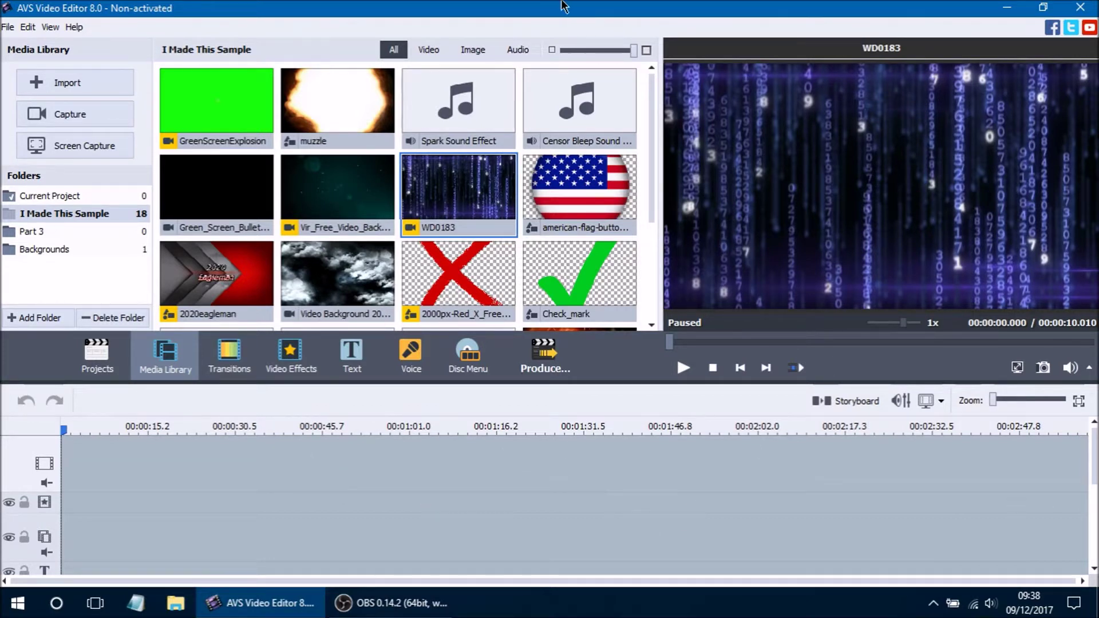
Step: Place the TV-channels image on the main video track and extend its duration to about 33 seconds
{"action": "left_click", "coordinate": [473, 49]}
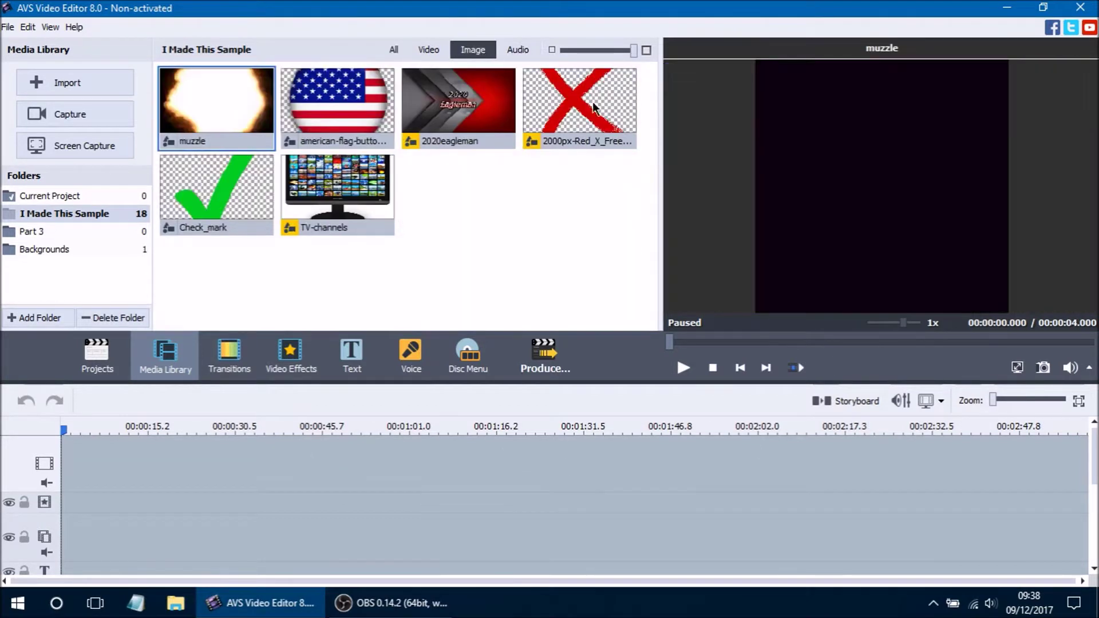
{"action": "left_click", "coordinate": [370, 218]}
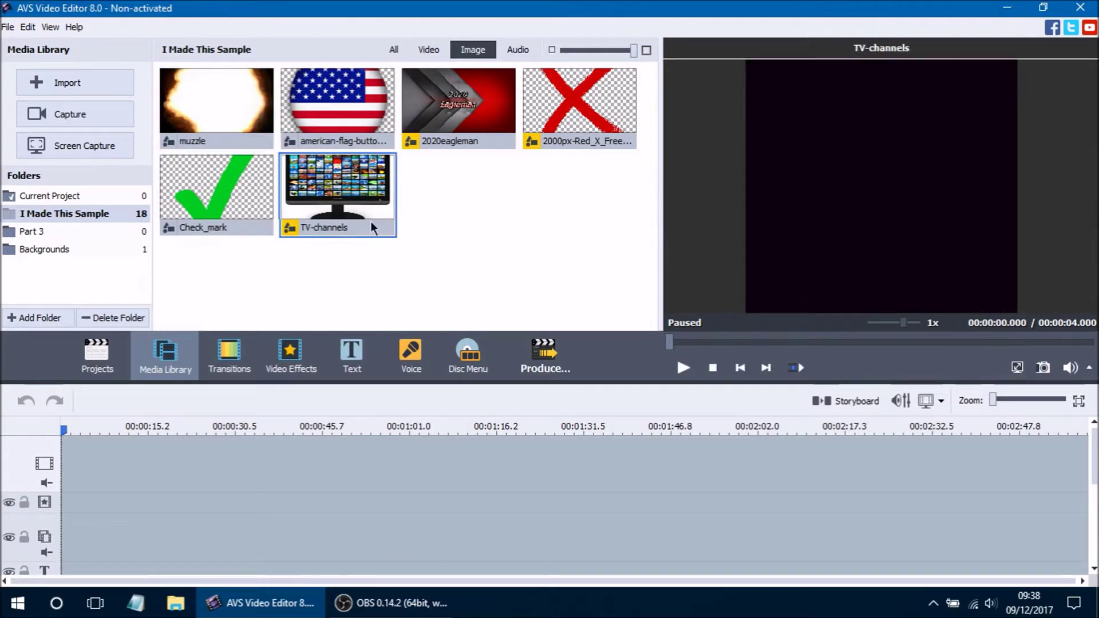
{"action": "left_click_drag", "start_coordinate": [361, 210], "coordinate": [311, 452]}
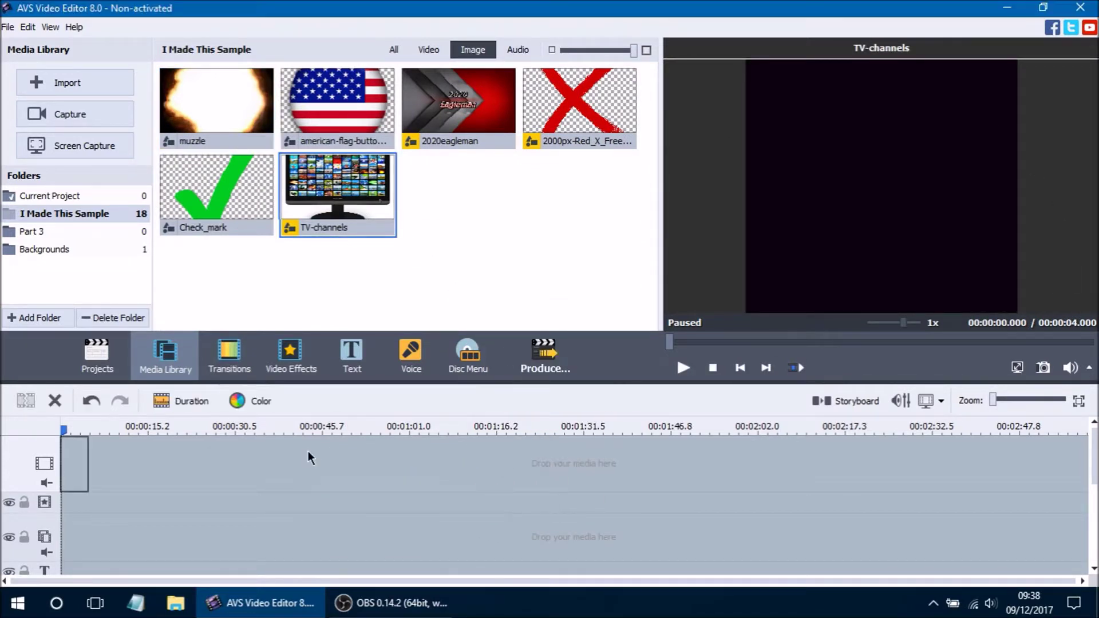
{"action": "left_click_drag", "start_coordinate": [89, 477], "coordinate": [248, 477]}
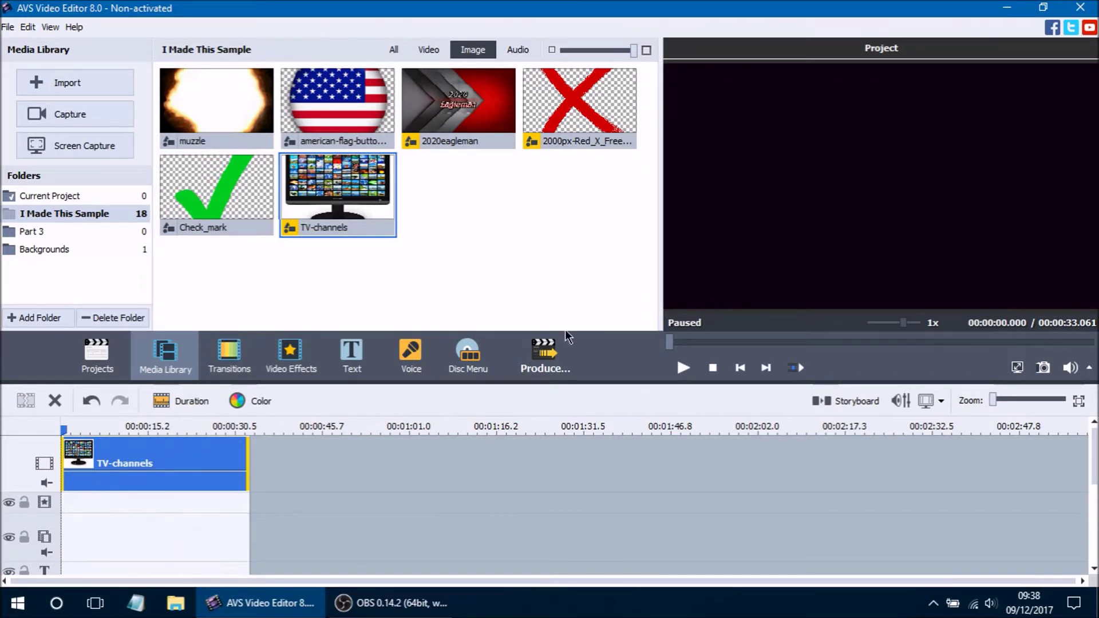
Step: Add the WD0183 video to the overlay track beneath the TV-channels image and shift it slightly earlier on the timeline
{"action": "left_click", "coordinate": [430, 50]}
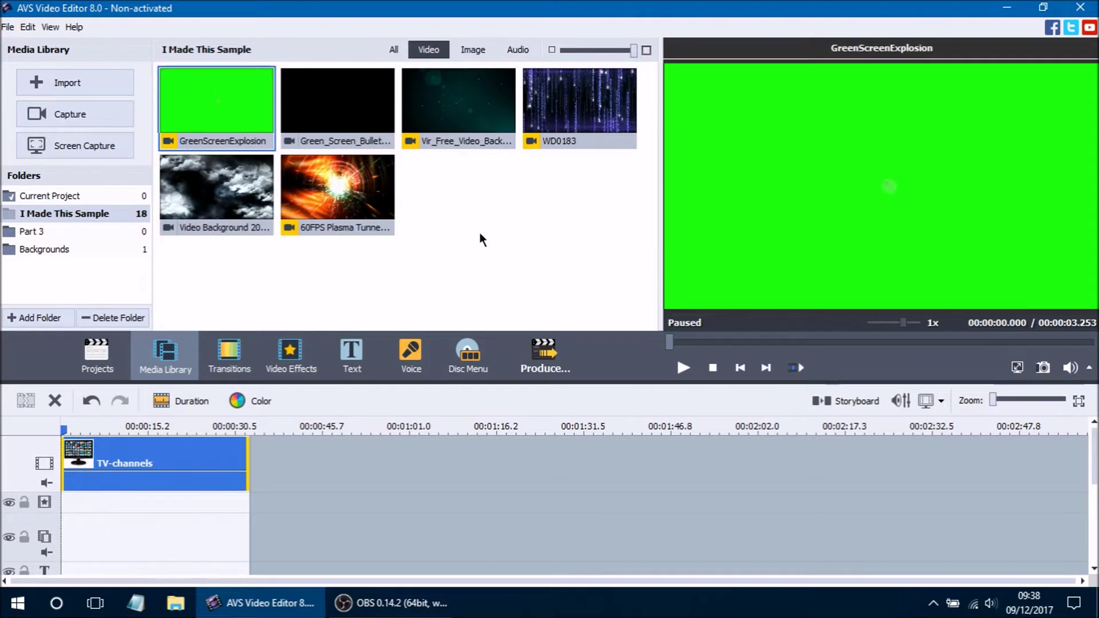
{"action": "left_click", "coordinate": [601, 125]}
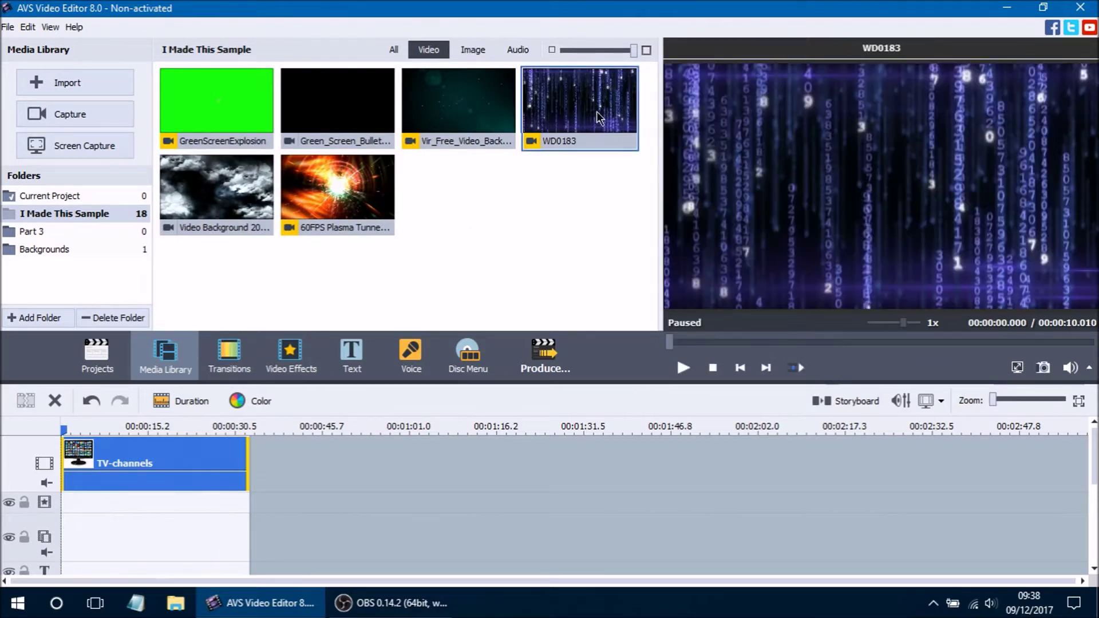
{"action": "left_click_drag", "start_coordinate": [584, 106], "coordinate": [112, 532]}
{"action": "left_click_drag", "start_coordinate": [112, 426], "coordinate": [121, 428]}
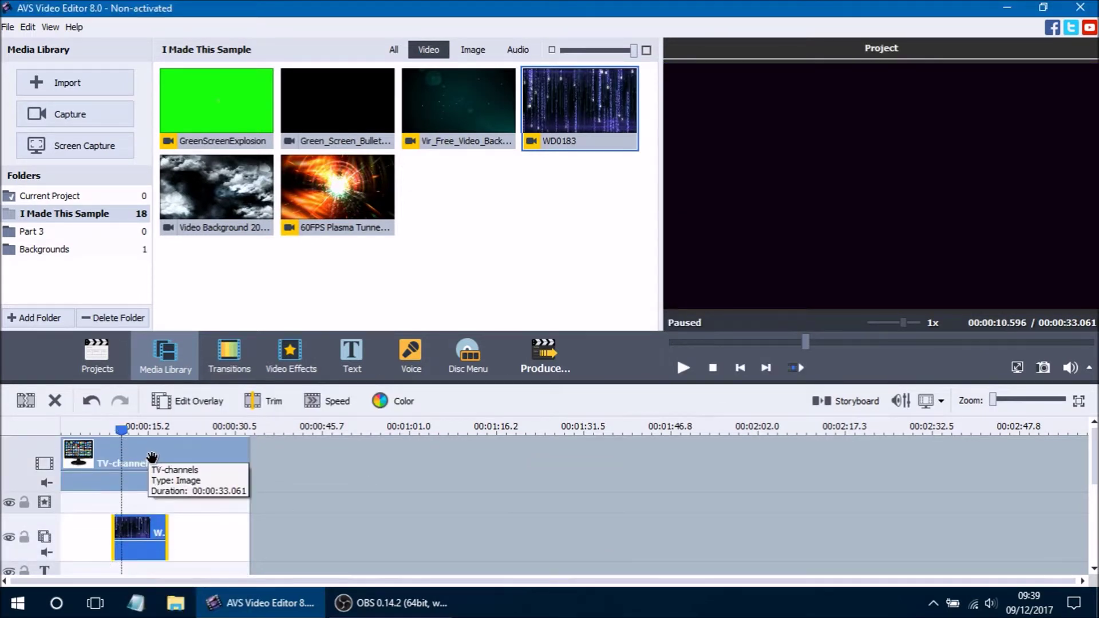
{"action": "left_click_drag", "start_coordinate": [132, 529], "coordinate": [124, 530]}
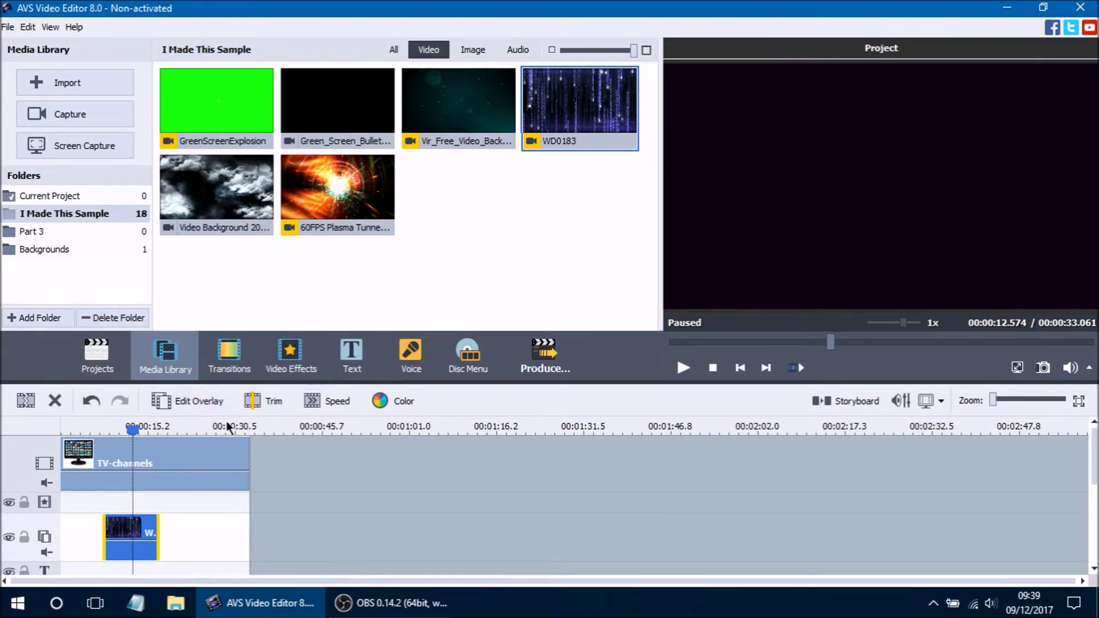
Step: Open the overlay settings of the WD0183 clip for editing
{"action": "right_click", "coordinate": [147, 535]}
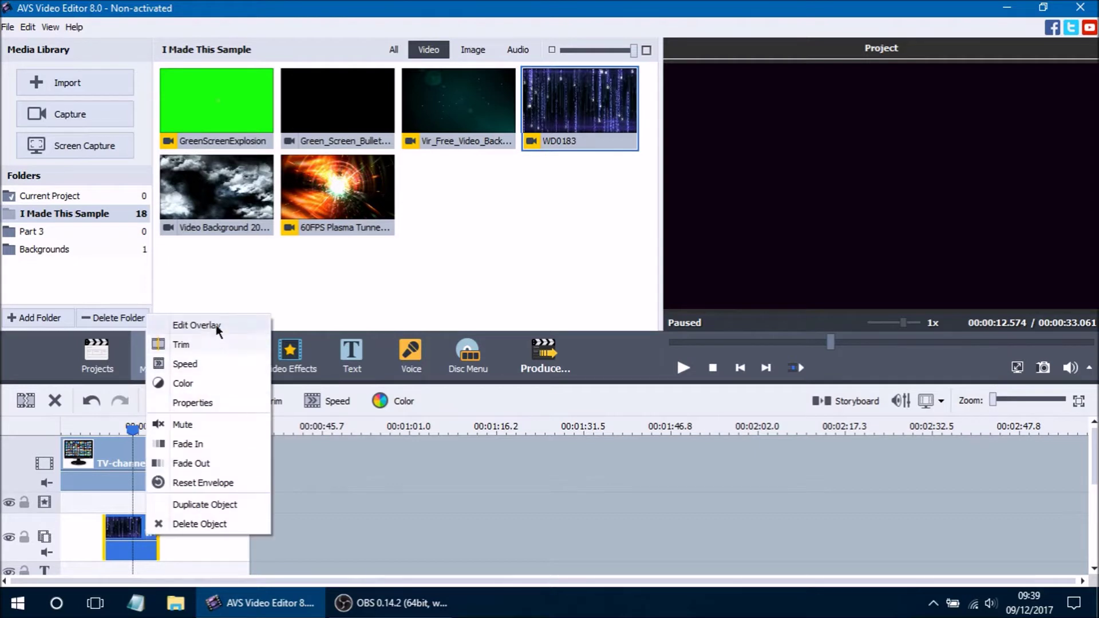
{"action": "left_click", "coordinate": [225, 537]}
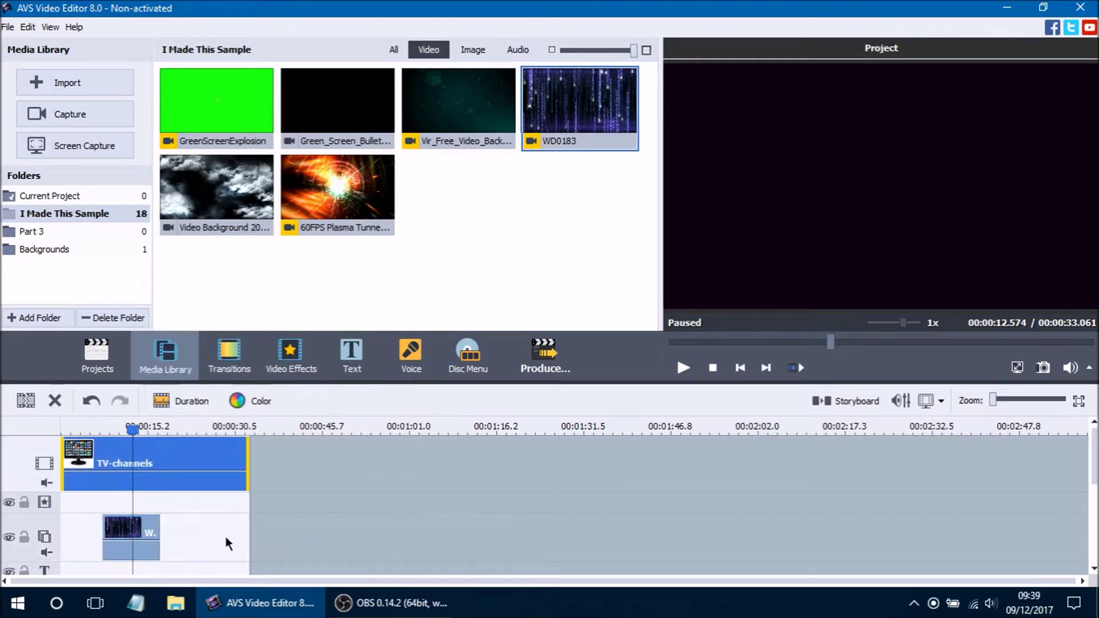
{"action": "left_click", "coordinate": [132, 546]}
{"action": "left_click", "coordinate": [200, 409]}
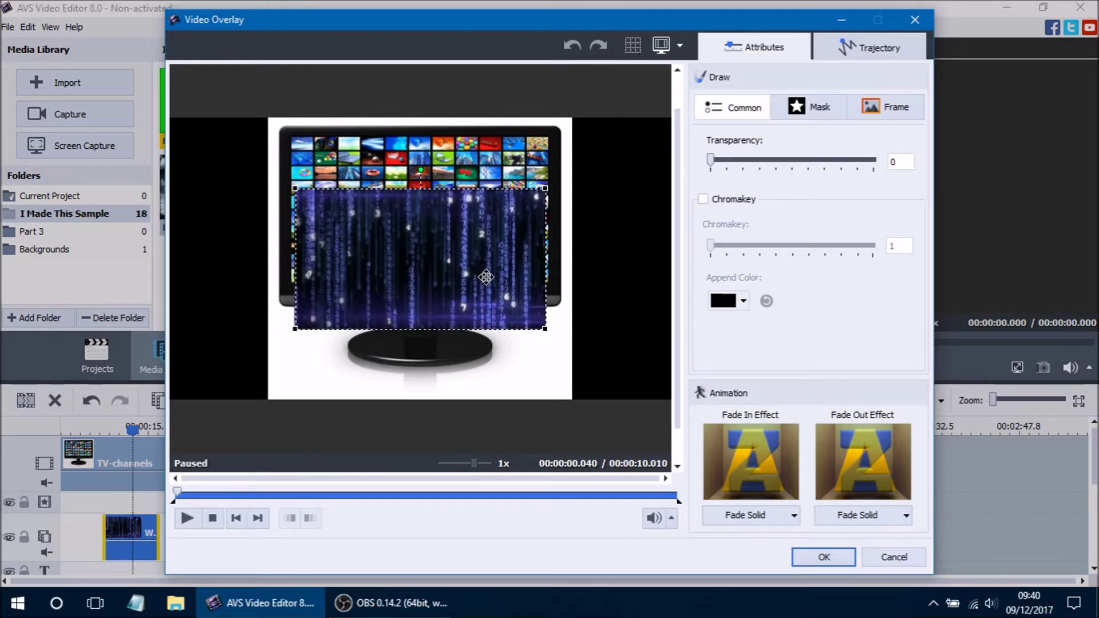
Step: Enlarge the WD0183 overlay, rotate it clockwise, and position it over the right part of the TV image
{"action": "left_click_drag", "start_coordinate": [431, 253], "coordinate": [385, 218]}
{"action": "left_click_drag", "start_coordinate": [466, 290], "coordinate": [501, 288]}
{"action": "left_click_drag", "start_coordinate": [395, 229], "coordinate": [448, 288]}
{"action": "left_click_drag", "start_coordinate": [421, 179], "coordinate": [453, 186]}
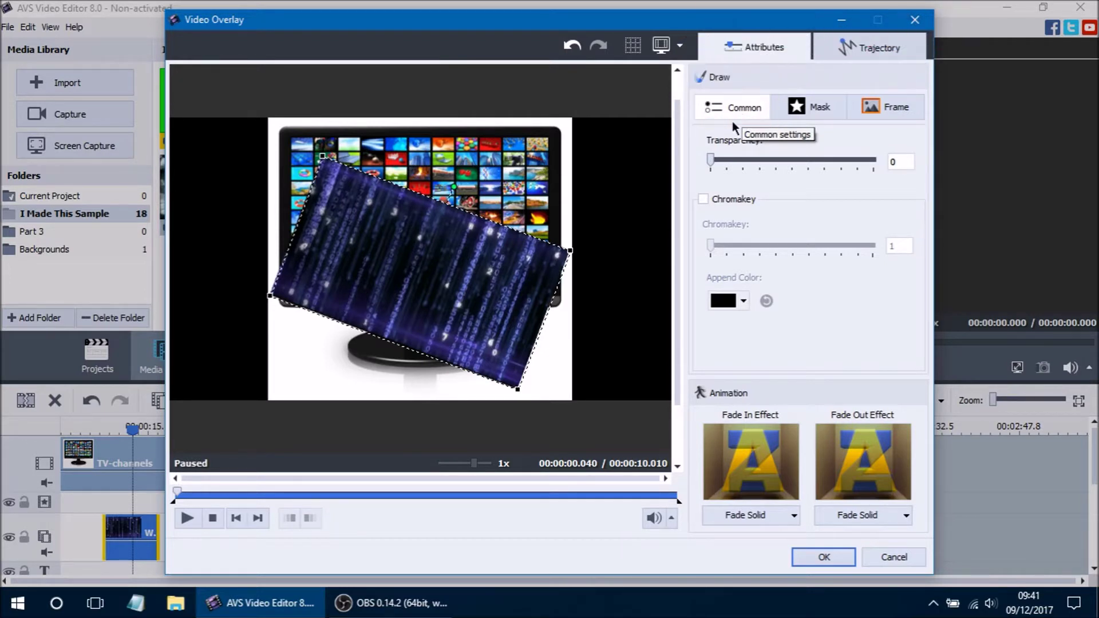
{"action": "left_click_drag", "start_coordinate": [459, 273], "coordinate": [533, 259]}
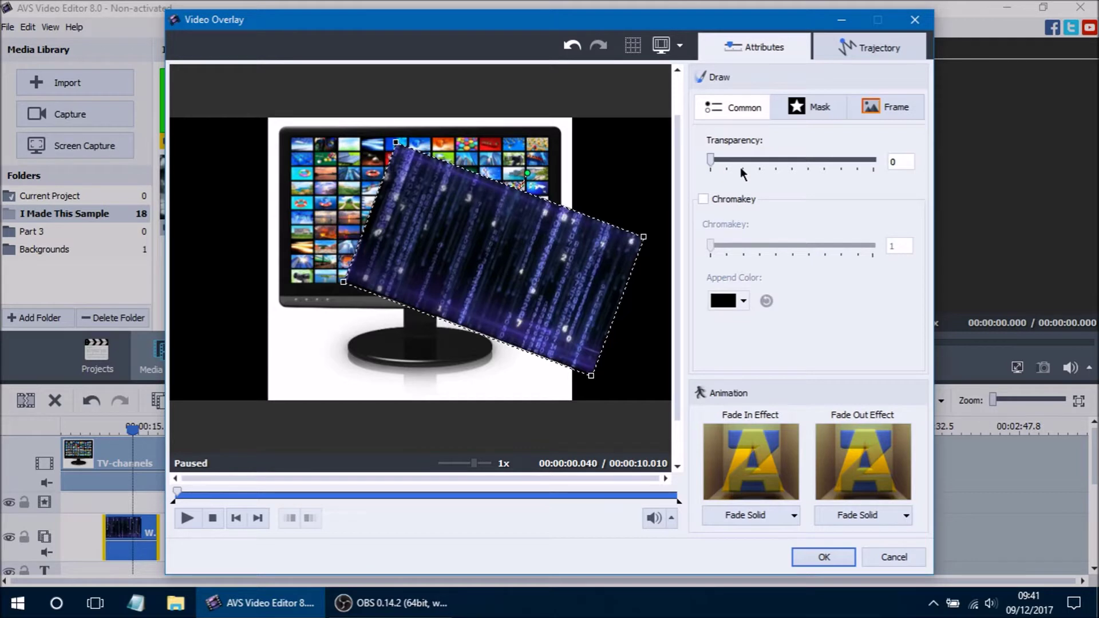
{"action": "left_click_drag", "start_coordinate": [538, 291], "coordinate": [531, 292]}
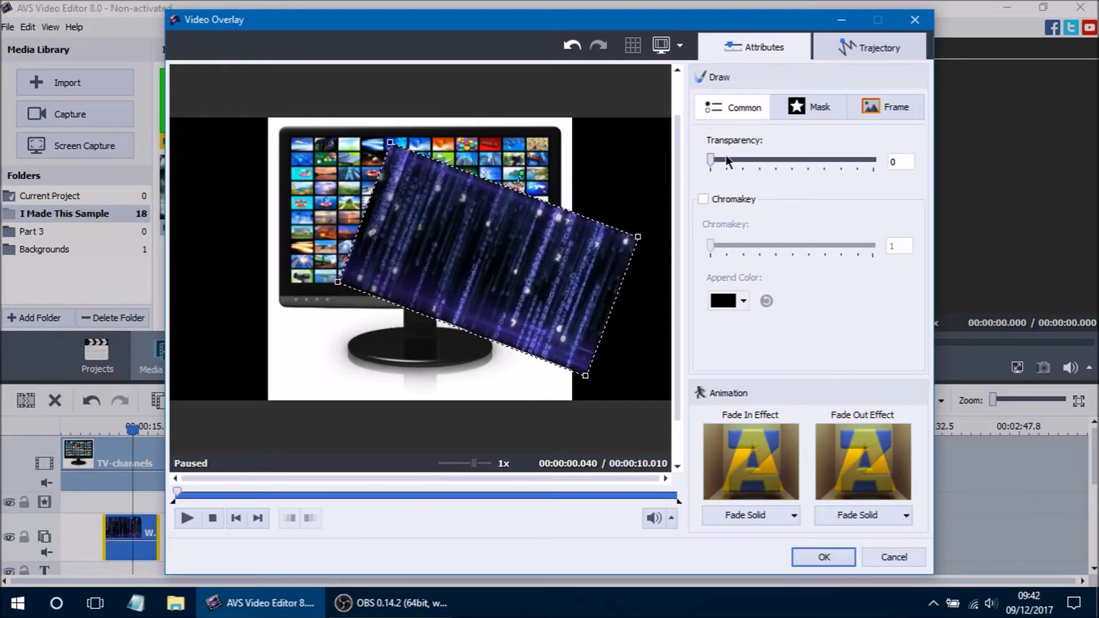
Step: Try the overlay's transparency at its maximum and return it to 0, nudging the overlay in the preview
{"action": "left_click_drag", "start_coordinate": [711, 160], "coordinate": [887, 174]}
{"action": "mouse_move", "coordinate": [579, 277]}
{"action": "left_mouse_down"}
{"action": "mouse_move", "coordinate": [613, 282]}
{"action": "mouse_move", "coordinate": [559, 239]}
{"action": "mouse_move", "coordinate": [424, 257]}
{"action": "mouse_move", "coordinate": [576, 277]}
{"action": "left_mouse_up"}
{"action": "left_click_drag", "start_coordinate": [875, 160], "coordinate": [710, 162]}
{"action": "left_click_drag", "start_coordinate": [526, 250], "coordinate": [517, 239]}
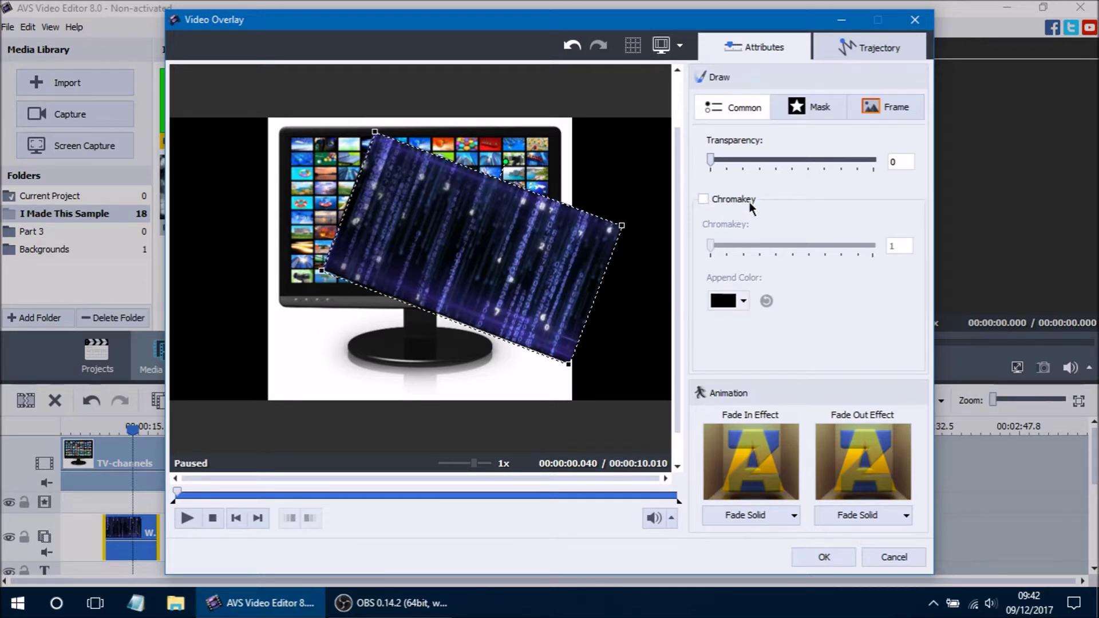
Step: Enable Chromakey for the overlay and sample a dark purple-blue from the clip's frame as the append color
{"action": "left_click", "coordinate": [704, 200]}
{"action": "left_click_drag", "start_coordinate": [567, 281], "coordinate": [575, 274]}
{"action": "left_click_drag", "start_coordinate": [555, 318], "coordinate": [564, 325]}
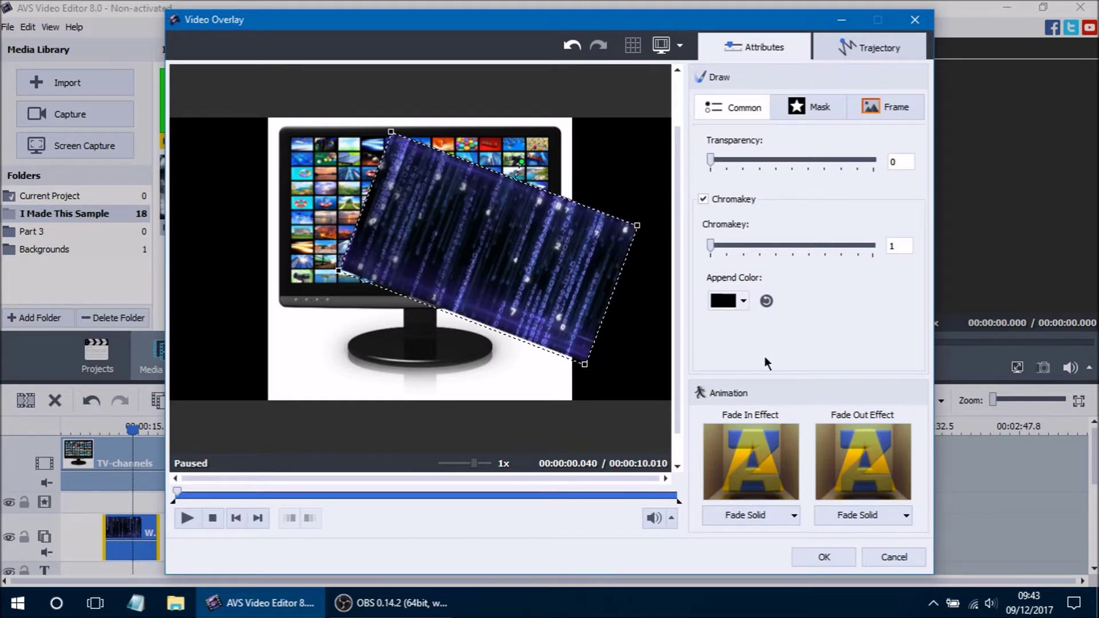
{"action": "left_click", "coordinate": [744, 303]}
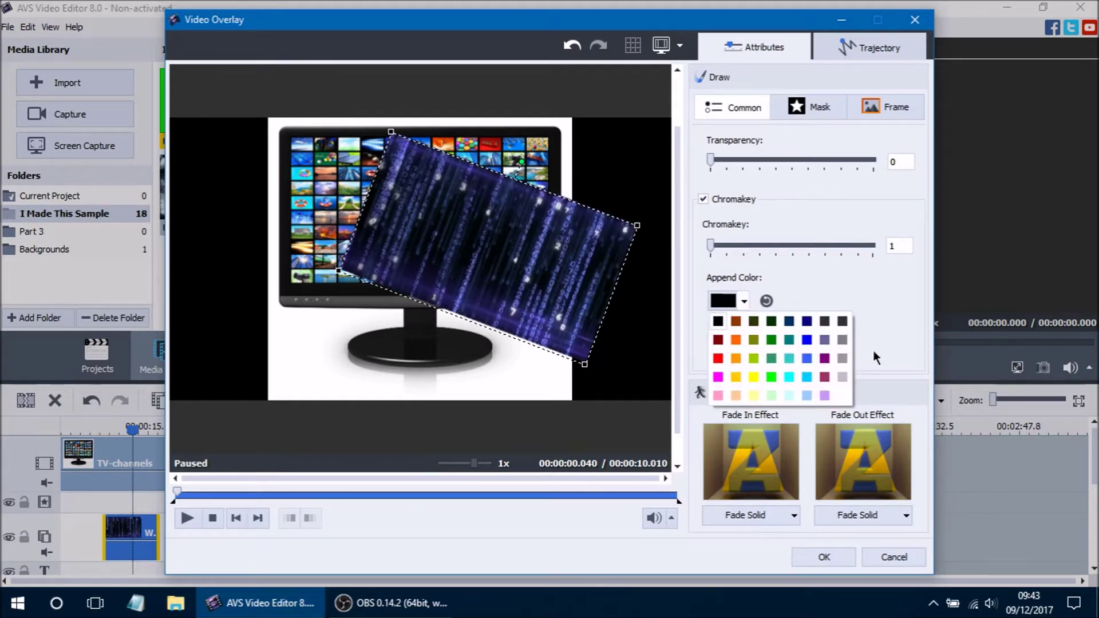
{"action": "left_click", "coordinate": [847, 295]}
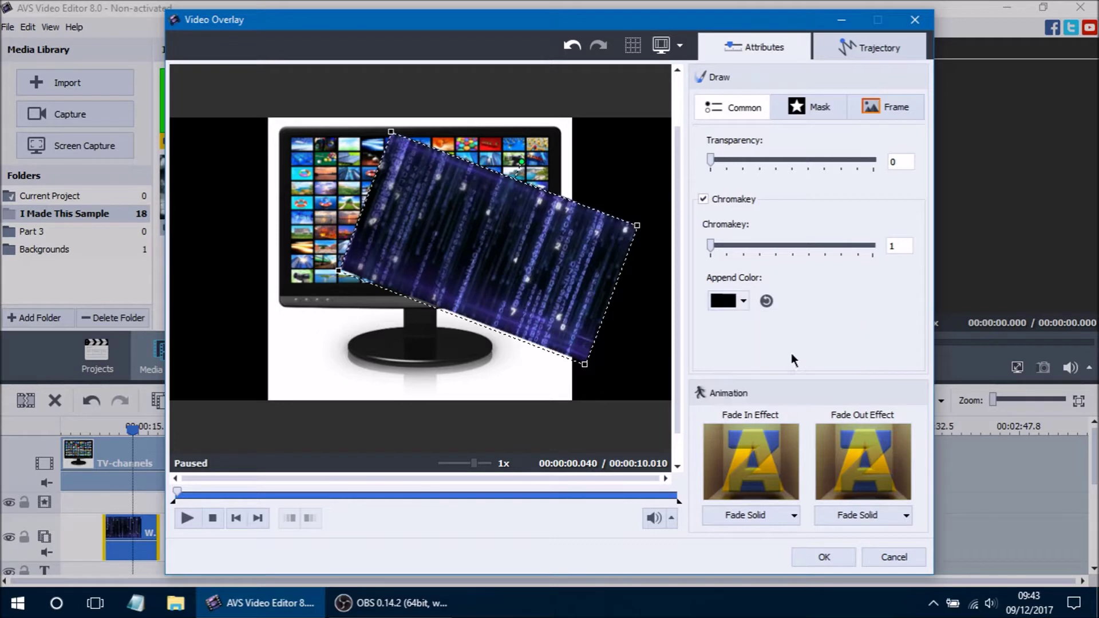
{"action": "left_click", "coordinate": [724, 305]}
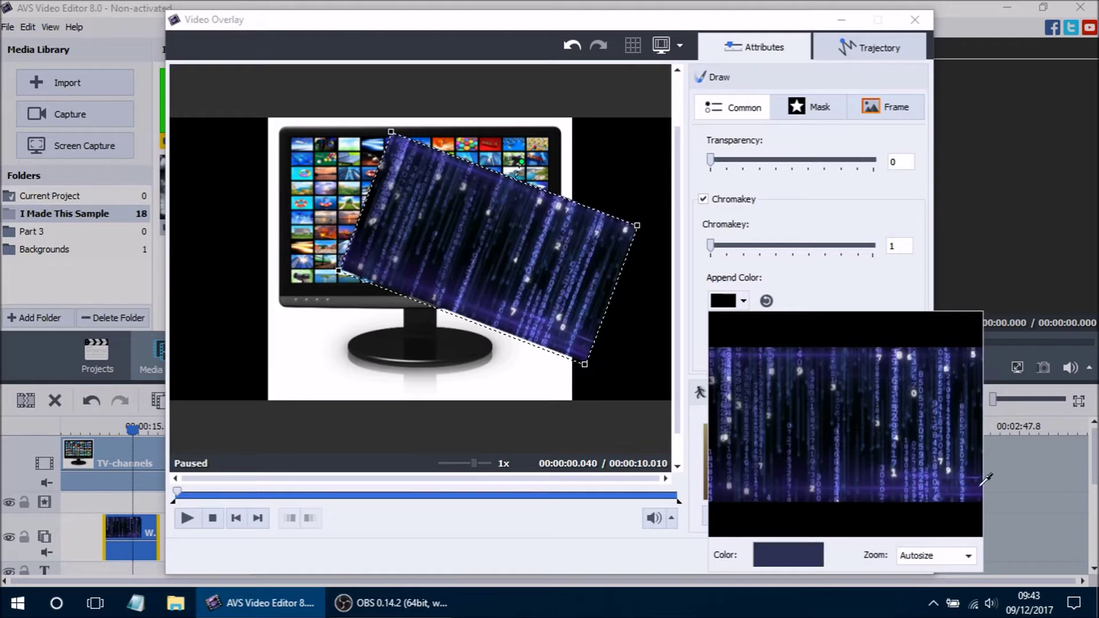
{"action": "left_click", "coordinate": [855, 478]}
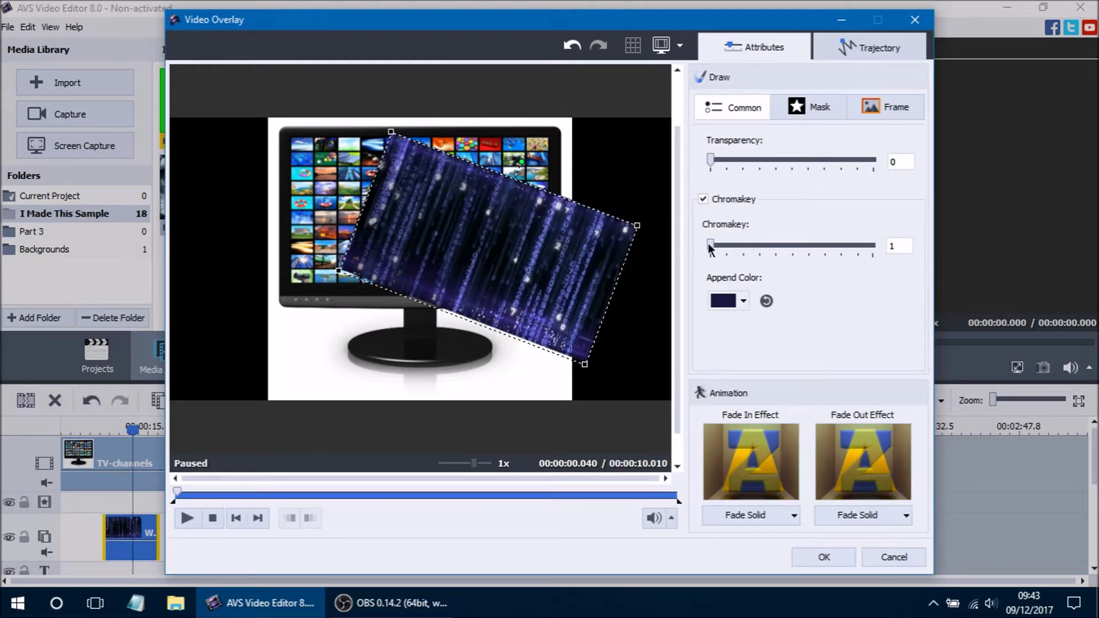
Step: Test the overlay's Chromakey strength at 100 and 1, set it to 84, and reposition the overlay slightly
{"action": "left_click_drag", "start_coordinate": [713, 248], "coordinate": [863, 251]}
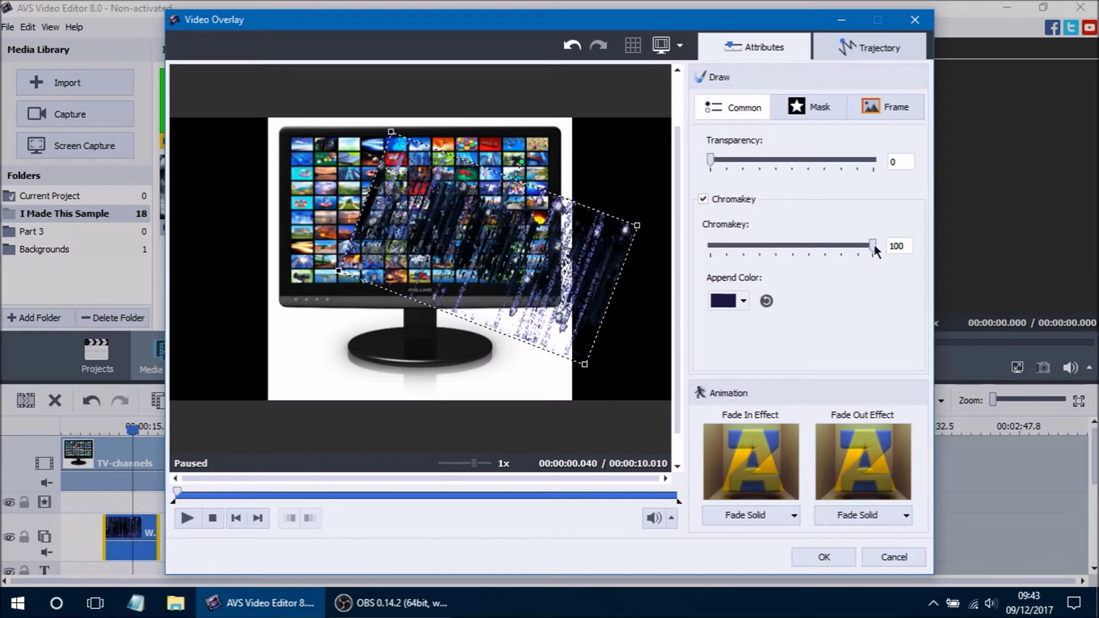
{"action": "left_click_drag", "start_coordinate": [874, 245], "coordinate": [697, 249]}
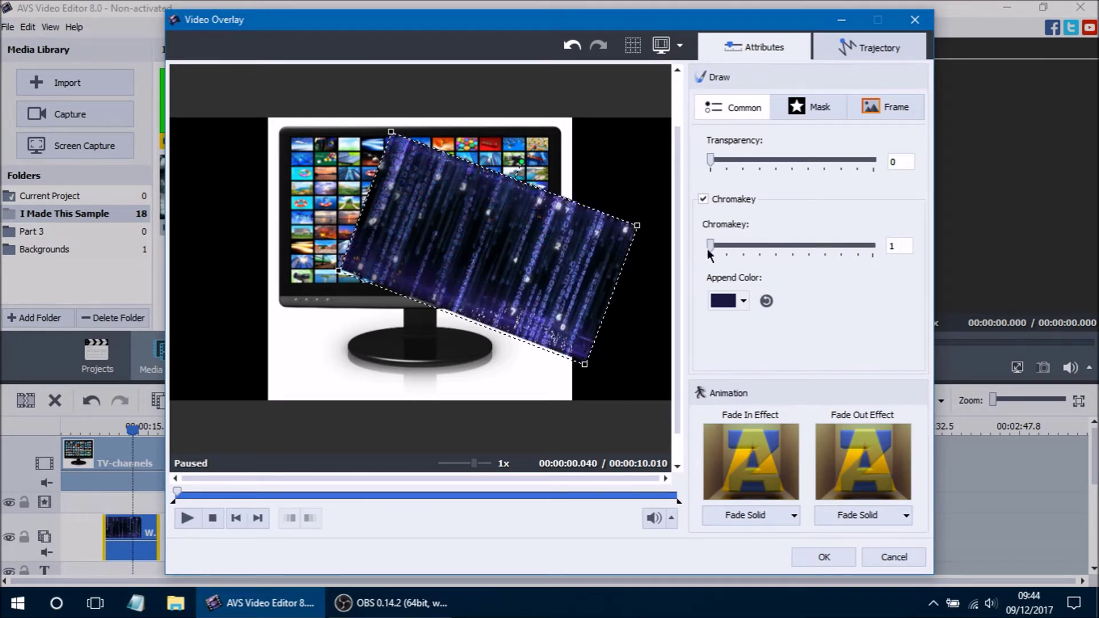
{"action": "left_click_drag", "start_coordinate": [549, 279], "coordinate": [566, 279]}
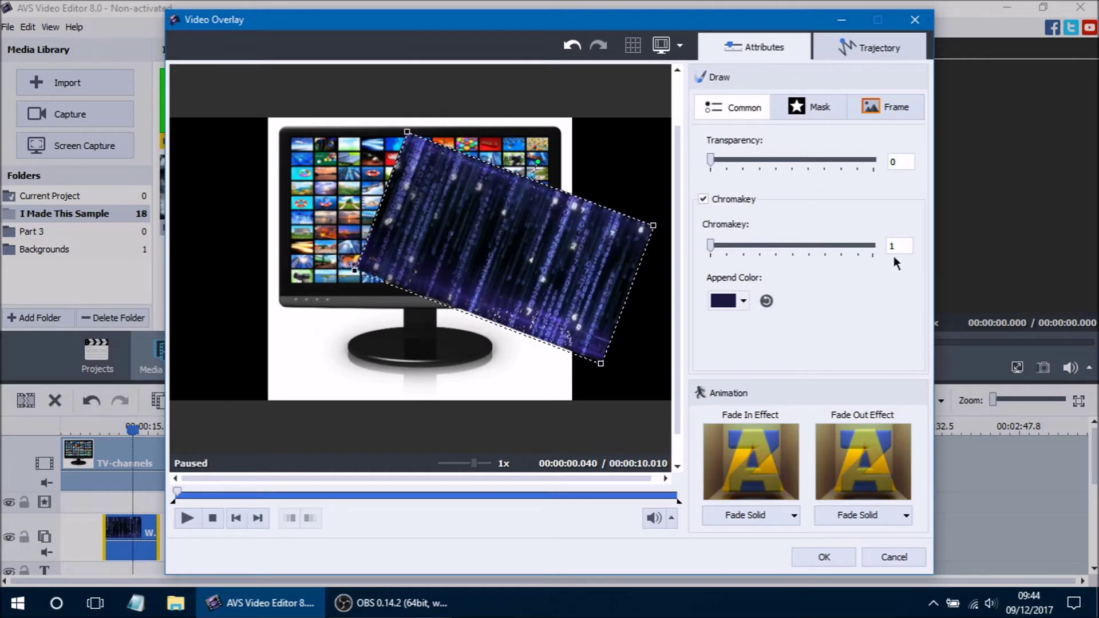
{"action": "left_click_drag", "start_coordinate": [576, 347], "coordinate": [576, 345]}
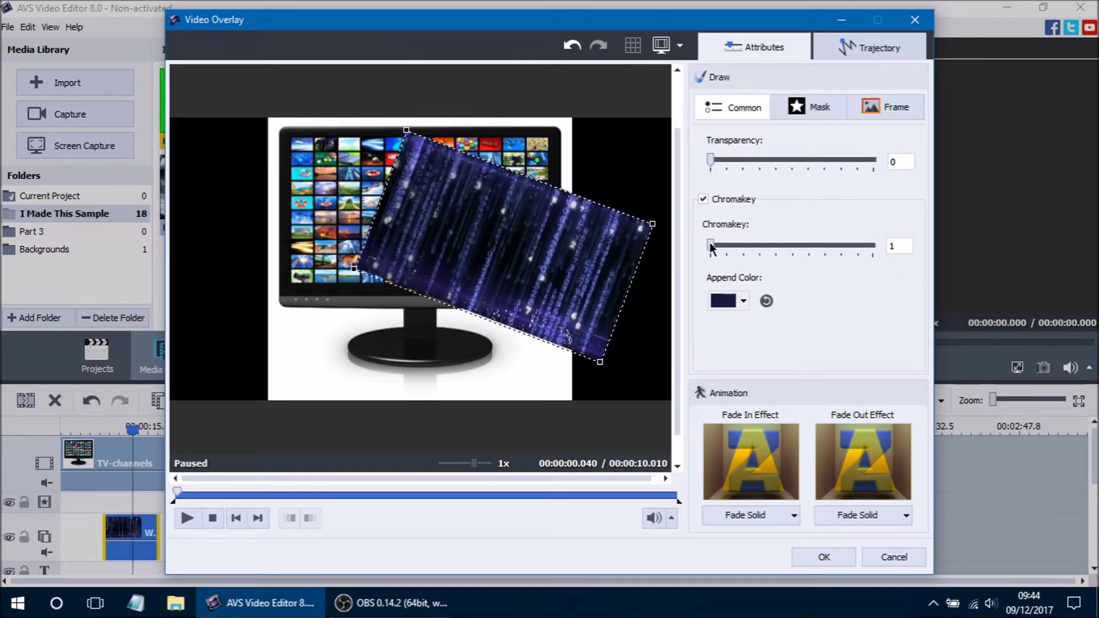
{"action": "left_click_drag", "start_coordinate": [710, 242], "coordinate": [845, 251]}
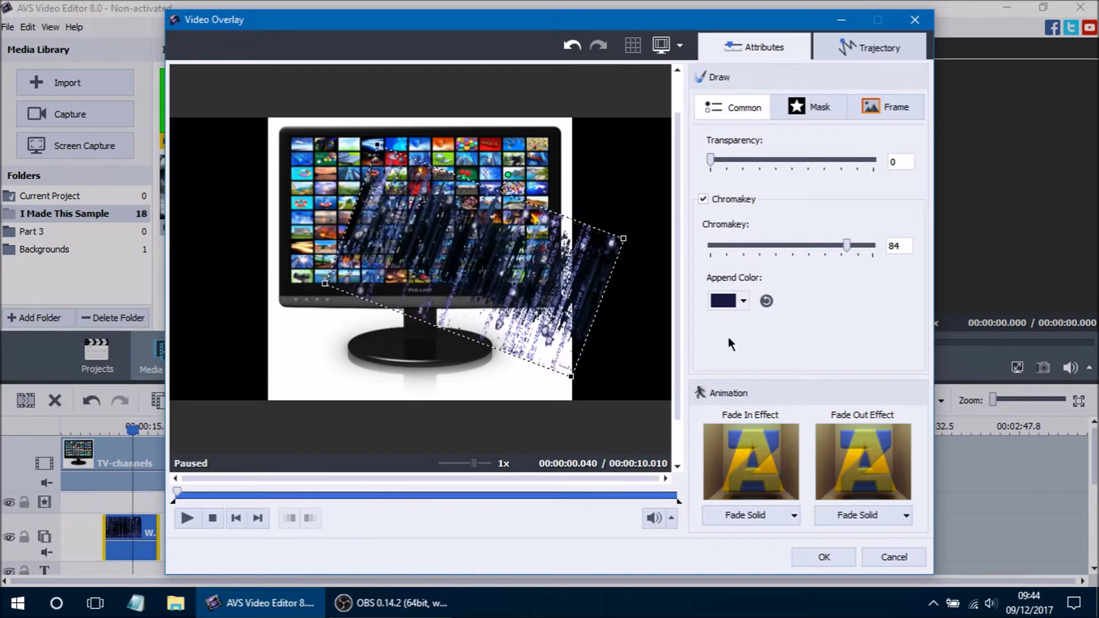
{"action": "left_click_drag", "start_coordinate": [515, 271], "coordinate": [538, 276]}
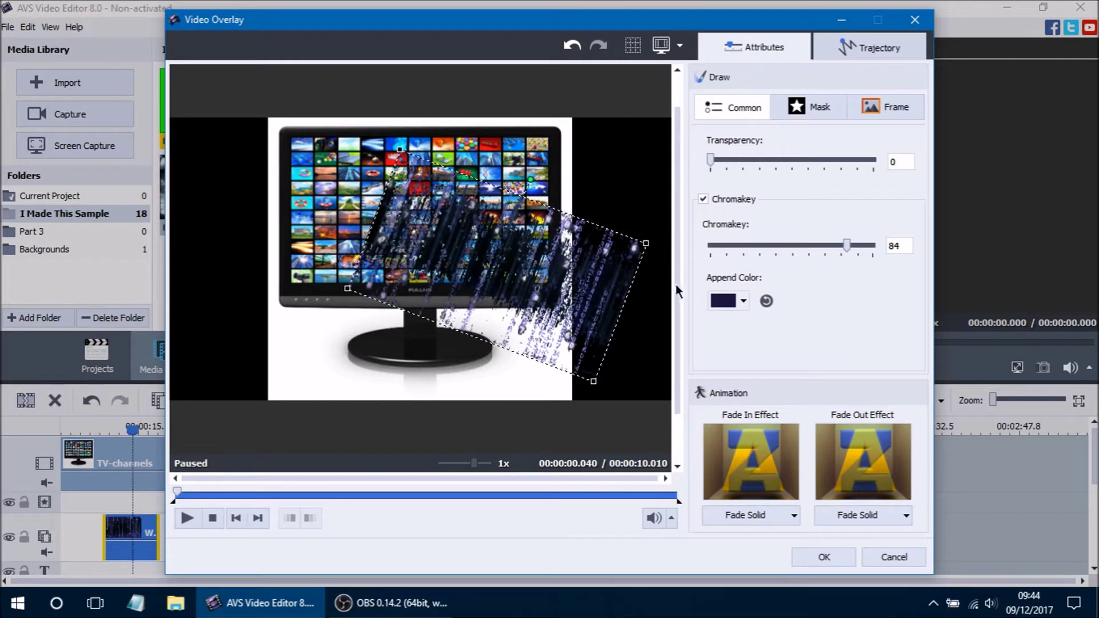
Step: Examine the clip's frame in the append color picker at 500%, Autosize and 100% zoom, down to its upper-left area
{"action": "left_click", "coordinate": [727, 301]}
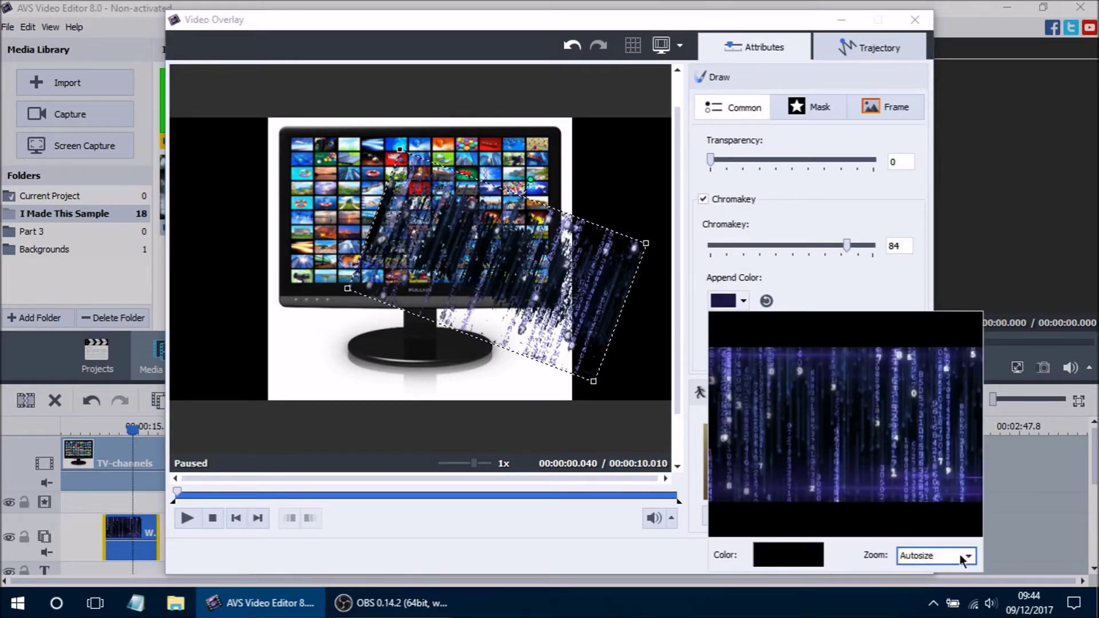
{"action": "left_click", "coordinate": [969, 556]}
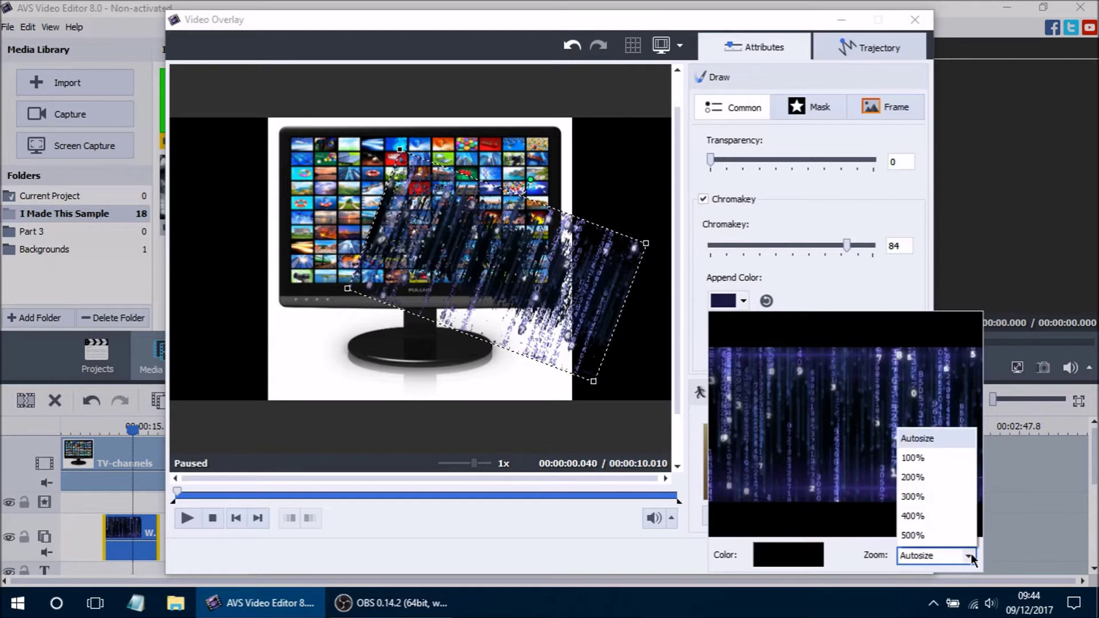
{"action": "left_click", "coordinate": [929, 535]}
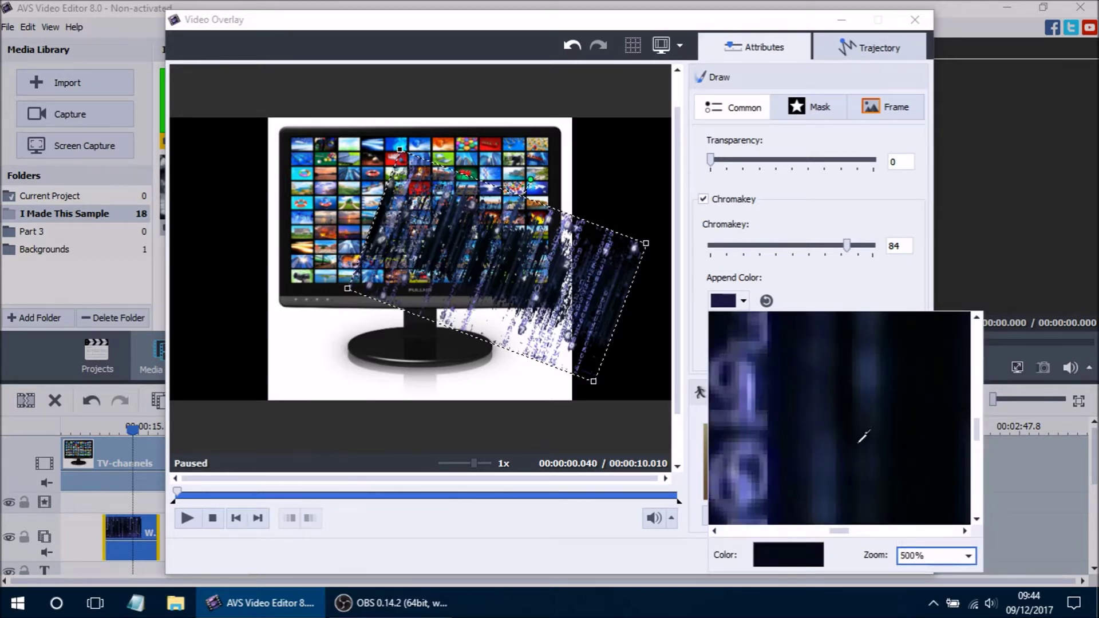
{"action": "mouse_move", "coordinate": [841, 532]}
{"action": "left_mouse_down"}
{"action": "mouse_move", "coordinate": [728, 526]}
{"action": "mouse_move", "coordinate": [830, 529]}
{"action": "left_mouse_up"}
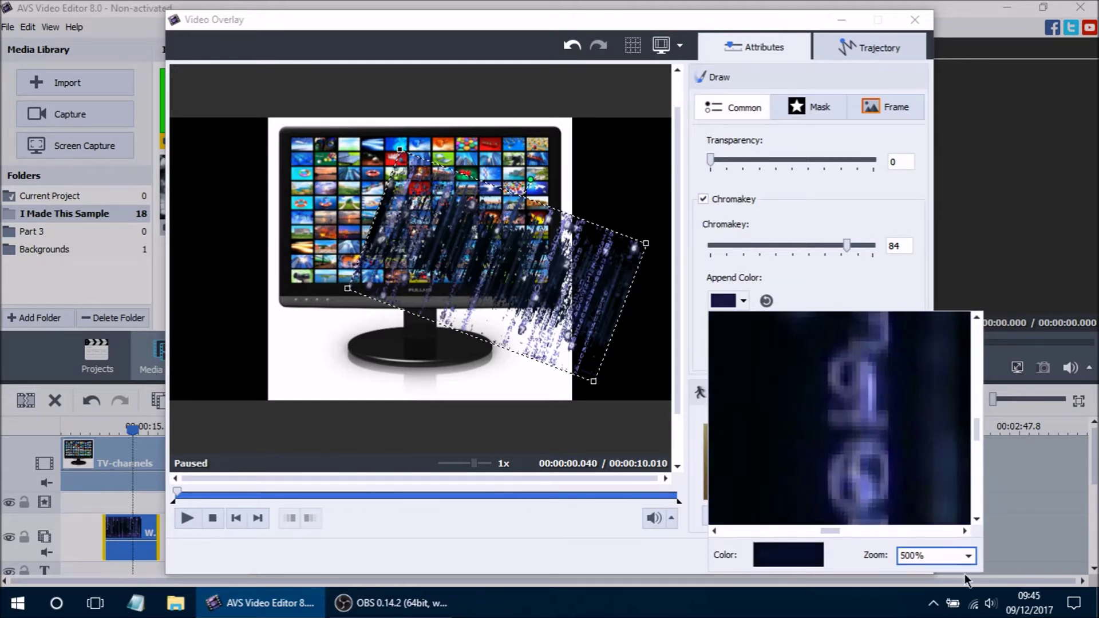
{"action": "left_click", "coordinate": [968, 555]}
{"action": "left_click", "coordinate": [922, 438]}
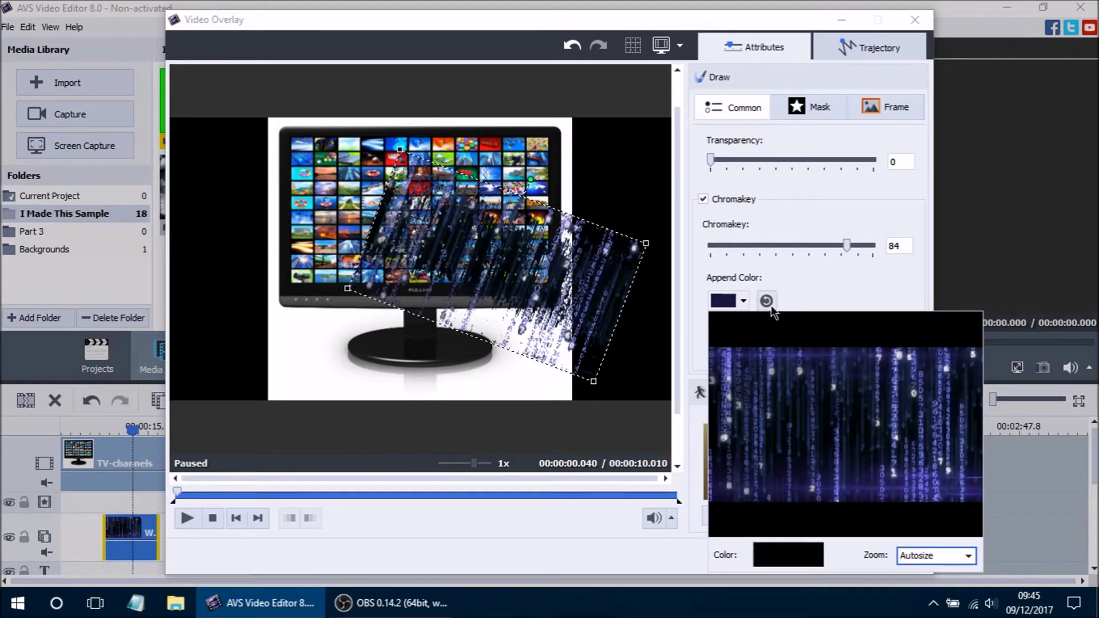
{"action": "left_click", "coordinate": [968, 556]}
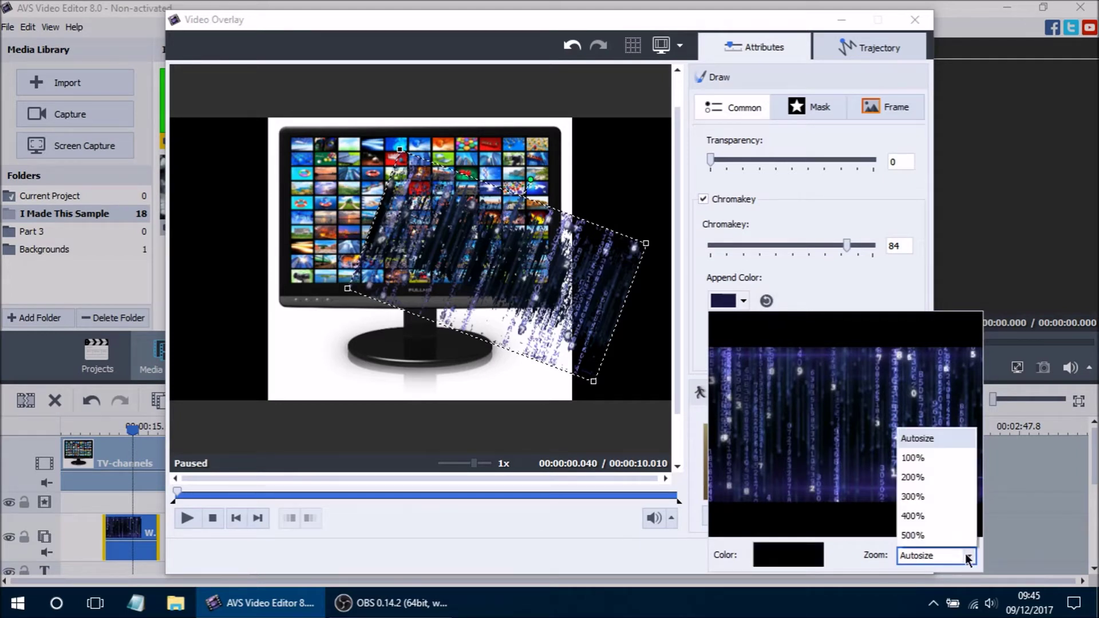
{"action": "left_click", "coordinate": [924, 457]}
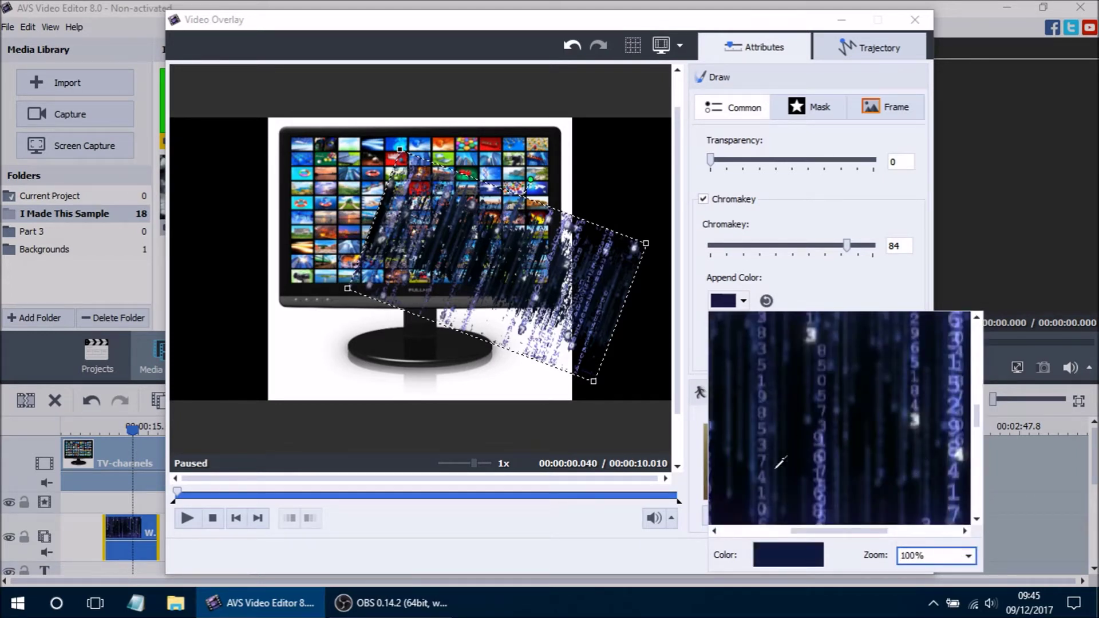
{"action": "left_click_drag", "start_coordinate": [834, 532], "coordinate": [765, 531]}
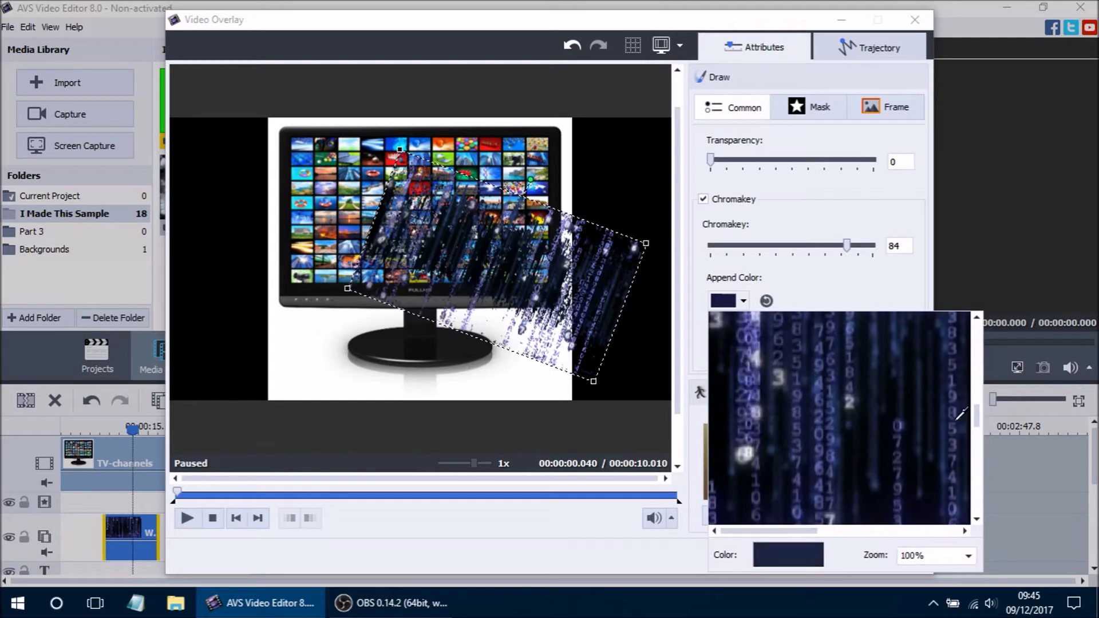
{"action": "left_click_drag", "start_coordinate": [977, 410], "coordinate": [975, 346]}
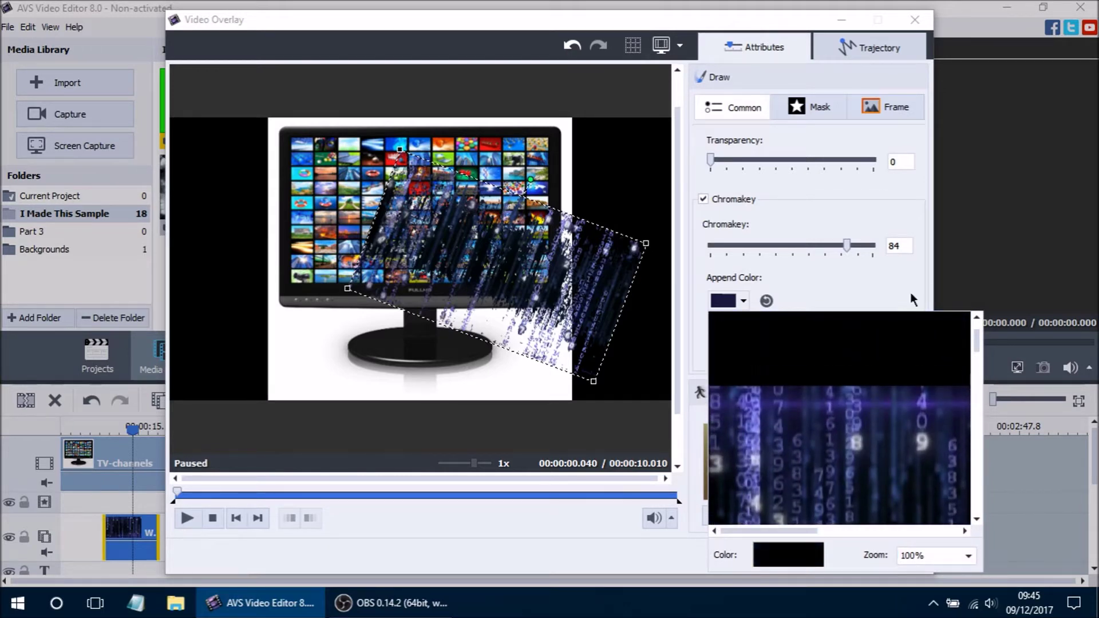
Step: Sample another color for the overlay's Chromakey, reset the append color to its default, and nudge the overlay down and right in the preview
{"action": "left_click_drag", "start_coordinate": [486, 327], "coordinate": [493, 329]}
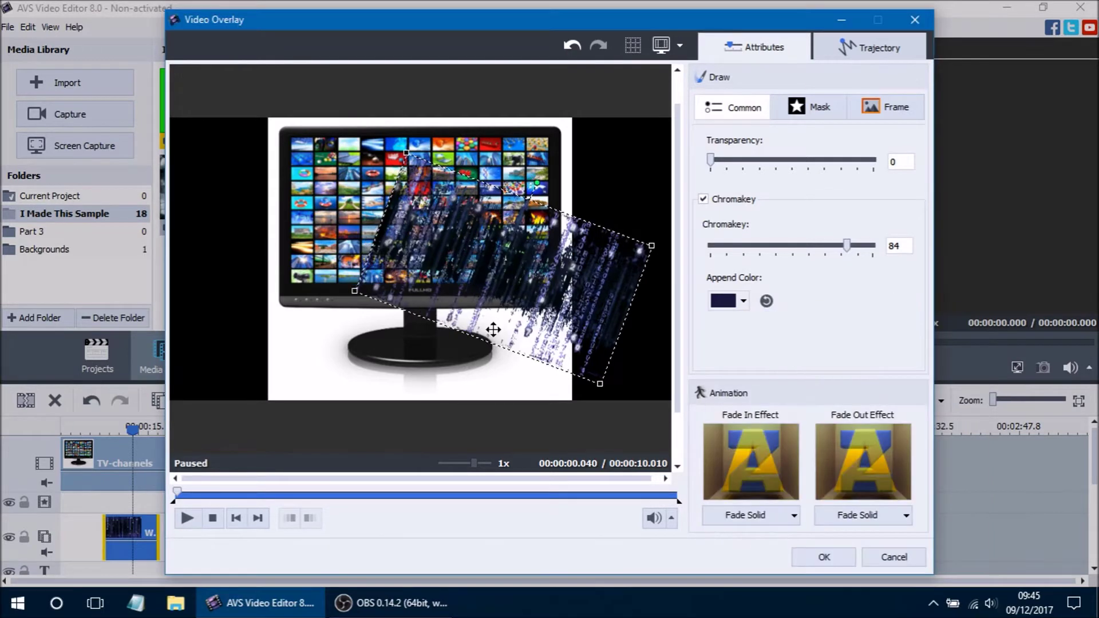
{"action": "left_click", "coordinate": [725, 308]}
{"action": "left_click", "coordinate": [836, 291]}
{"action": "left_click", "coordinate": [767, 301]}
{"action": "left_click_drag", "start_coordinate": [611, 288], "coordinate": [614, 298]}
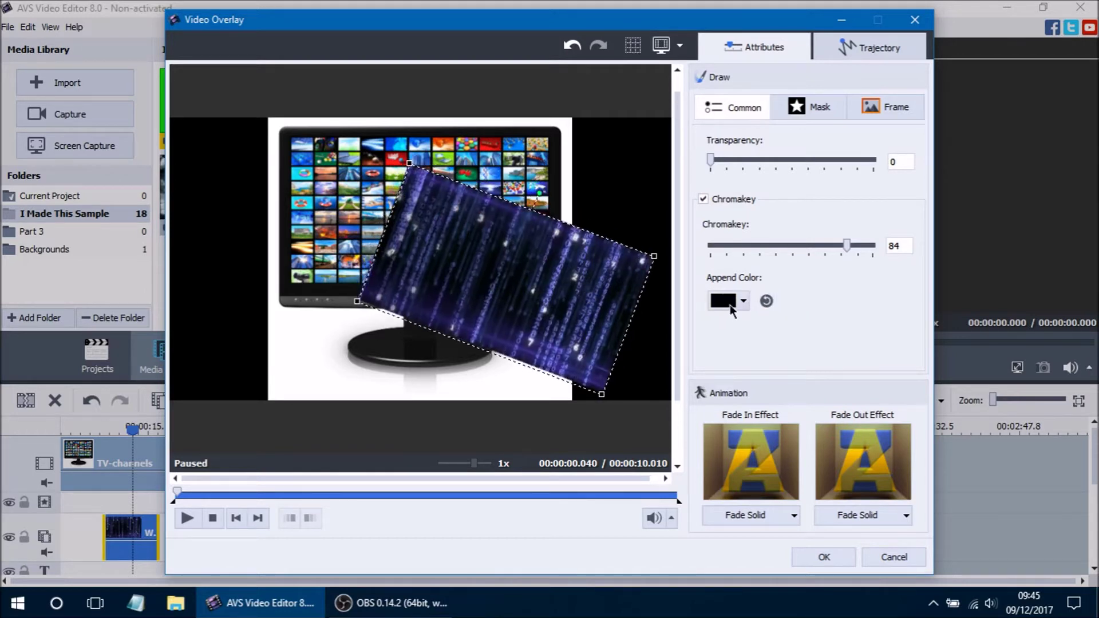
Step: Sample a very dark navy from the lower middle of the clip's frame as the Chromakey append color
{"action": "left_click", "coordinate": [743, 305]}
{"action": "left_click", "coordinate": [819, 291]}
{"action": "left_click", "coordinate": [723, 301]}
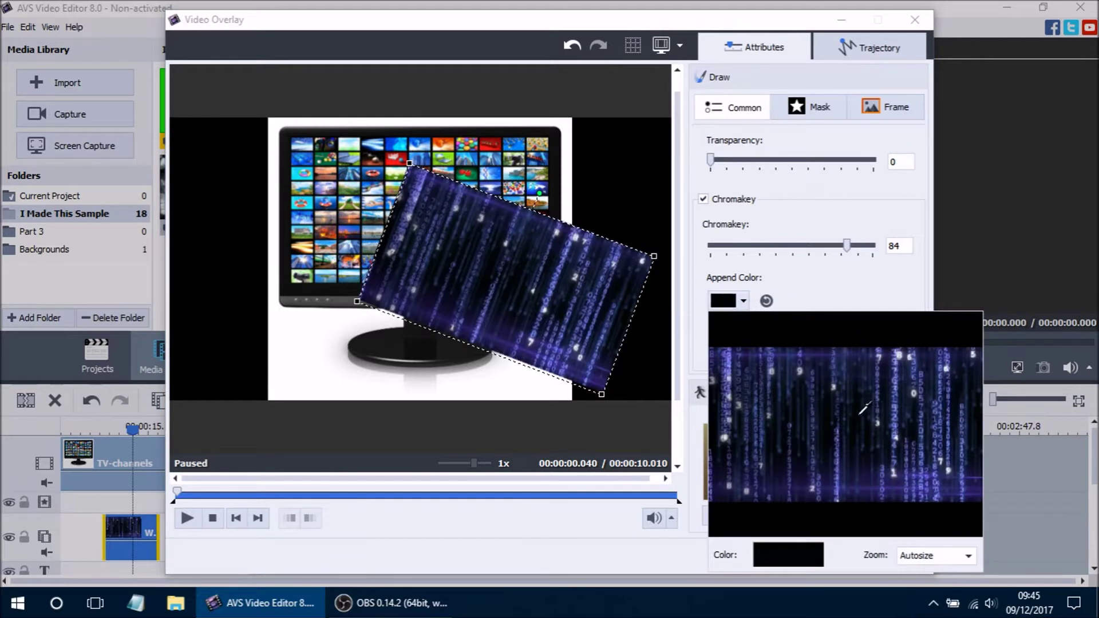
{"action": "left_click", "coordinate": [869, 447]}
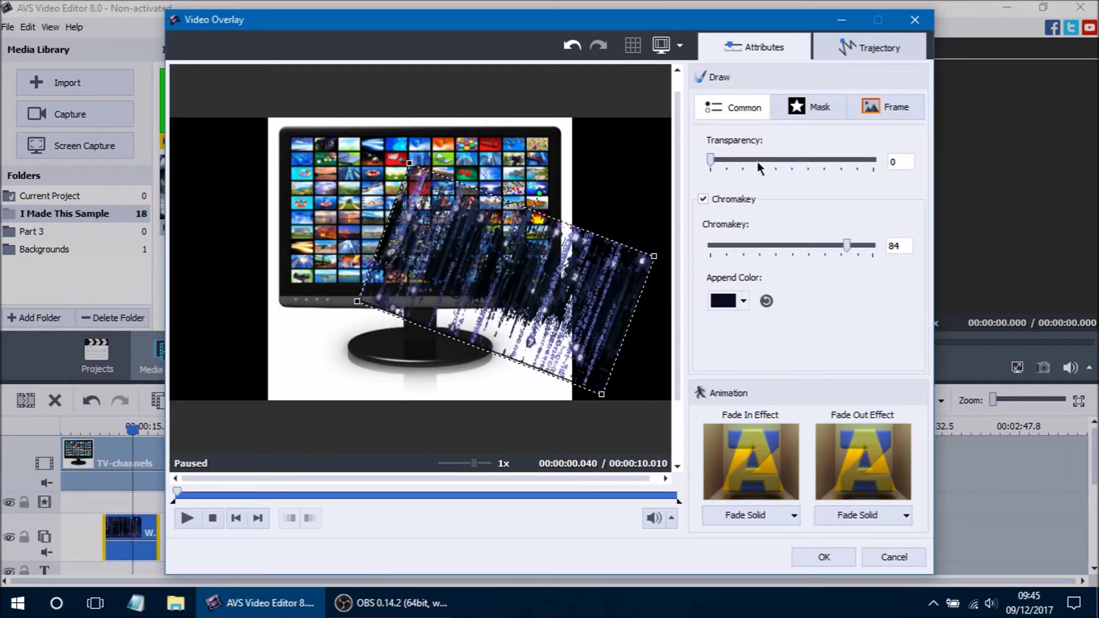
Step: Keep transparency at 0, shift the overlay toward the monitor's right edge, set Chromakey strength to 66, and accept the overlay settings
{"action": "left_click_drag", "start_coordinate": [711, 162], "coordinate": [687, 162]}
{"action": "left_click_drag", "start_coordinate": [552, 287], "coordinate": [574, 282]}
{"action": "left_click_drag", "start_coordinate": [845, 245], "coordinate": [817, 247]}
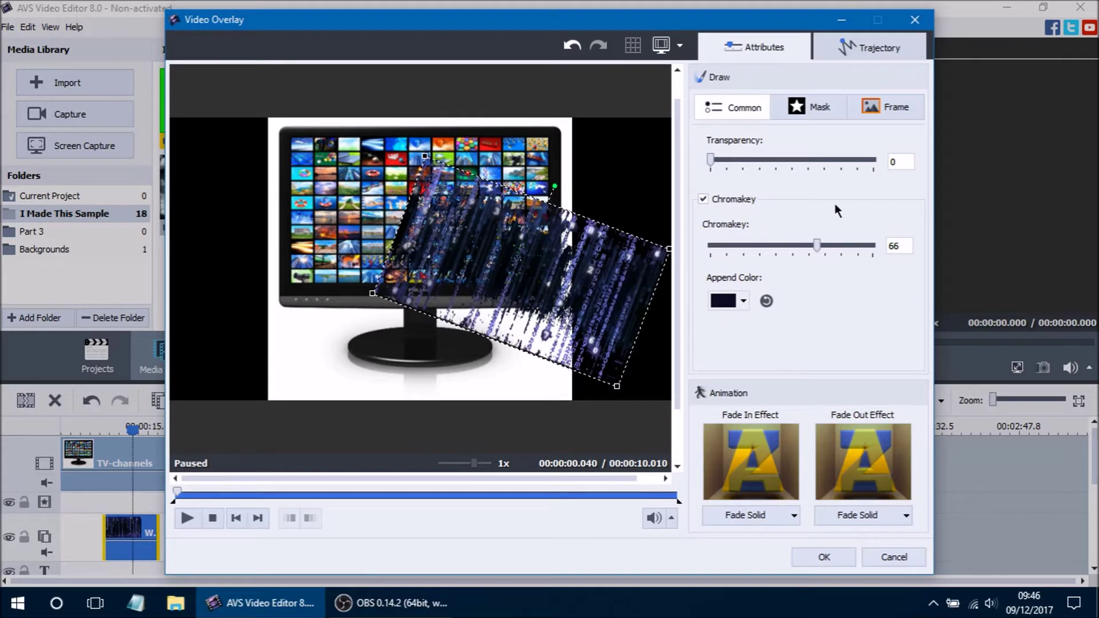
{"action": "left_click", "coordinate": [835, 561]}
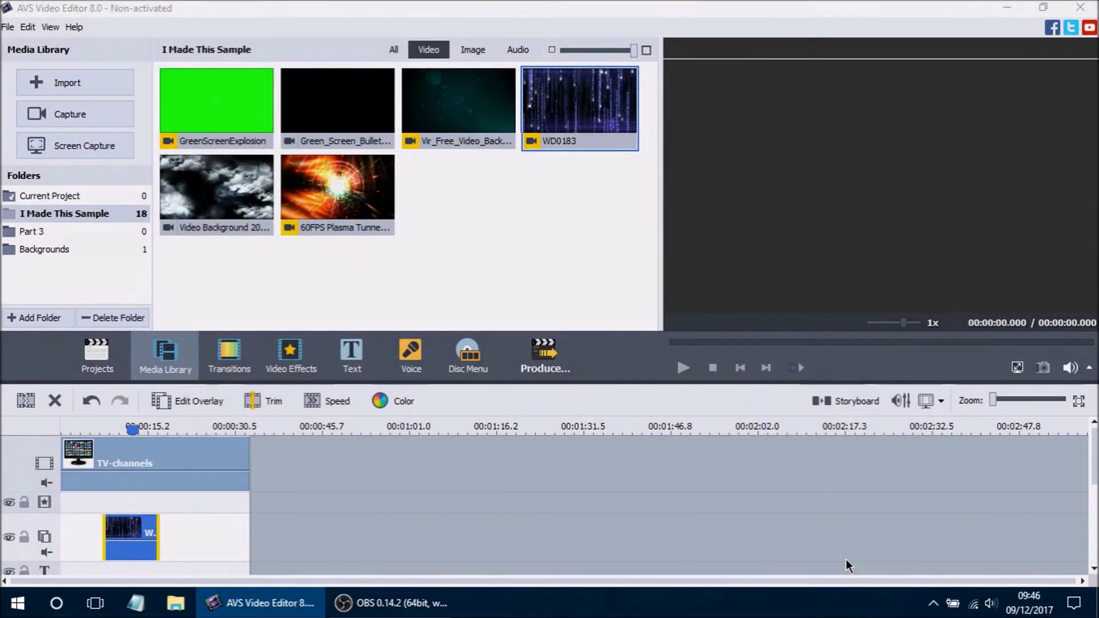
Step: Place the GreenScreenExplosion clip on the overlay track at about 26 seconds and open it for overlay editing
{"action": "left_click", "coordinate": [250, 145]}
{"action": "mouse_move", "coordinate": [247, 118]}
{"action": "left_mouse_down"}
{"action": "mouse_move", "coordinate": [232, 538]}
{"action": "mouse_move", "coordinate": [213, 538]}
{"action": "left_mouse_up"}
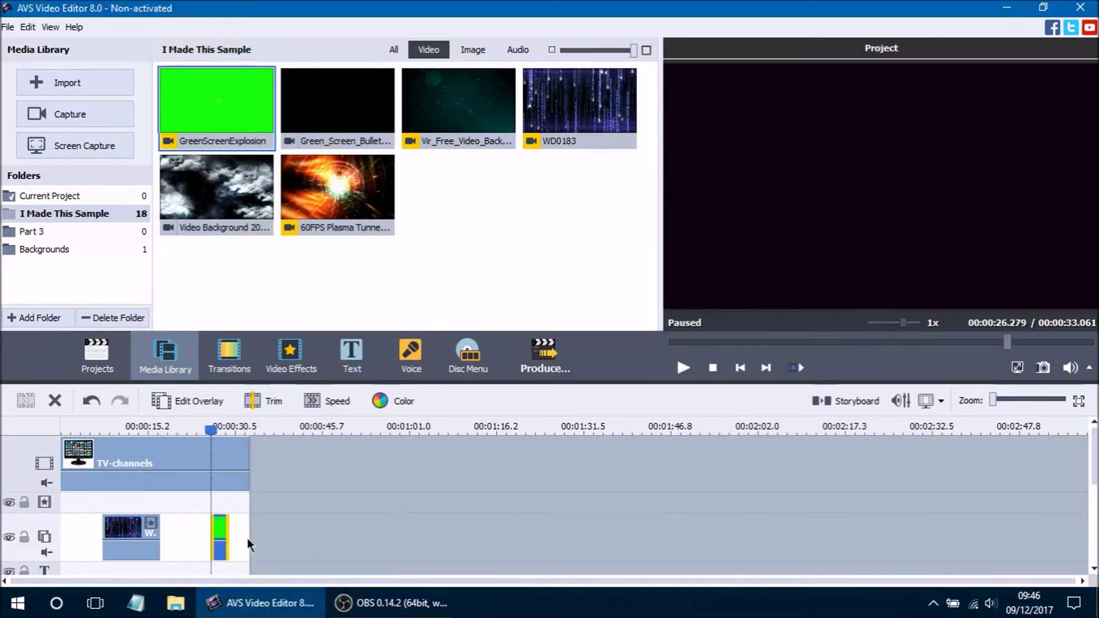
{"action": "left_click", "coordinate": [199, 400]}
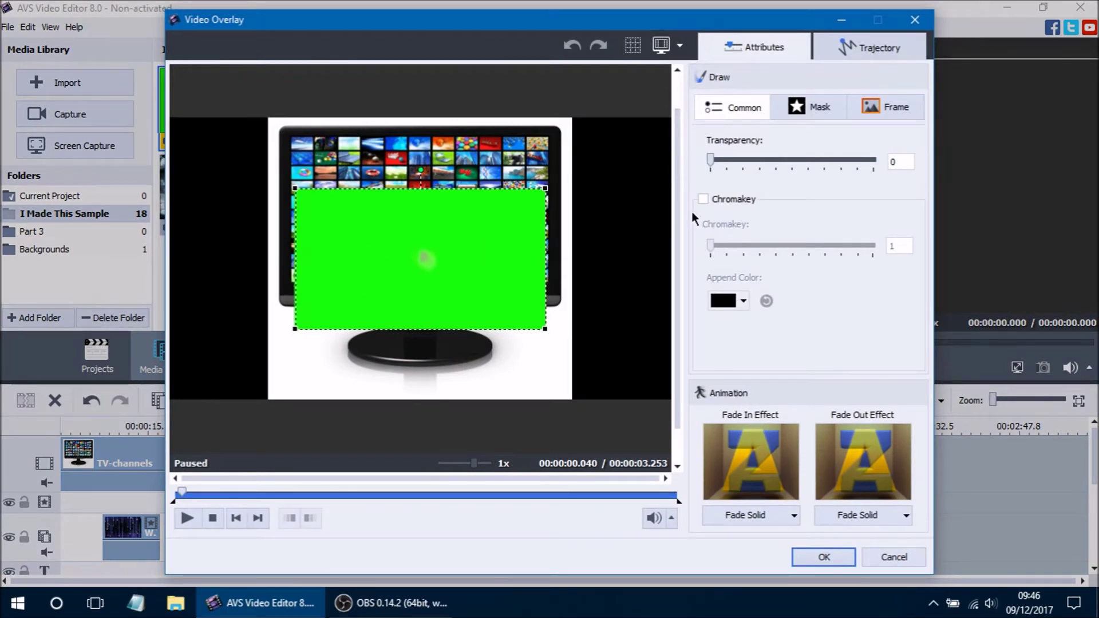
Step: Enable Chromakey for the explosion overlay, sample the green background as append color, and set the strength to 100
{"action": "left_click", "coordinate": [705, 198]}
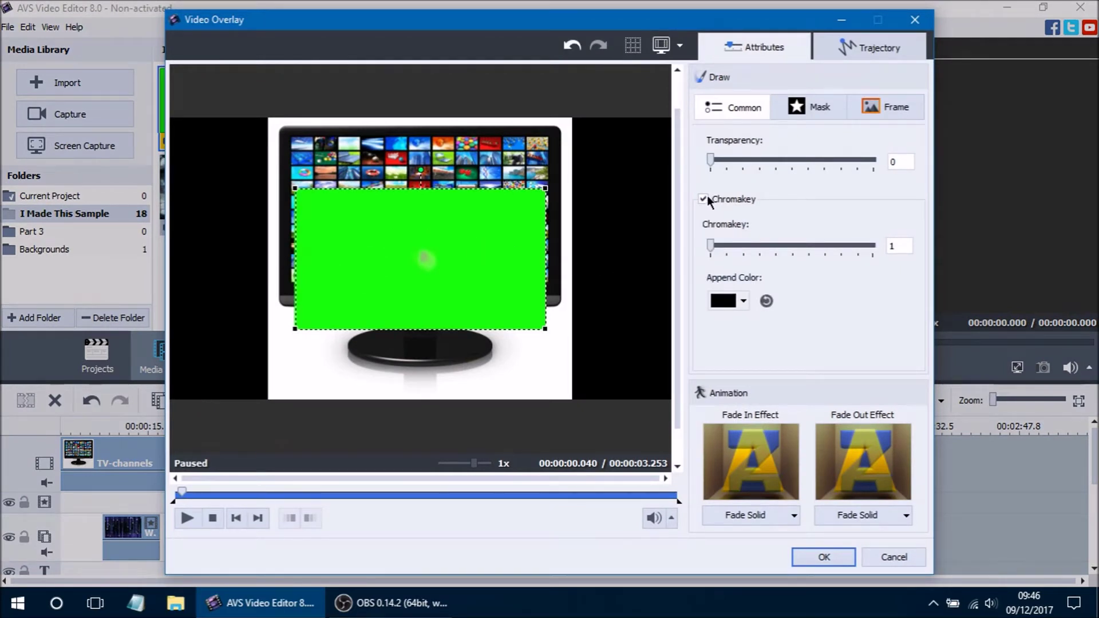
{"action": "left_click", "coordinate": [725, 303]}
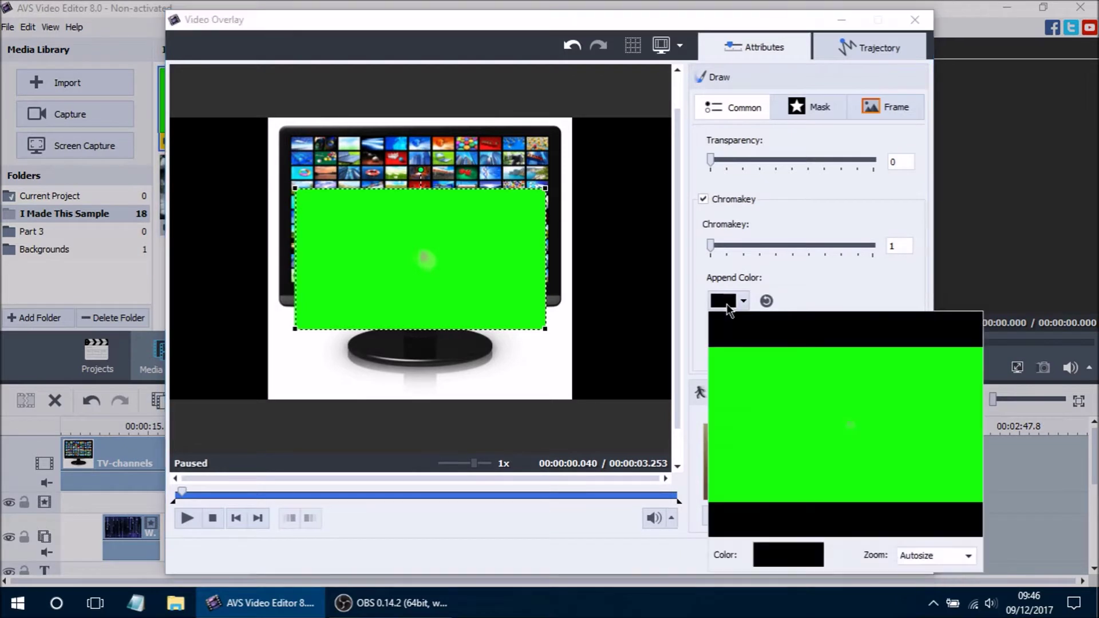
{"action": "left_click", "coordinate": [946, 364]}
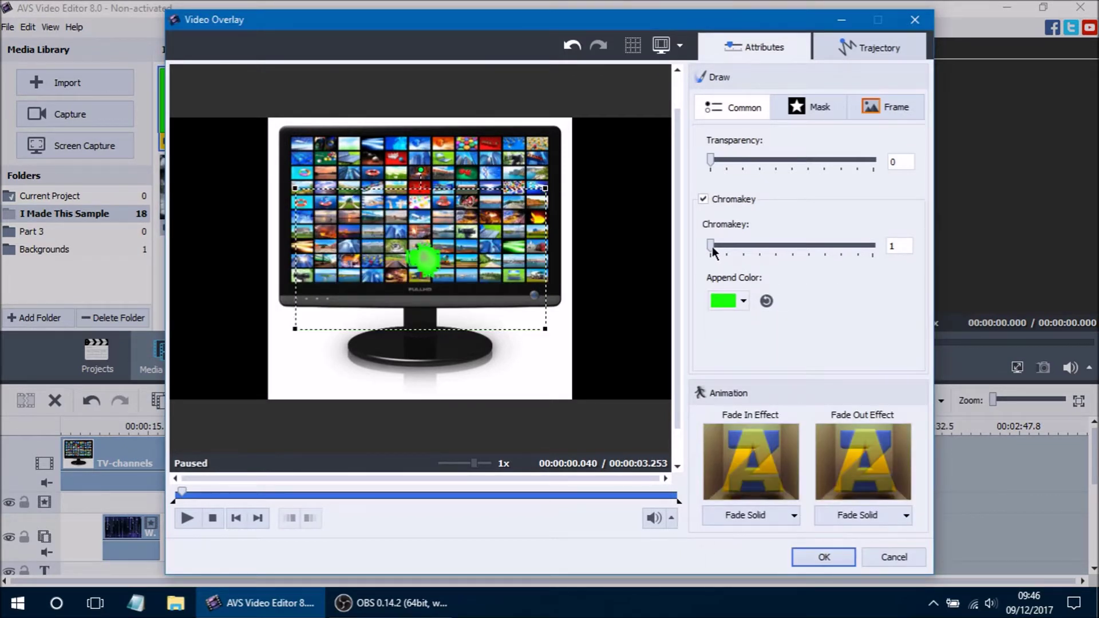
{"action": "left_click_drag", "start_coordinate": [711, 246], "coordinate": [720, 246]}
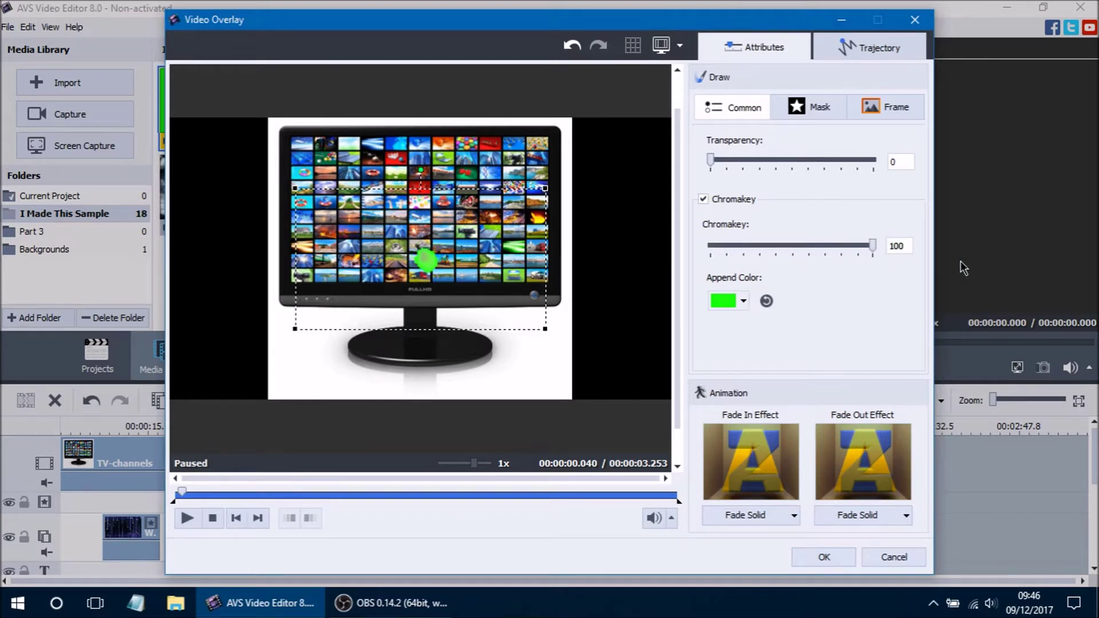
Step: Move the explosion overlay to the right of the monitor, preview it at 00:00:00.926, and accept the overlay settings
{"action": "left_click_drag", "start_coordinate": [449, 267], "coordinate": [601, 291]}
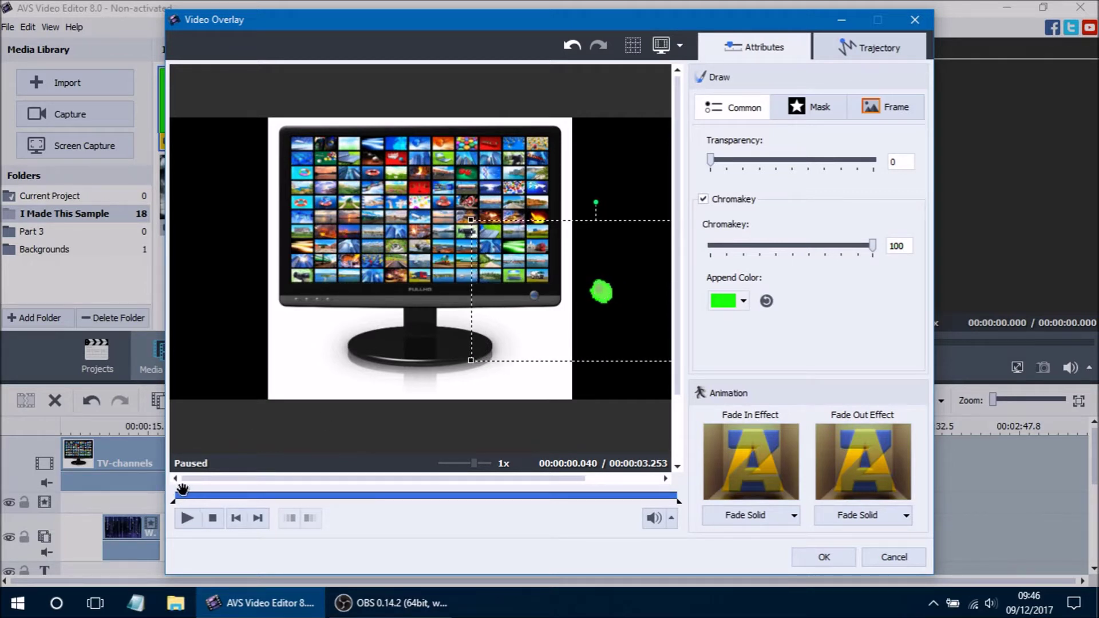
{"action": "left_click_drag", "start_coordinate": [181, 489], "coordinate": [318, 515]}
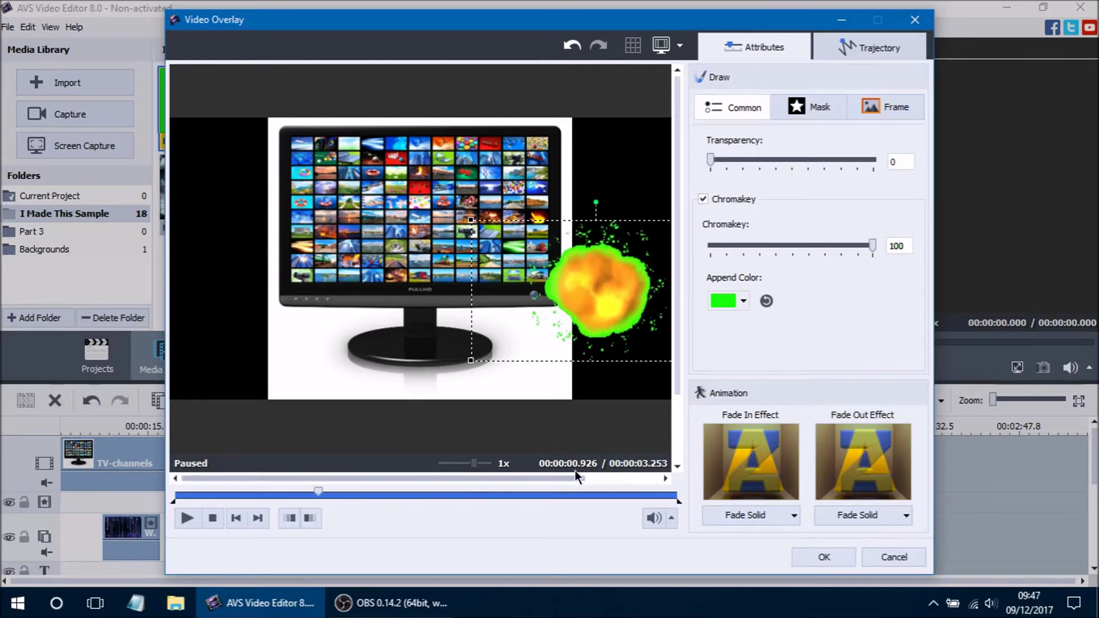
{"action": "left_click", "coordinate": [823, 558]}
Step: Reopen the WD0183 overlay for editing, disable its Chromakey, and move it up and left over the monitor
{"action": "left_click", "coordinate": [195, 401]}
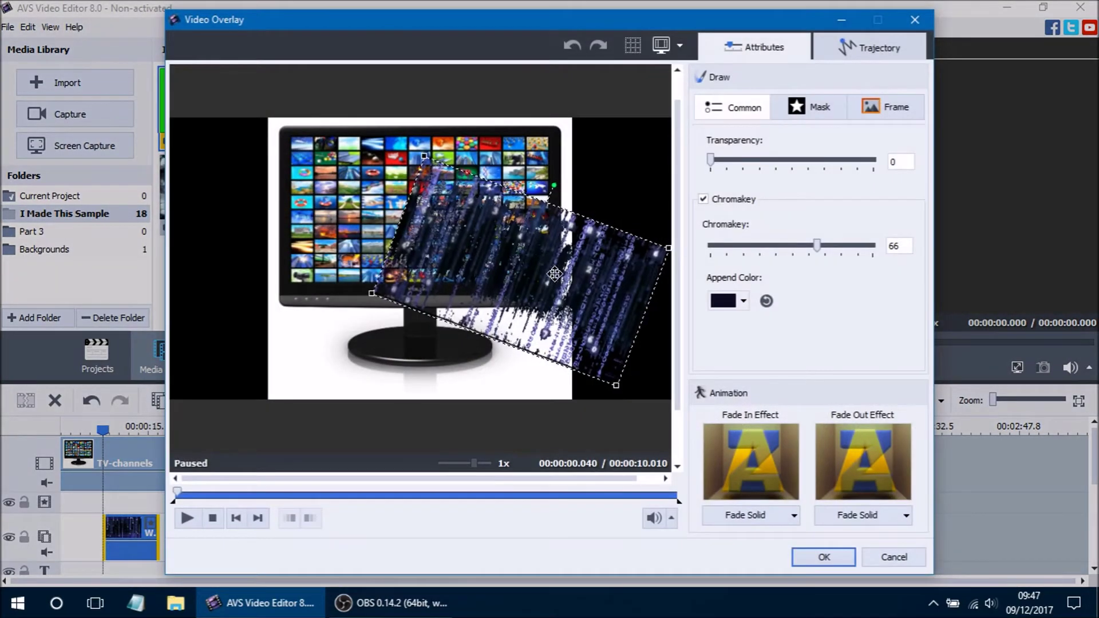
{"action": "left_click_drag", "start_coordinate": [555, 274], "coordinate": [512, 264]}
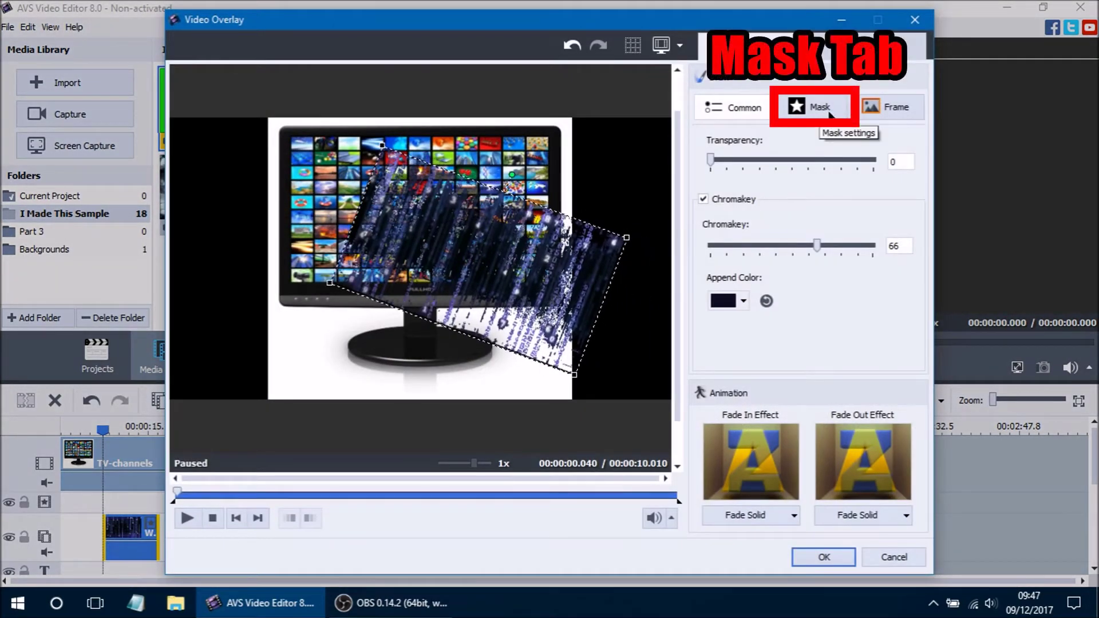
{"action": "left_click", "coordinate": [702, 200]}
{"action": "left_click_drag", "start_coordinate": [526, 284], "coordinate": [496, 272]}
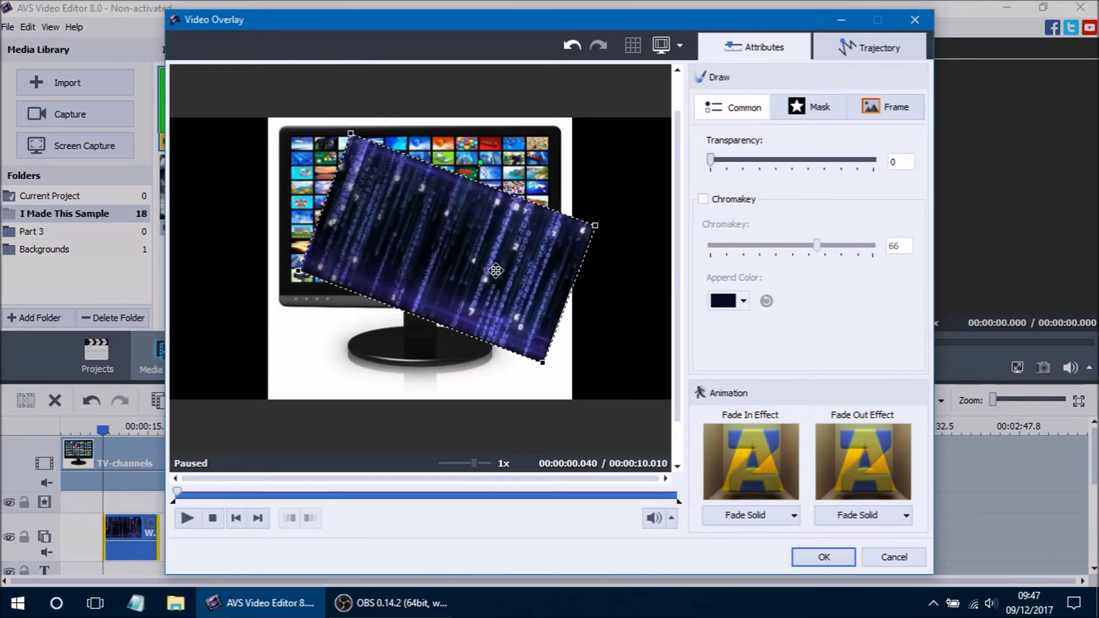
Step: Try the ink-splatter oval mask on the overlay and move the overlay down and right in the preview
{"action": "left_click", "coordinate": [816, 108]}
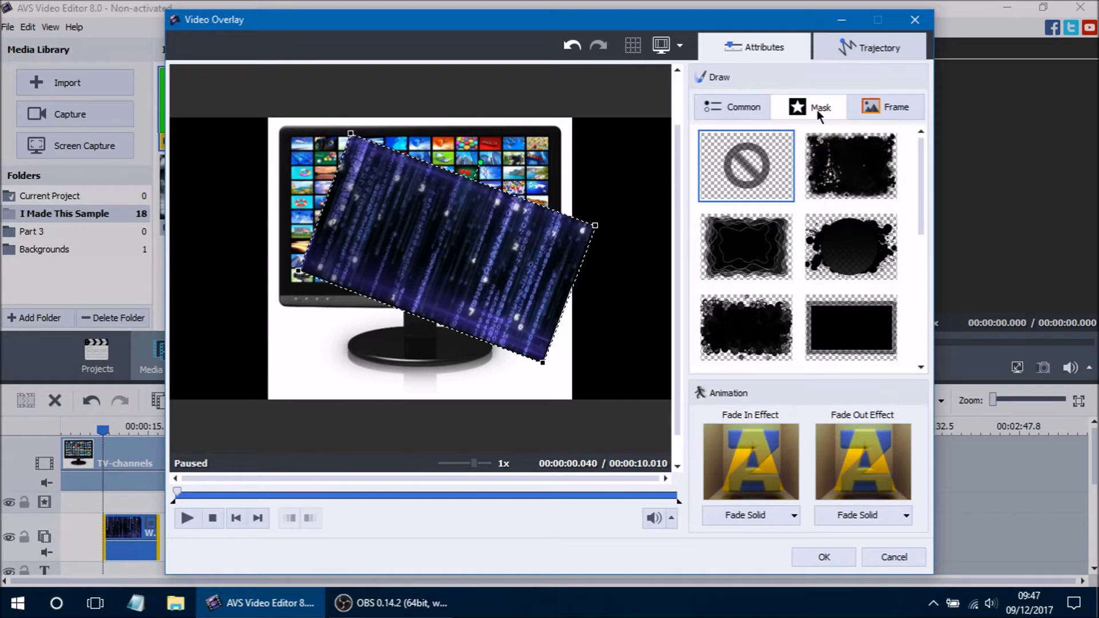
{"action": "left_click_drag", "start_coordinate": [921, 169], "coordinate": [916, 201]}
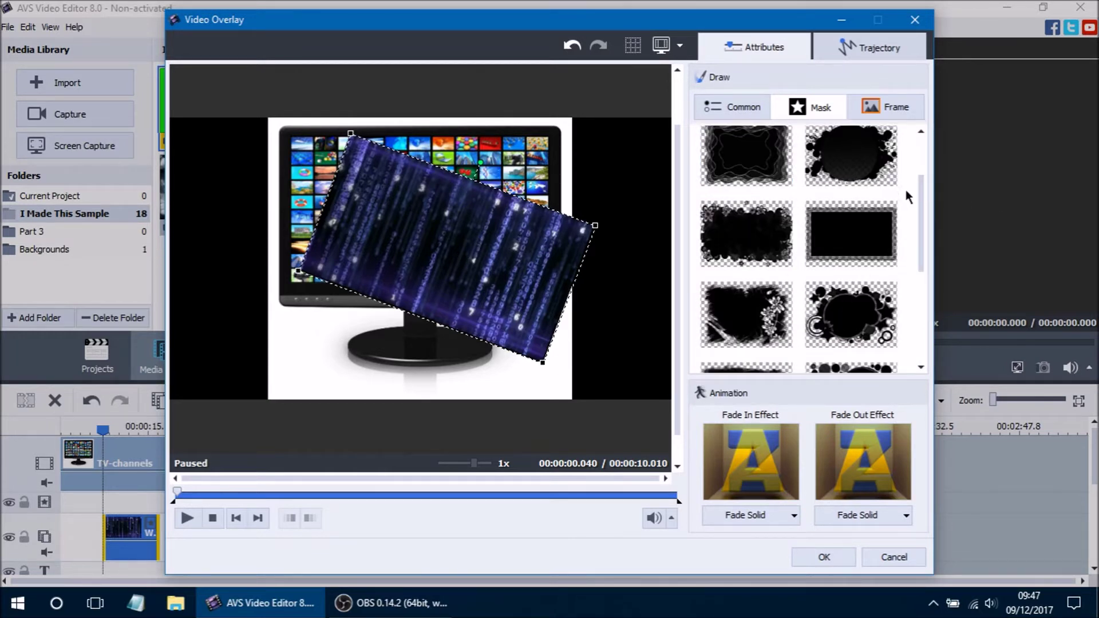
{"action": "scroll", "coordinate": [854, 221], "scroll_direction": "up", "scroll_amount": 1}
{"action": "left_click", "coordinate": [853, 220]}
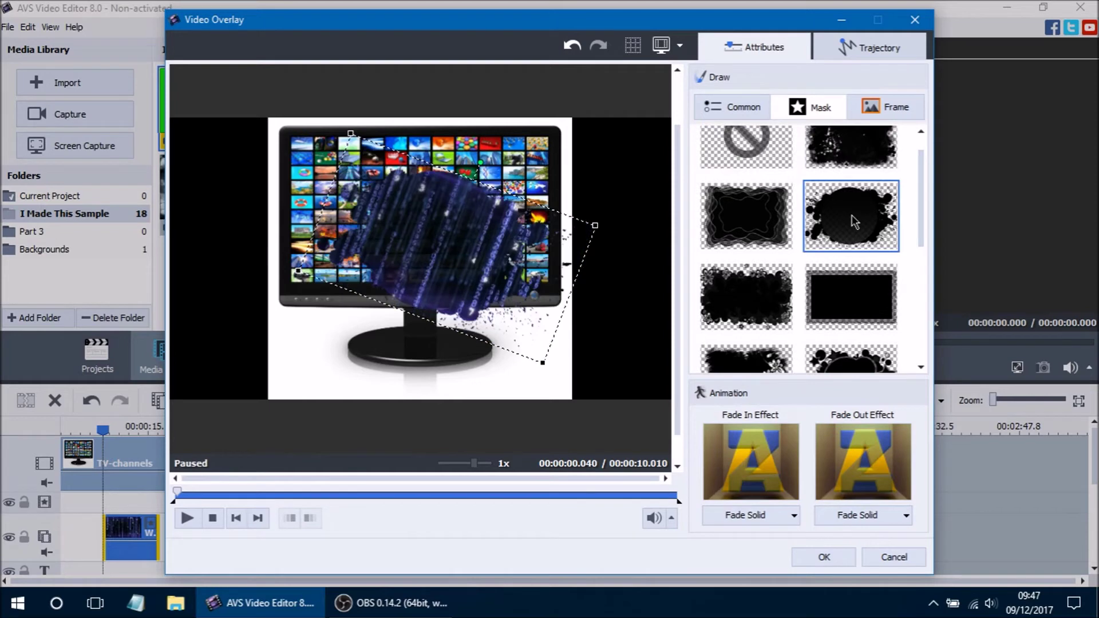
{"action": "left_click_drag", "start_coordinate": [469, 251], "coordinate": [534, 309]}
Step: Try the circle-cluster mask, the segmented-circle mask with words, and the first speckled-edge mask on the overlay
{"action": "left_click_drag", "start_coordinate": [923, 191], "coordinate": [921, 292]}
{"action": "left_click", "coordinate": [870, 205]}
{"action": "left_click", "coordinate": [859, 295]}
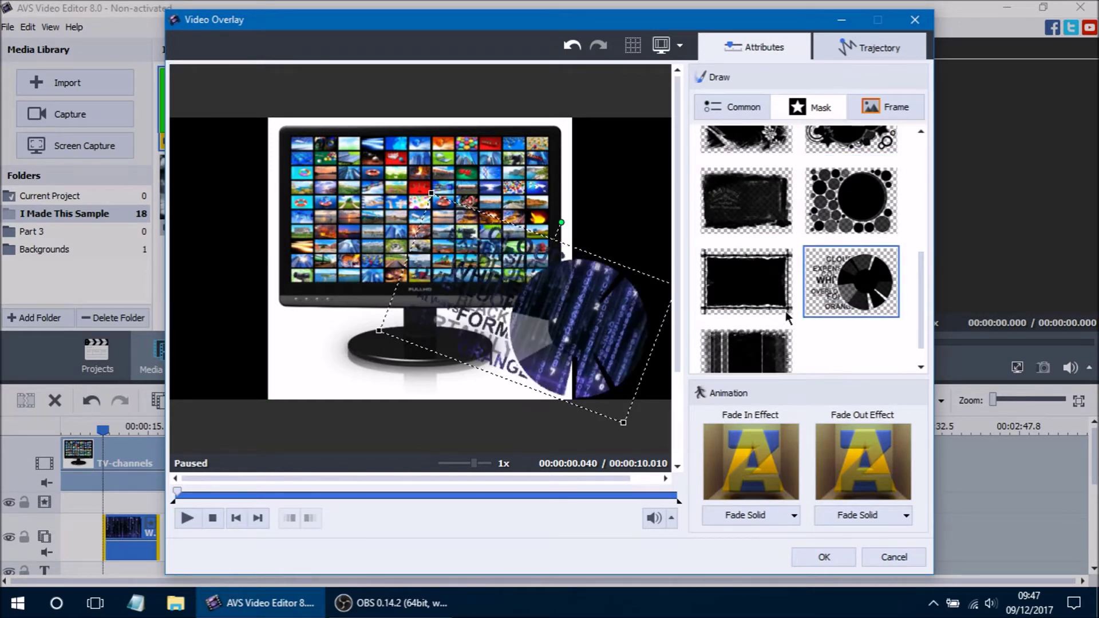
{"action": "scroll", "coordinate": [785, 310], "scroll_direction": "up", "scroll_amount": 5}
{"action": "left_click", "coordinate": [867, 174]}
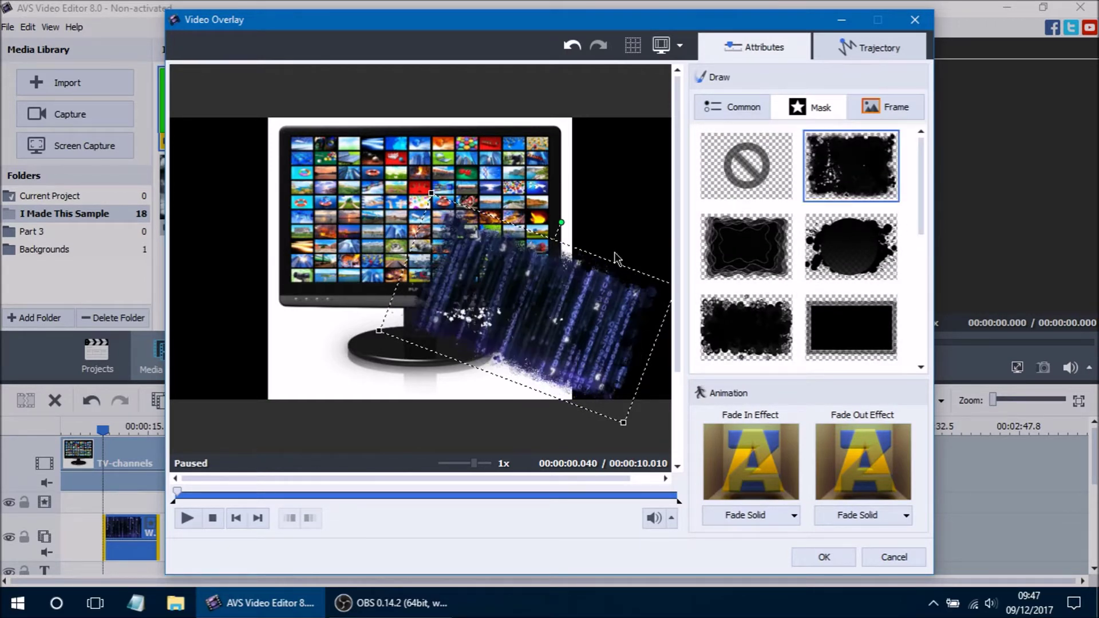
Step: Try another rough-edged mask, set the overlay back to no mask, and move it up and left in the preview
{"action": "left_click_drag", "start_coordinate": [596, 306], "coordinate": [600, 293]}
{"action": "scroll", "coordinate": [908, 282], "scroll_direction": "down", "scroll_amount": 5}
{"action": "left_click", "coordinate": [769, 331]}
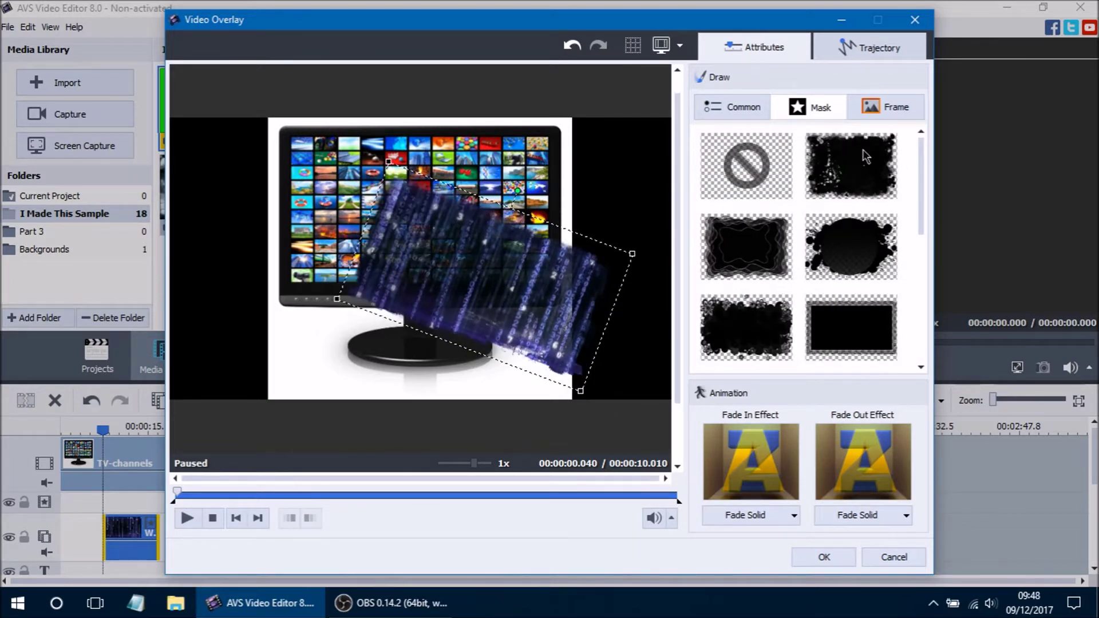
{"action": "left_click", "coordinate": [754, 171]}
{"action": "mouse_move", "coordinate": [551, 281]}
{"action": "left_mouse_down"}
{"action": "mouse_move", "coordinate": [564, 281]}
{"action": "mouse_move", "coordinate": [558, 267]}
{"action": "left_mouse_up"}
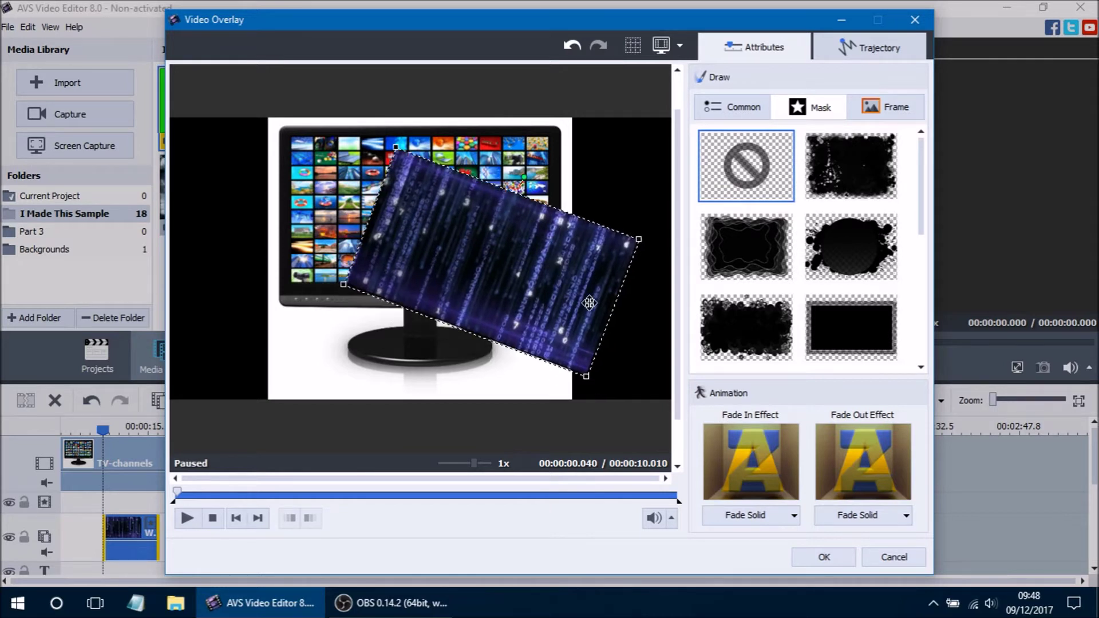
Step: Try the striped circular frame and the cloud-and-sun frame on the overlay
{"action": "left_click", "coordinate": [901, 112]}
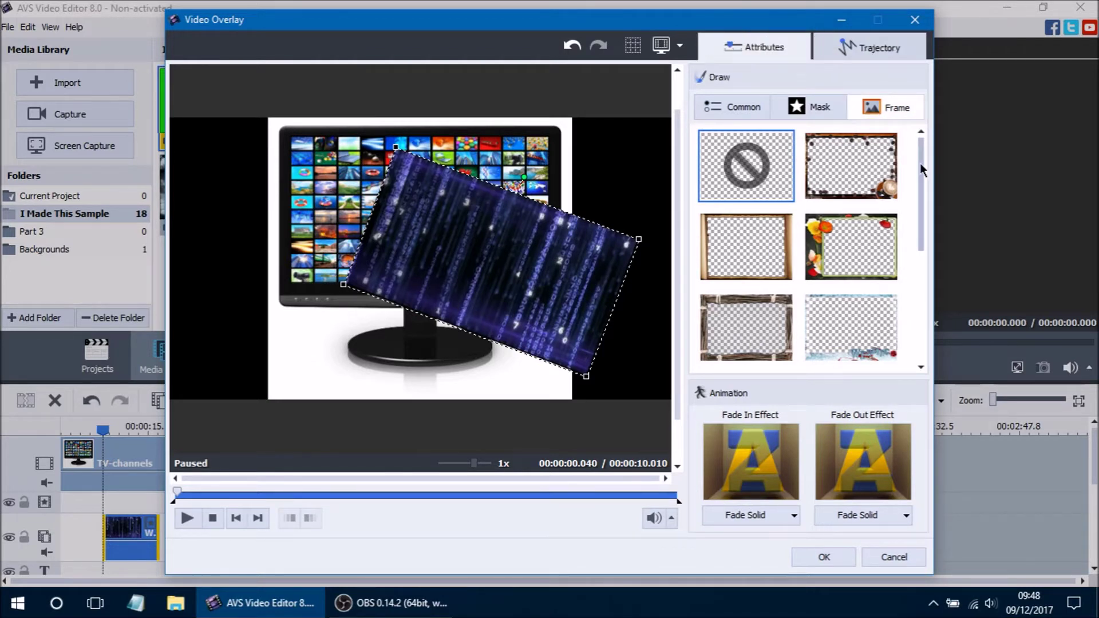
{"action": "left_click_drag", "start_coordinate": [923, 153], "coordinate": [916, 269]}
{"action": "left_click", "coordinate": [770, 337]}
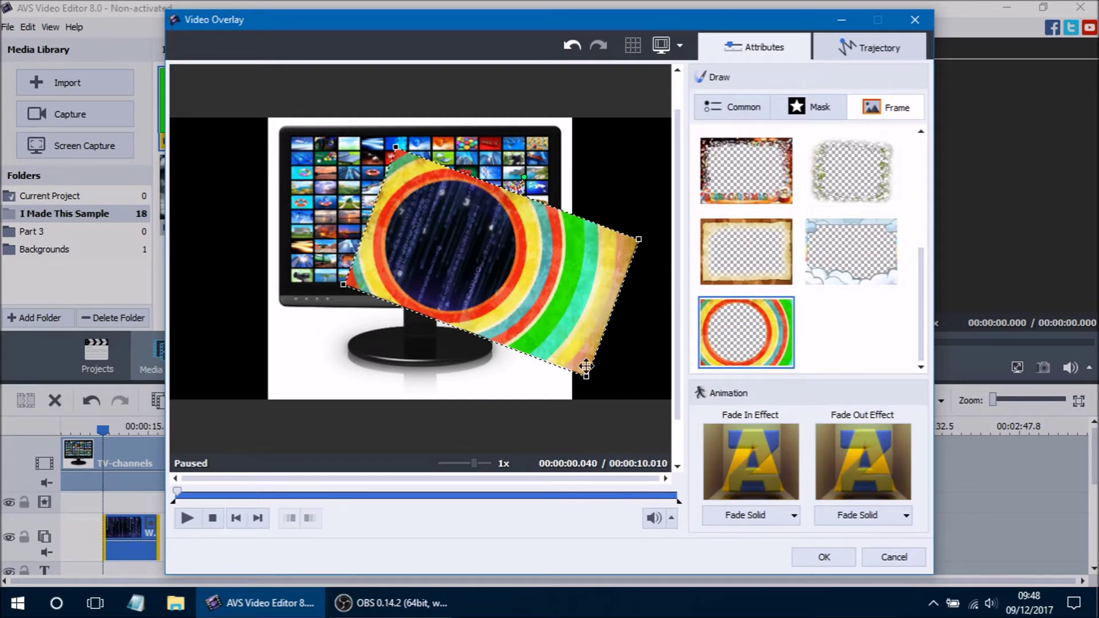
{"action": "left_click", "coordinate": [869, 251]}
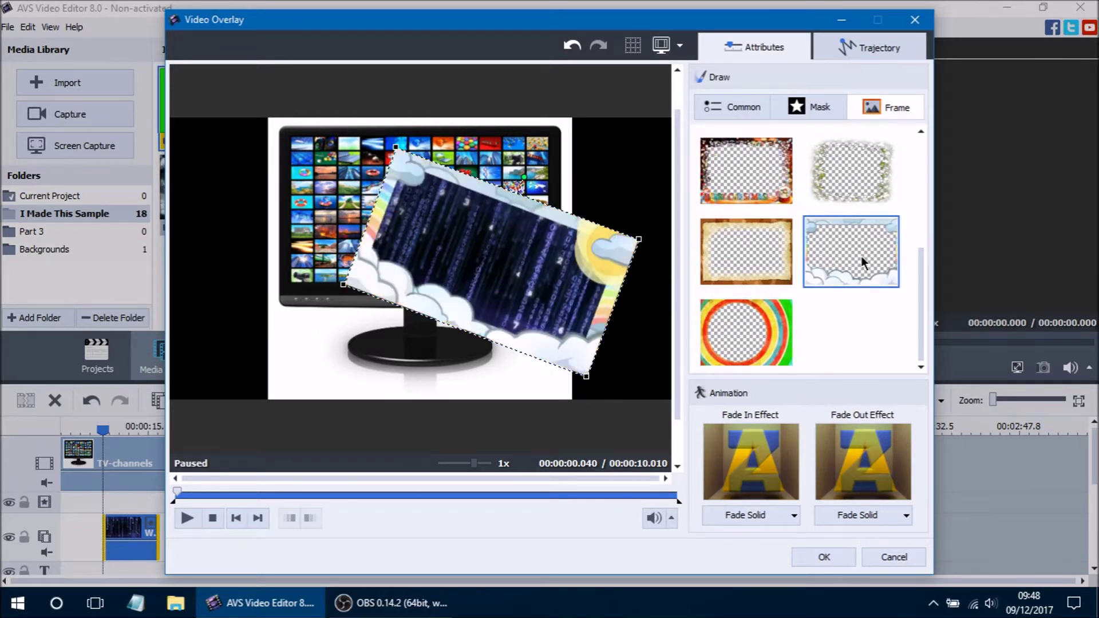
Step: Try the flower frame, apply the parchment scroll frame to the overlay, and preview it at 00:00:05.858
{"action": "left_click_drag", "start_coordinate": [920, 251], "coordinate": [926, 138]}
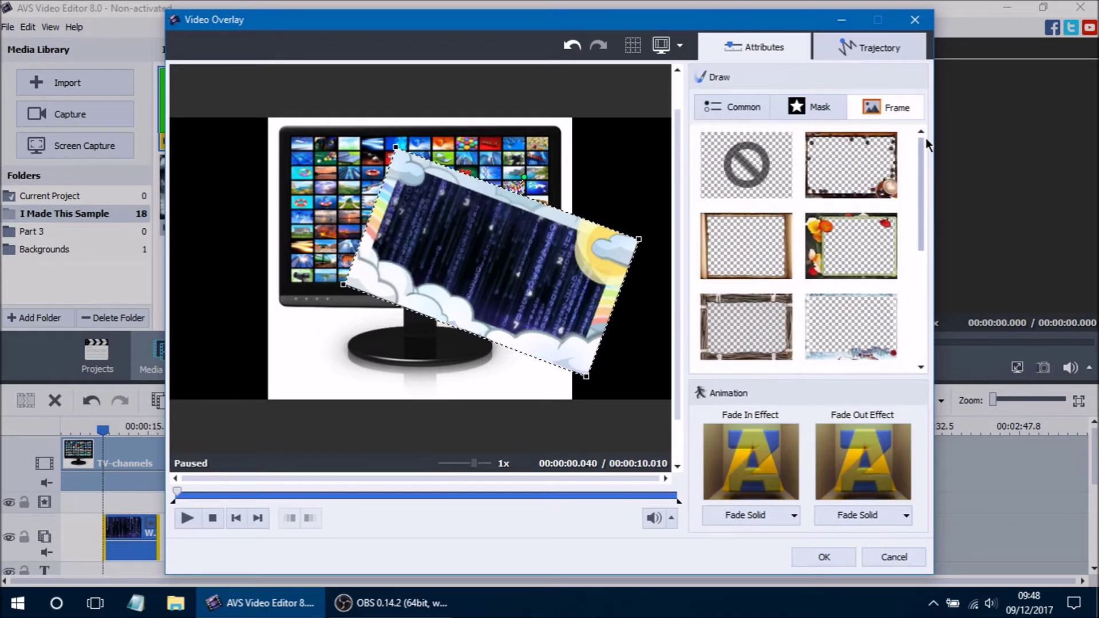
{"action": "left_click", "coordinate": [862, 229]}
{"action": "left_click", "coordinate": [742, 256]}
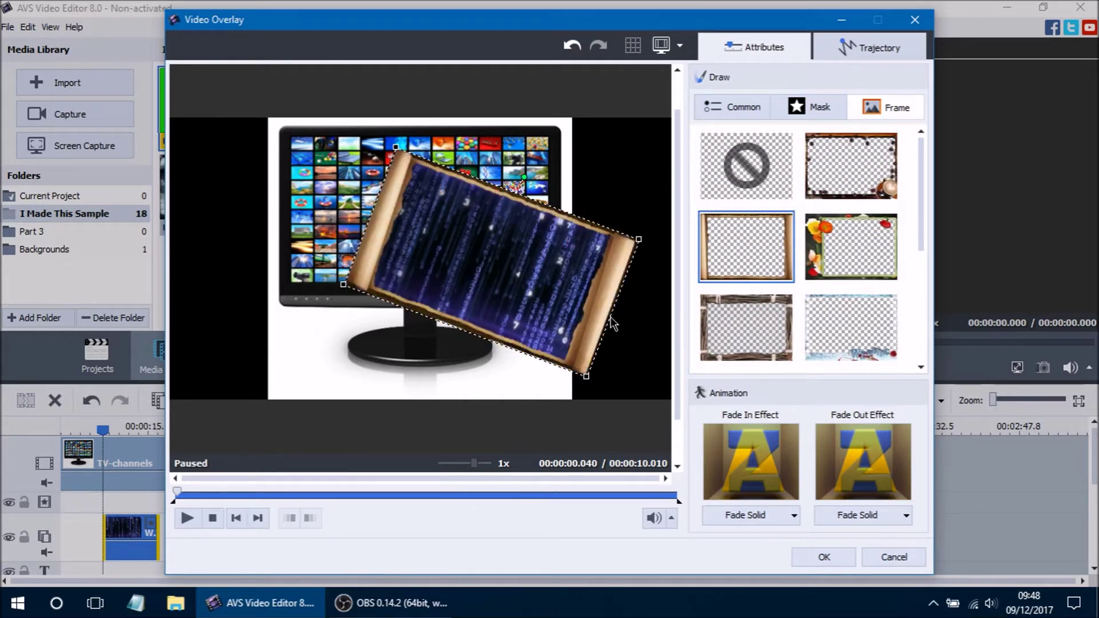
{"action": "left_click_drag", "start_coordinate": [506, 305], "coordinate": [510, 311]}
{"action": "left_click_drag", "start_coordinate": [178, 494], "coordinate": [469, 493]}
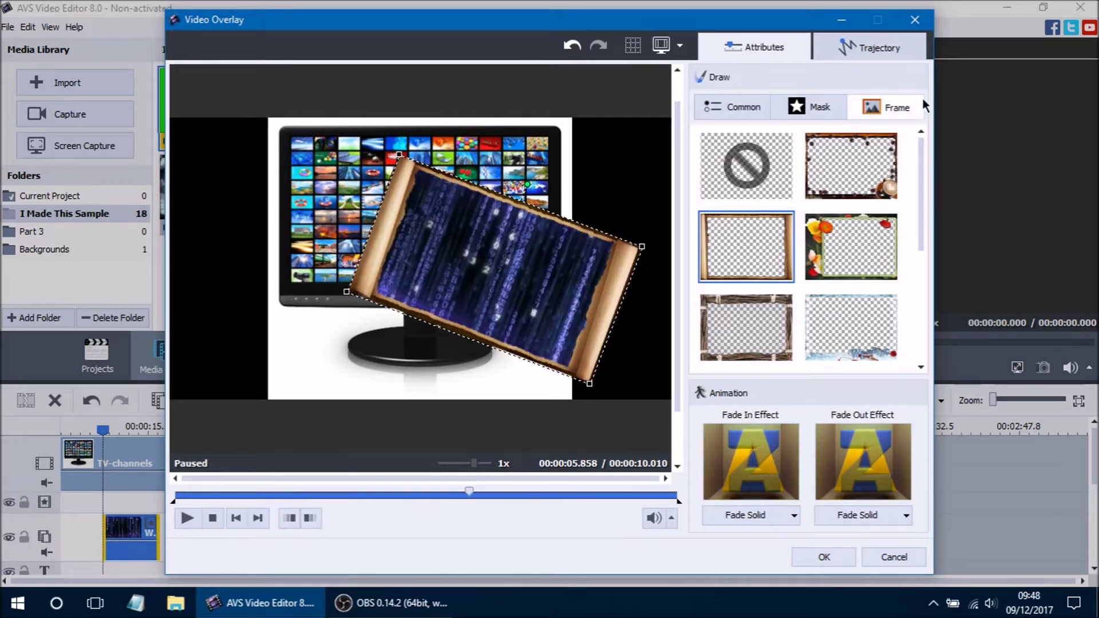
Step: Revisit the mask and frame options, return to the common settings, and reposition the framed overlay over the monitor's right side
{"action": "left_click", "coordinate": [810, 107]}
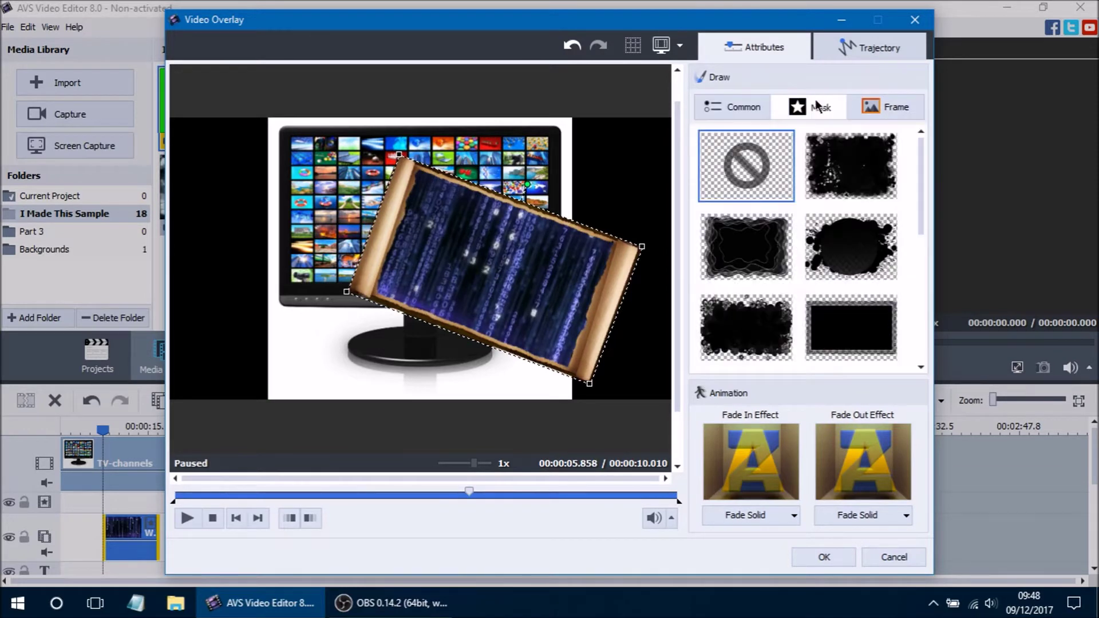
{"action": "left_click", "coordinate": [884, 107]}
{"action": "left_click", "coordinate": [774, 105]}
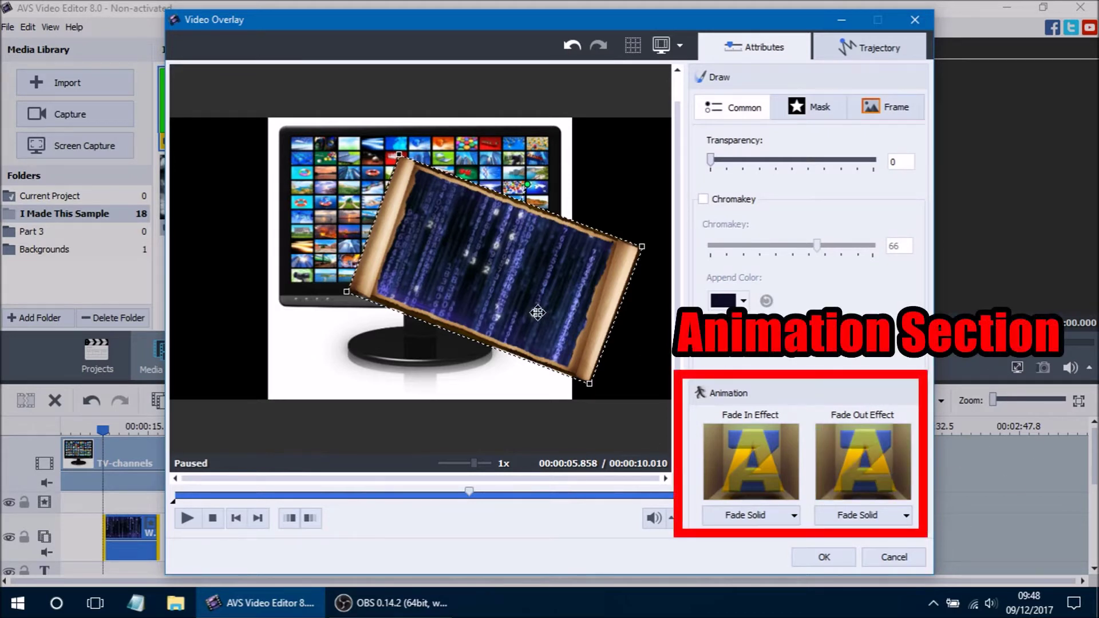
{"action": "left_click_drag", "start_coordinate": [540, 314], "coordinate": [510, 316]}
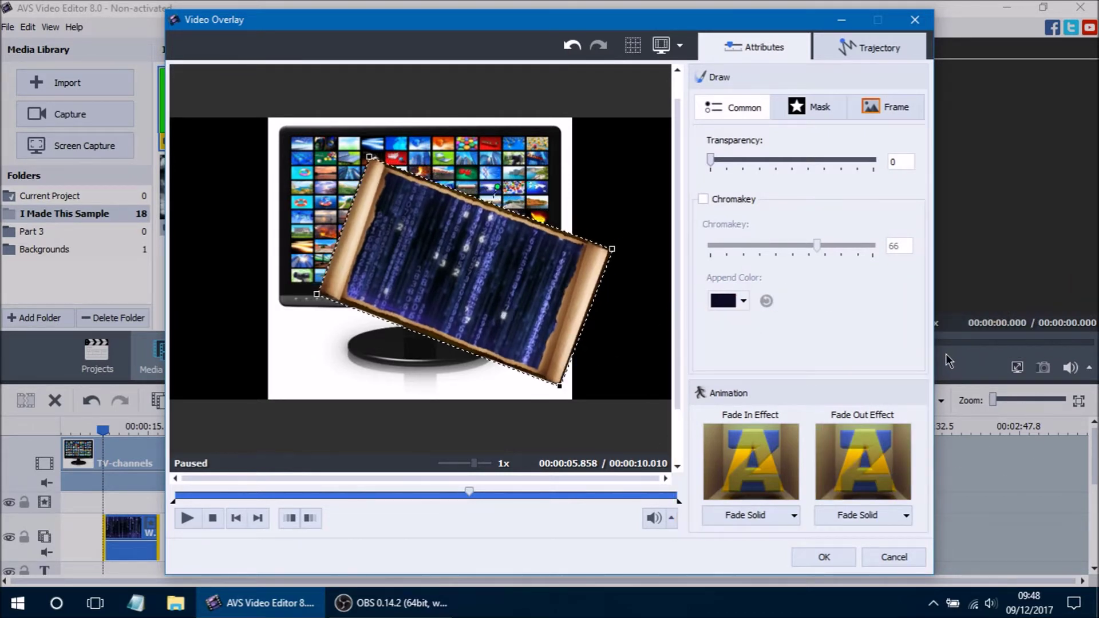
{"action": "left_click_drag", "start_coordinate": [485, 308], "coordinate": [448, 306]}
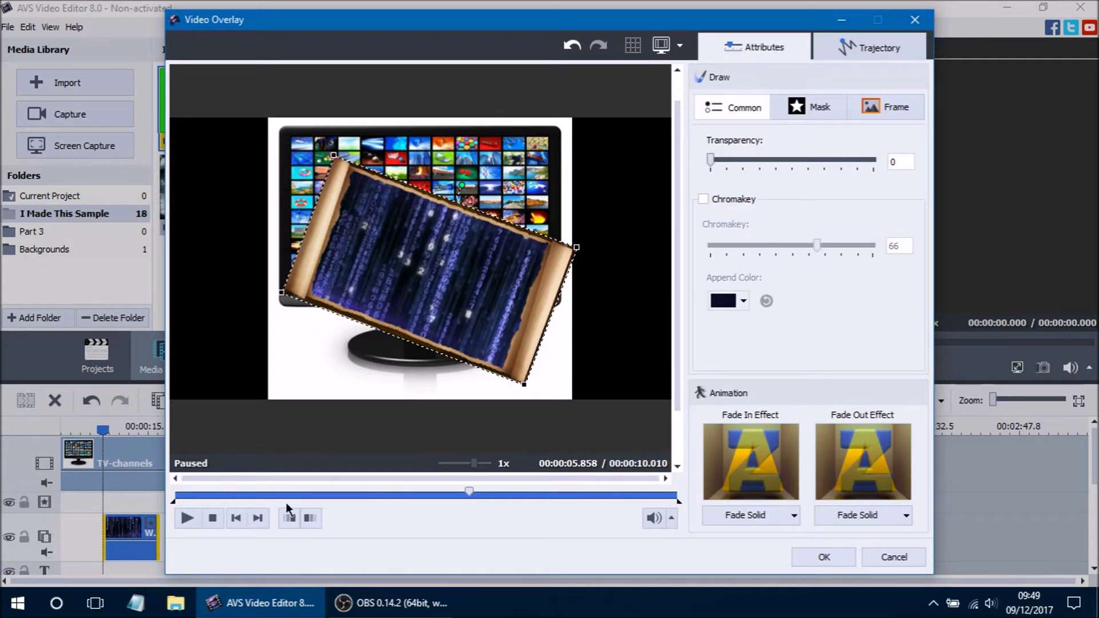
{"action": "left_click_drag", "start_coordinate": [390, 323], "coordinate": [415, 320]}
{"action": "left_click_drag", "start_coordinate": [500, 291], "coordinate": [558, 277]}
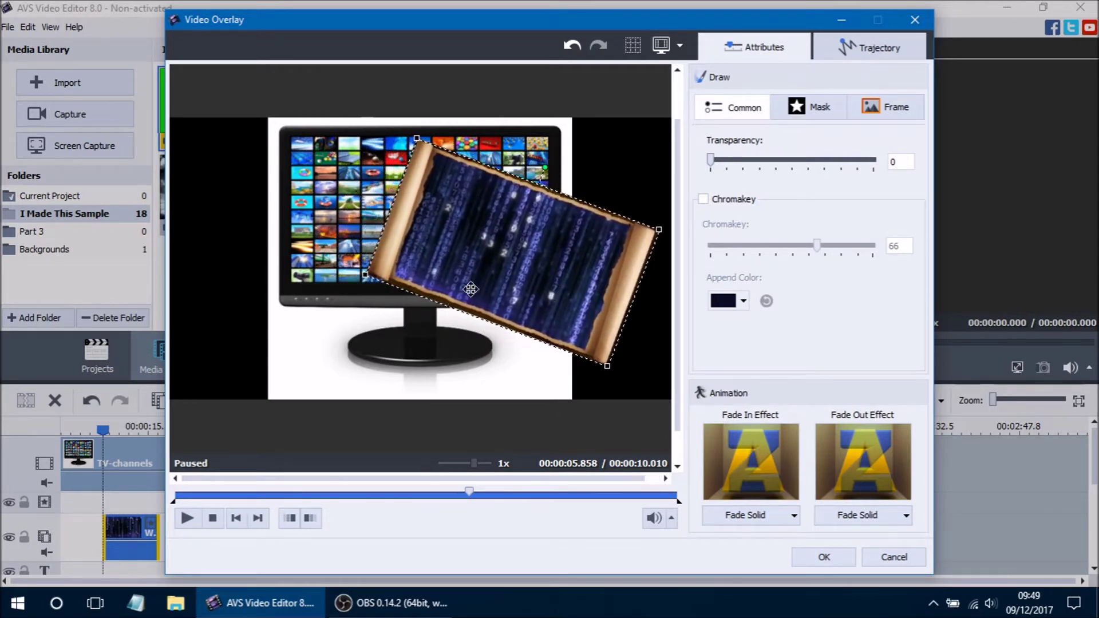
Step: Set the overlay's fade-in to end at 00:00:01.320 and its fade-out to start at 00:00:08.690, and preview the fades
{"action": "left_click_drag", "start_coordinate": [470, 493], "coordinate": [241, 493]}
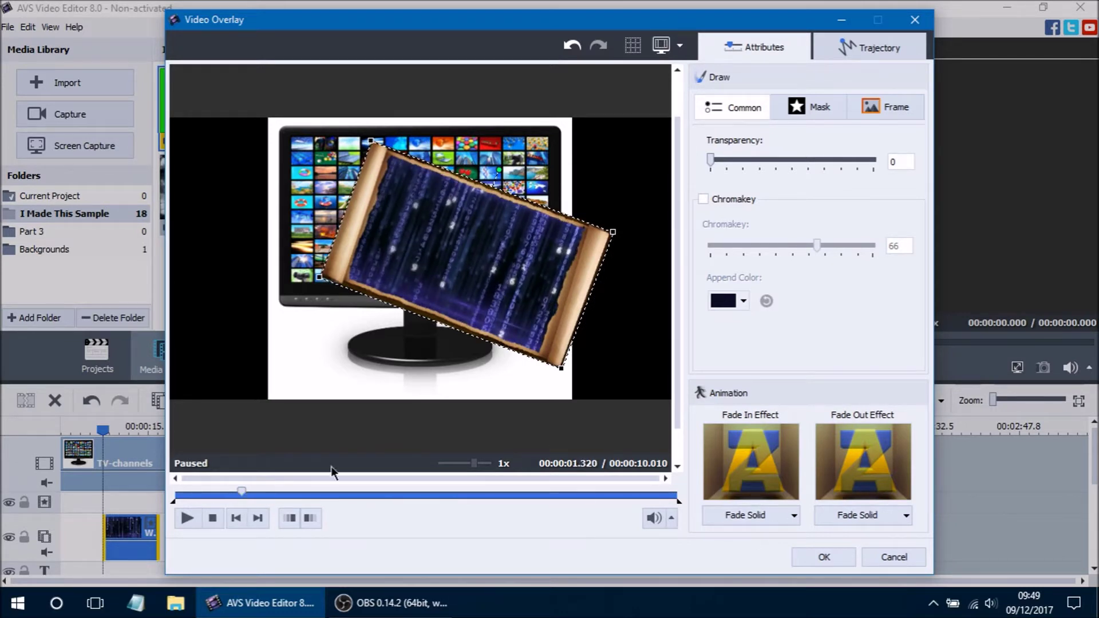
{"action": "left_click", "coordinate": [298, 519]}
{"action": "mouse_move", "coordinate": [242, 493]}
{"action": "left_mouse_down"}
{"action": "mouse_move", "coordinate": [621, 502]}
{"action": "mouse_move", "coordinate": [611, 502]}
{"action": "left_mouse_up"}
{"action": "left_click", "coordinate": [309, 518]}
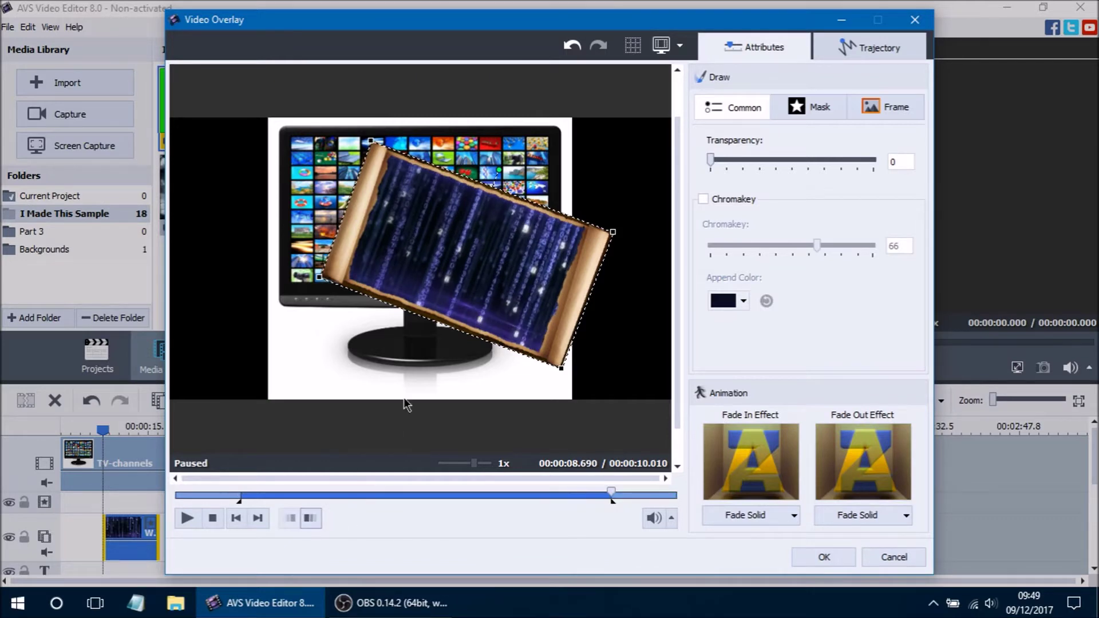
{"action": "left_click_drag", "start_coordinate": [337, 487], "coordinate": [569, 506]}
{"action": "left_click_drag", "start_coordinate": [639, 500], "coordinate": [578, 497]}
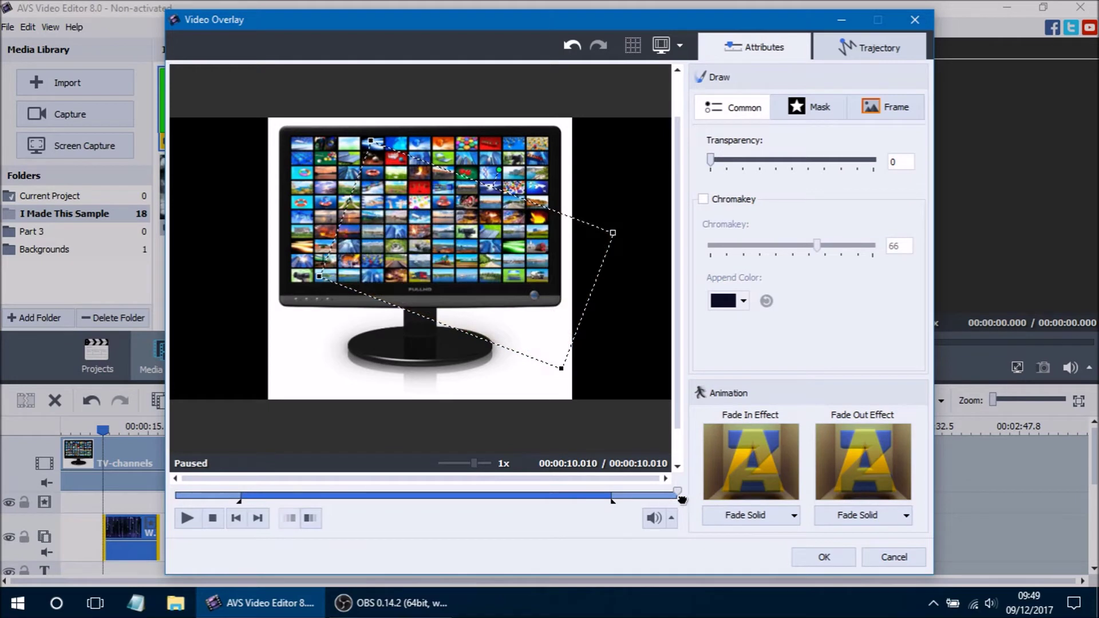
Step: Set the overlay's fade-in effect to Burning Fire and preview the clip at 00:00:01.802 and 00:00:08.175
{"action": "left_click", "coordinate": [766, 518]}
{"action": "left_click", "coordinate": [770, 520]}
{"action": "left_click", "coordinate": [771, 520]}
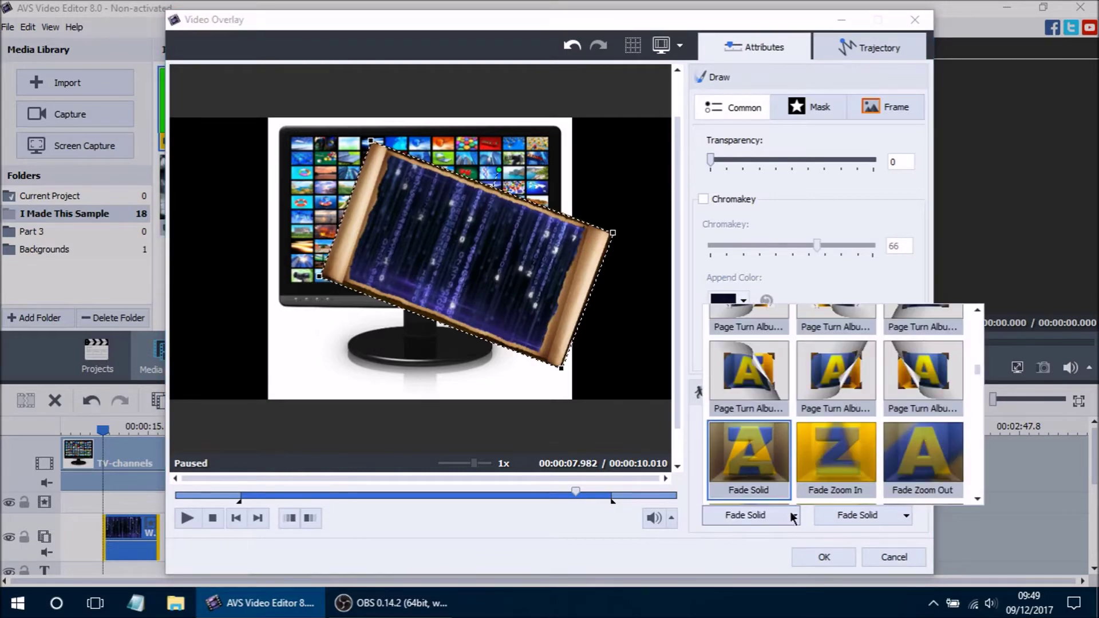
{"action": "mouse_move", "coordinate": [981, 380]}
{"action": "left_mouse_down"}
{"action": "mouse_move", "coordinate": [977, 444]}
{"action": "mouse_move", "coordinate": [994, 303]}
{"action": "mouse_move", "coordinate": [980, 328]}
{"action": "mouse_move", "coordinate": [981, 405]}
{"action": "mouse_move", "coordinate": [984, 316]}
{"action": "left_mouse_up"}
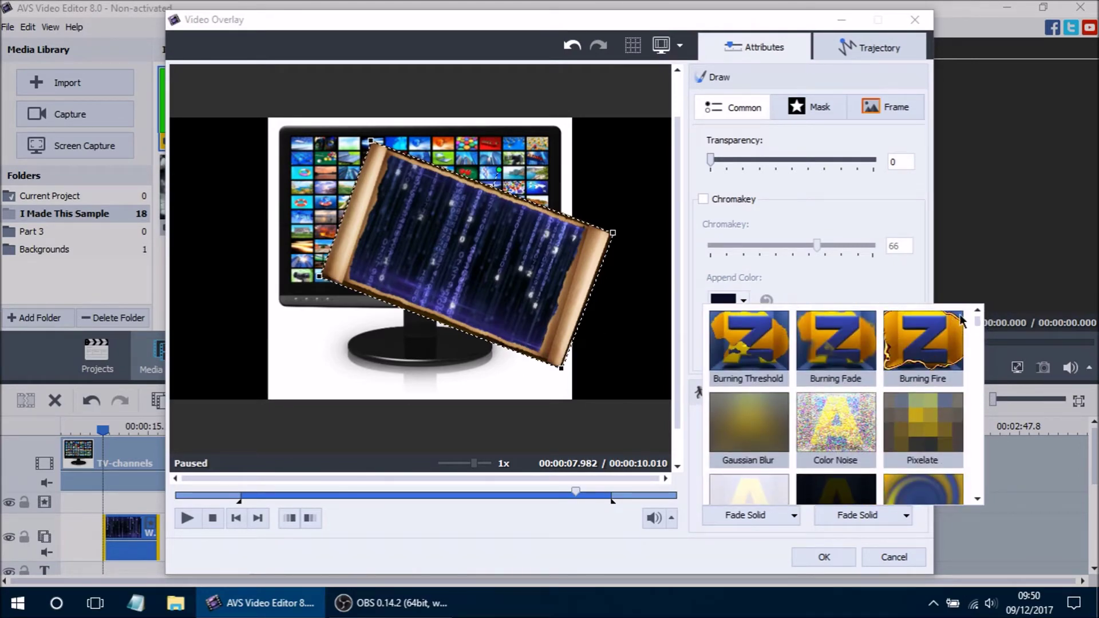
{"action": "mouse_move", "coordinate": [978, 318]}
{"action": "left_mouse_down"}
{"action": "mouse_move", "coordinate": [978, 332]}
{"action": "mouse_move", "coordinate": [983, 317]}
{"action": "left_mouse_up"}
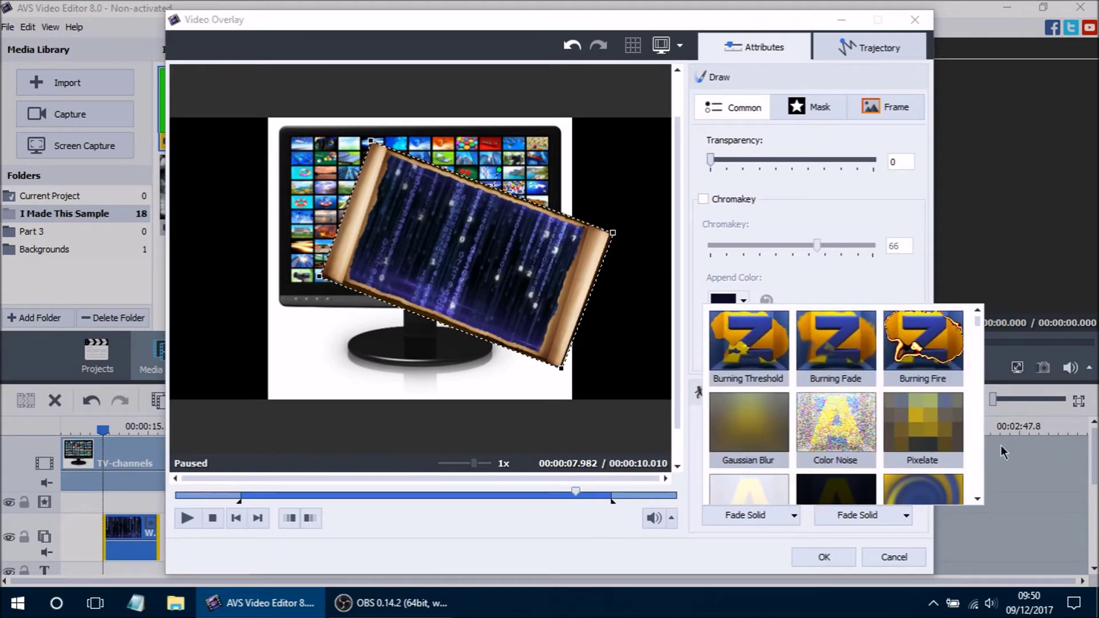
{"action": "left_click", "coordinate": [923, 367]}
{"action": "mouse_move", "coordinate": [267, 493]}
{"action": "left_mouse_down"}
{"action": "mouse_move", "coordinate": [166, 494]}
{"action": "mouse_move", "coordinate": [265, 491]}
{"action": "left_mouse_up"}
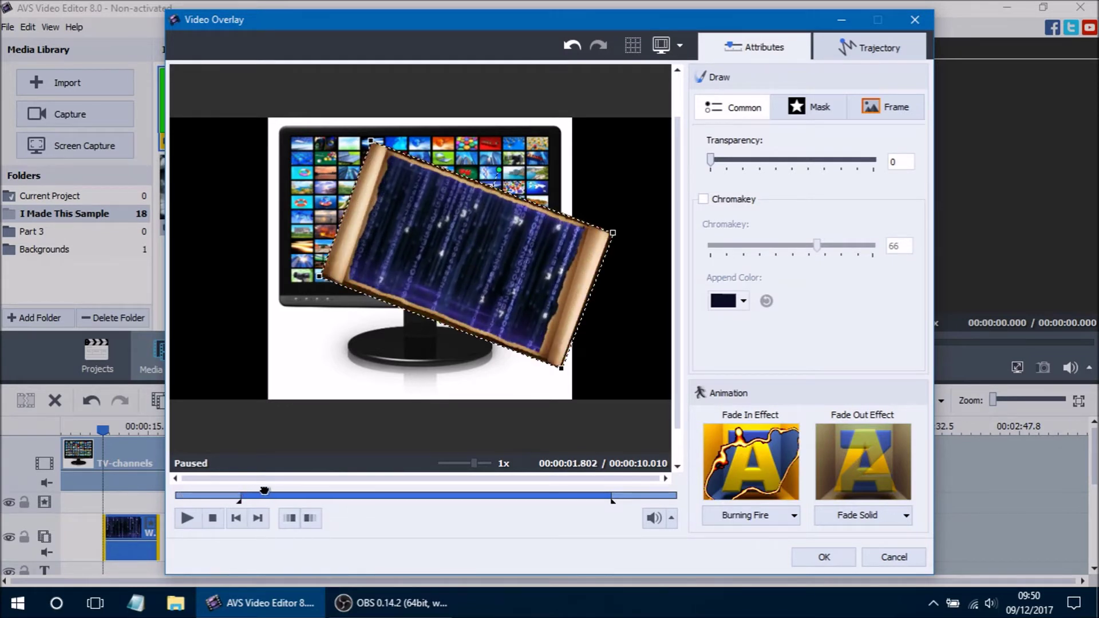
{"action": "left_click", "coordinate": [851, 508]}
{"action": "left_click_drag", "start_coordinate": [551, 495], "coordinate": [585, 496]}
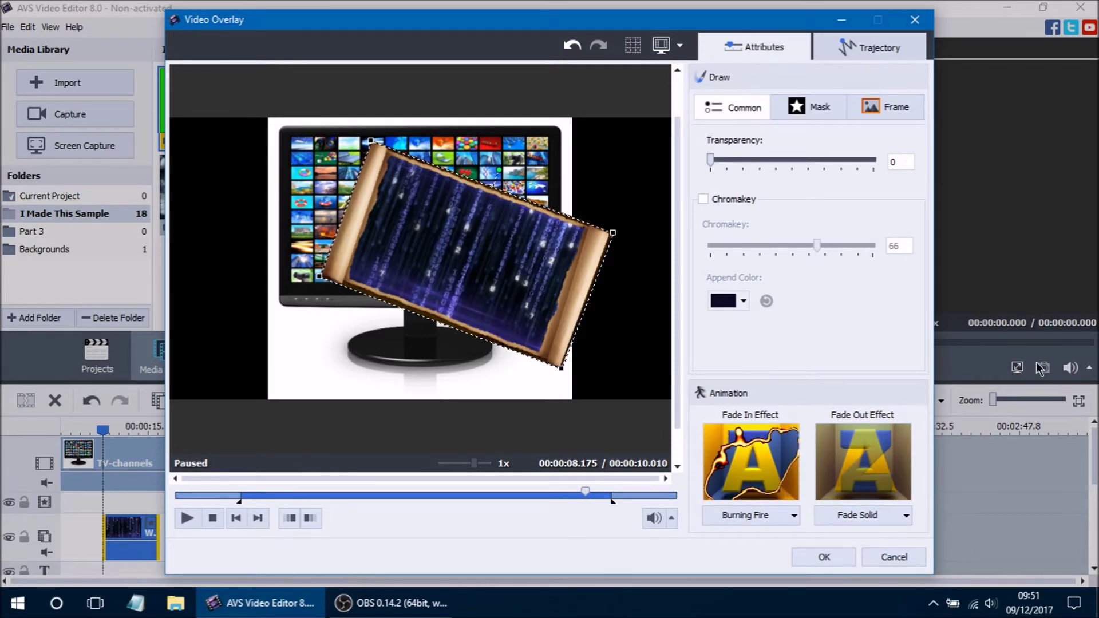
Step: In the trajectory settings, move the overlay up and left over the monitor and apply the straight left-to-right trajectory
{"action": "left_click", "coordinate": [880, 48]}
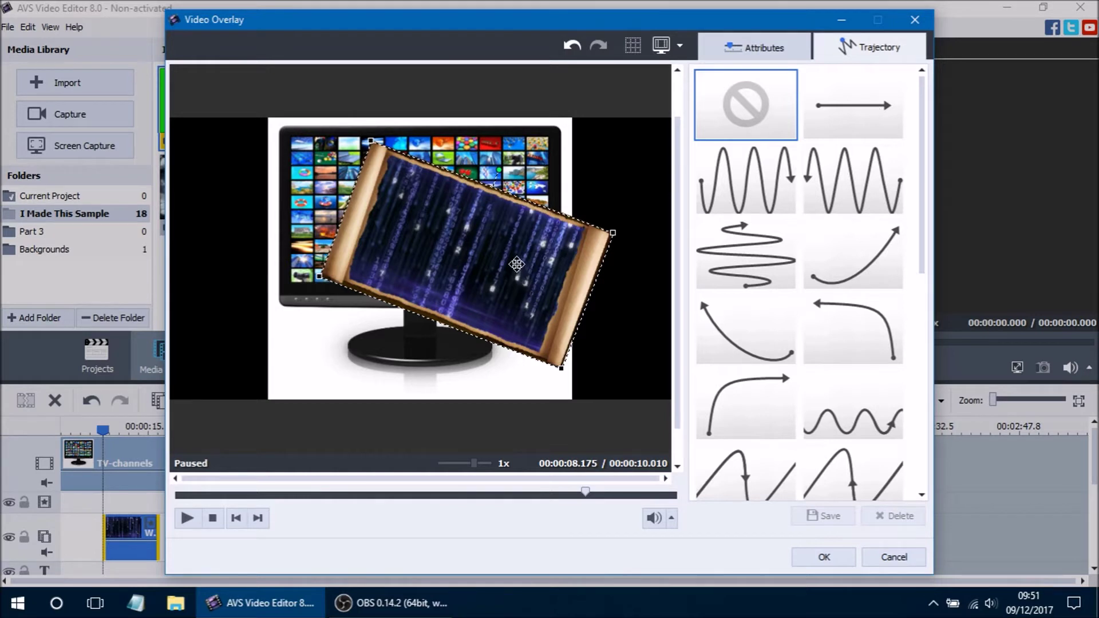
{"action": "left_click_drag", "start_coordinate": [517, 255], "coordinate": [487, 245]}
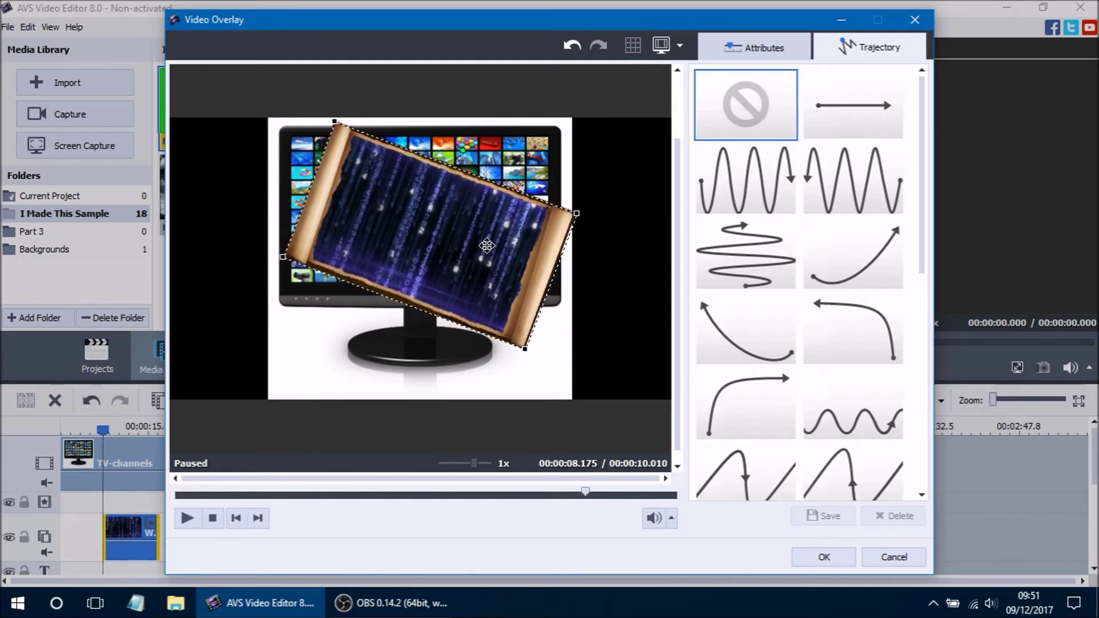
{"action": "mouse_move", "coordinate": [919, 95]}
{"action": "left_mouse_down"}
{"action": "mouse_move", "coordinate": [922, 453]}
{"action": "mouse_move", "coordinate": [925, 76]}
{"action": "mouse_move", "coordinate": [925, 85]}
{"action": "left_mouse_up"}
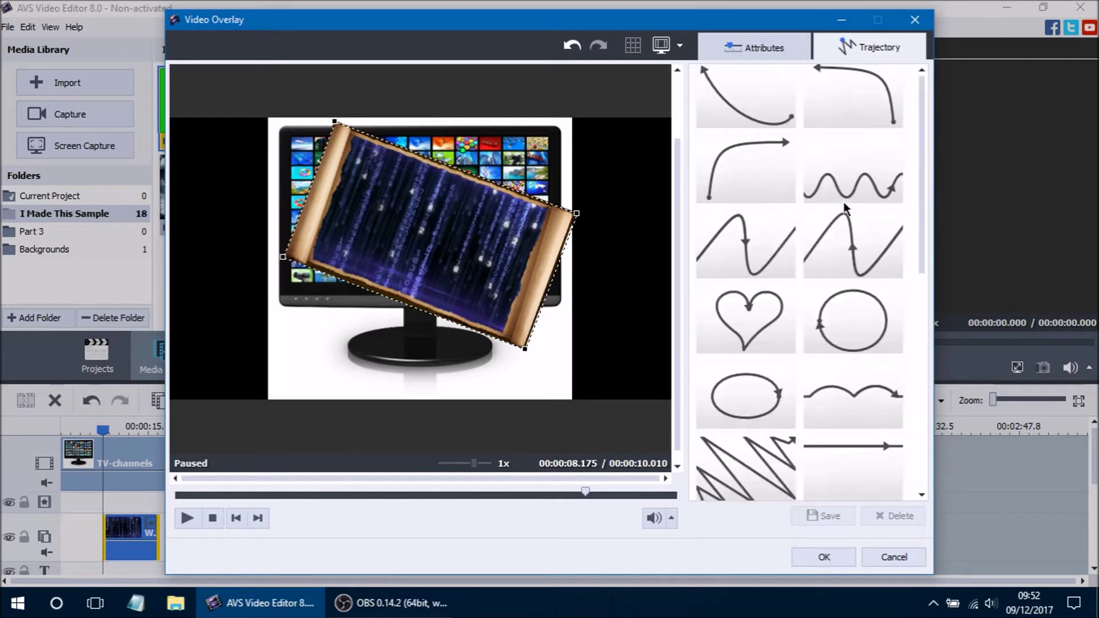
{"action": "left_click_drag", "start_coordinate": [881, 138], "coordinate": [470, 241]}
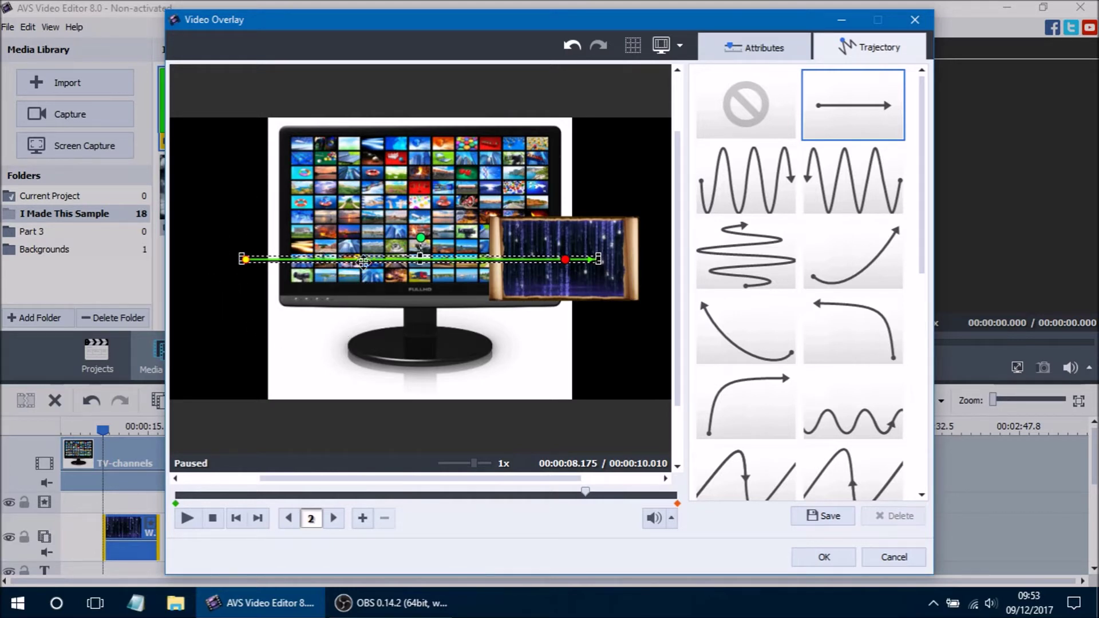
Step: Try the right-to-left wave trajectory on the overlay and preview it at 00:00:00.225
{"action": "left_click", "coordinate": [839, 187]}
{"action": "left_click_drag", "start_coordinate": [863, 194], "coordinate": [616, 256]}
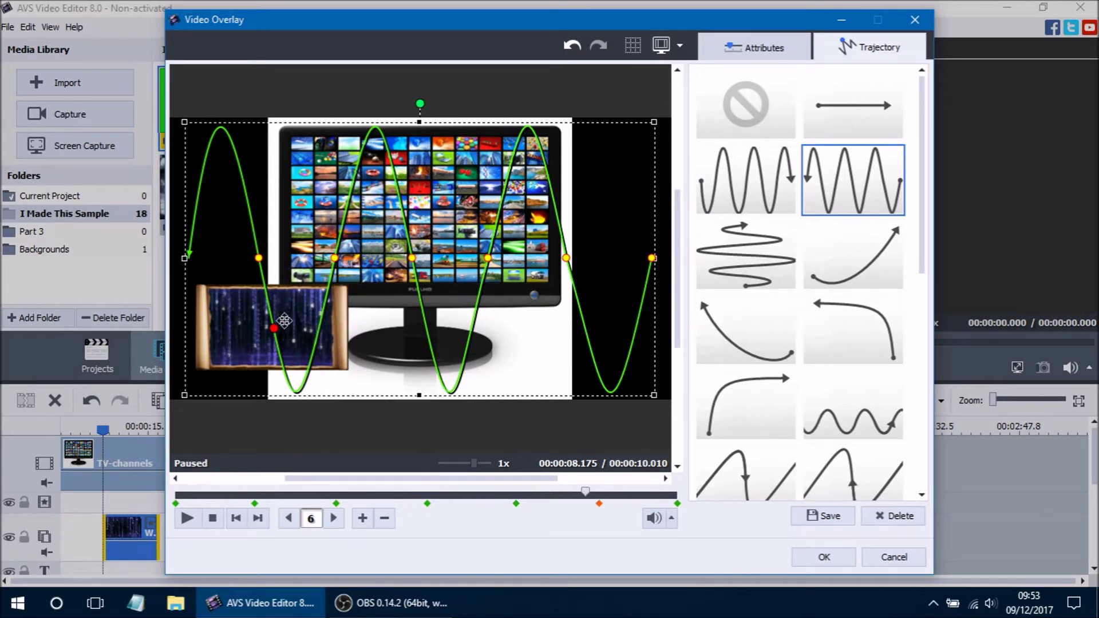
{"action": "left_click_drag", "start_coordinate": [585, 493], "coordinate": [189, 494]}
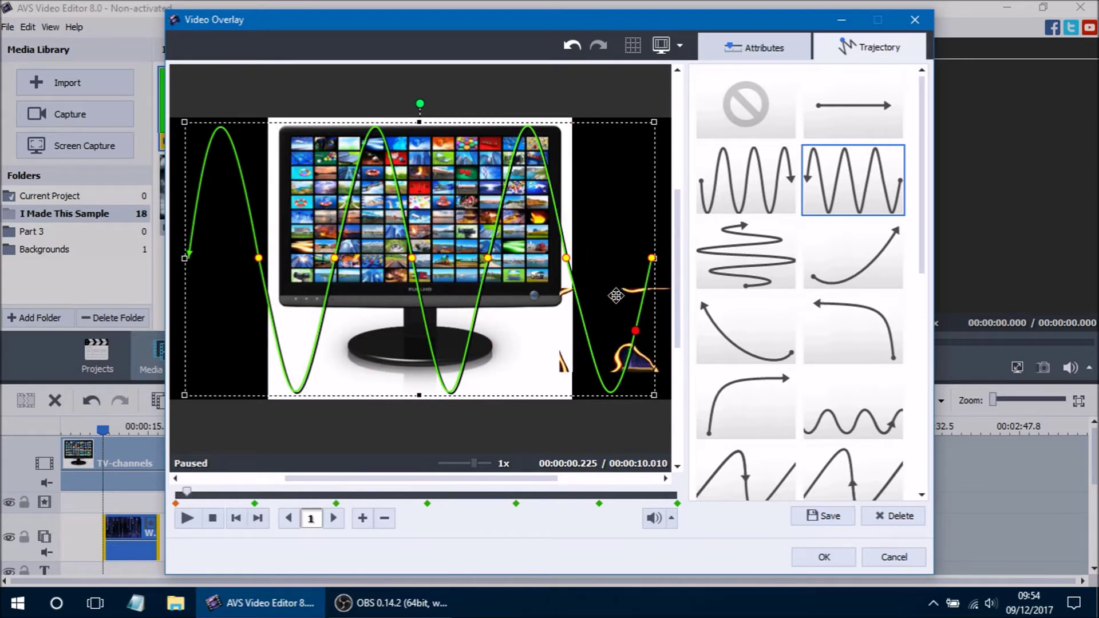
Step: Undo the last trajectory edit and shift the wave path's second key point on the timeline to just before the third
{"action": "key", "text": "ctrl+z"}
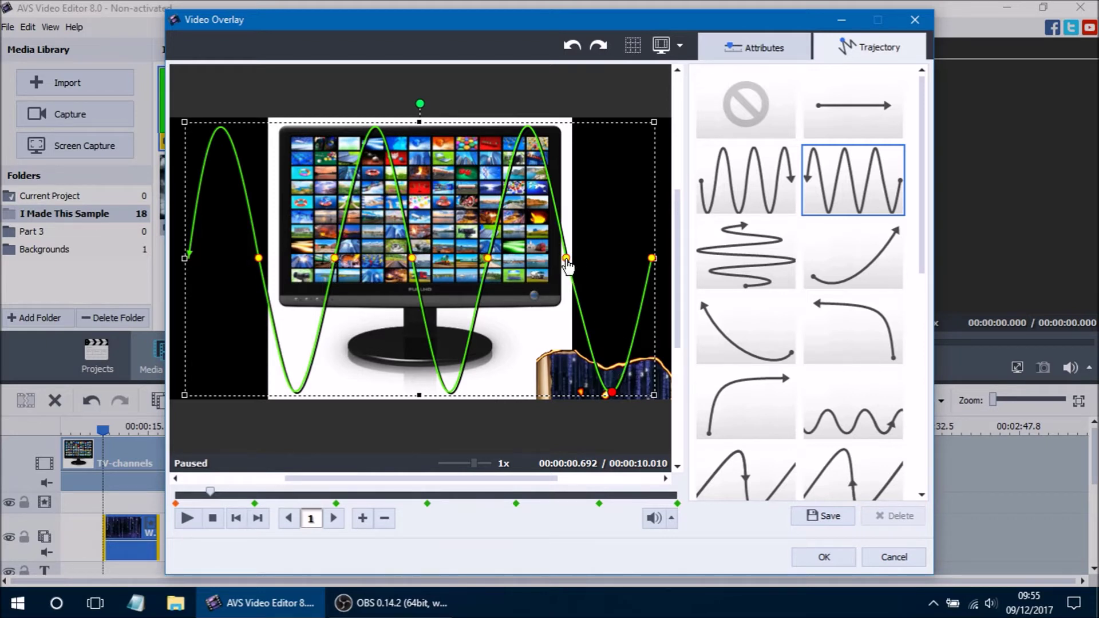
{"action": "left_click", "coordinate": [253, 502]}
{"action": "left_click", "coordinate": [302, 504]}
{"action": "left_click_drag", "start_coordinate": [312, 505], "coordinate": [312, 504]}
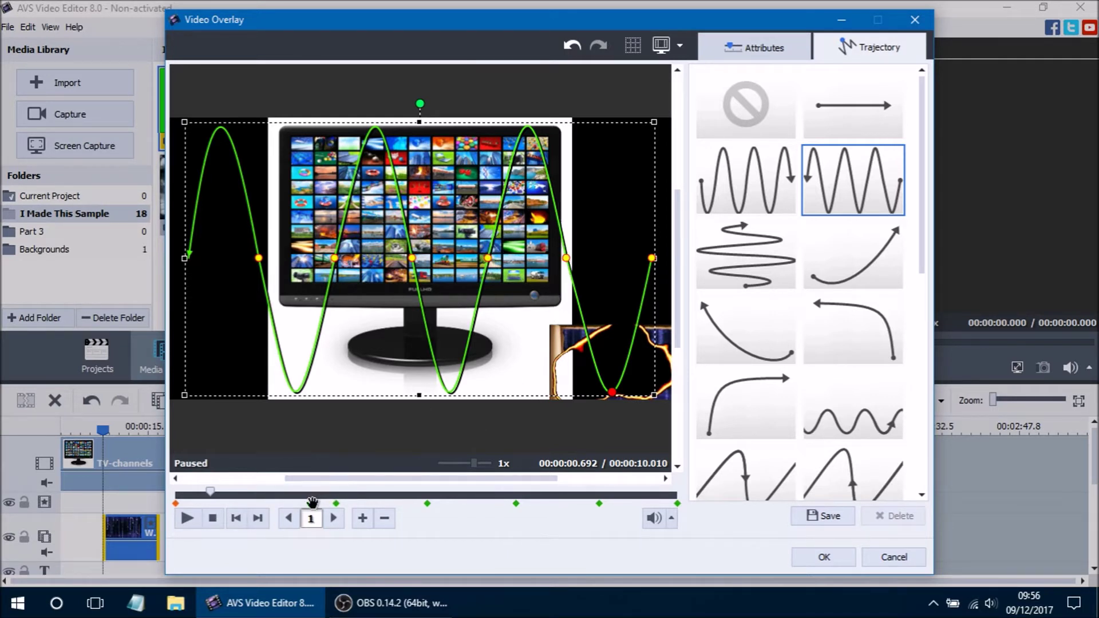
{"action": "mouse_move", "coordinate": [210, 492]}
{"action": "left_mouse_down"}
{"action": "mouse_move", "coordinate": [170, 496]}
{"action": "mouse_move", "coordinate": [354, 508]}
{"action": "mouse_move", "coordinate": [312, 503]}
{"action": "left_mouse_up"}
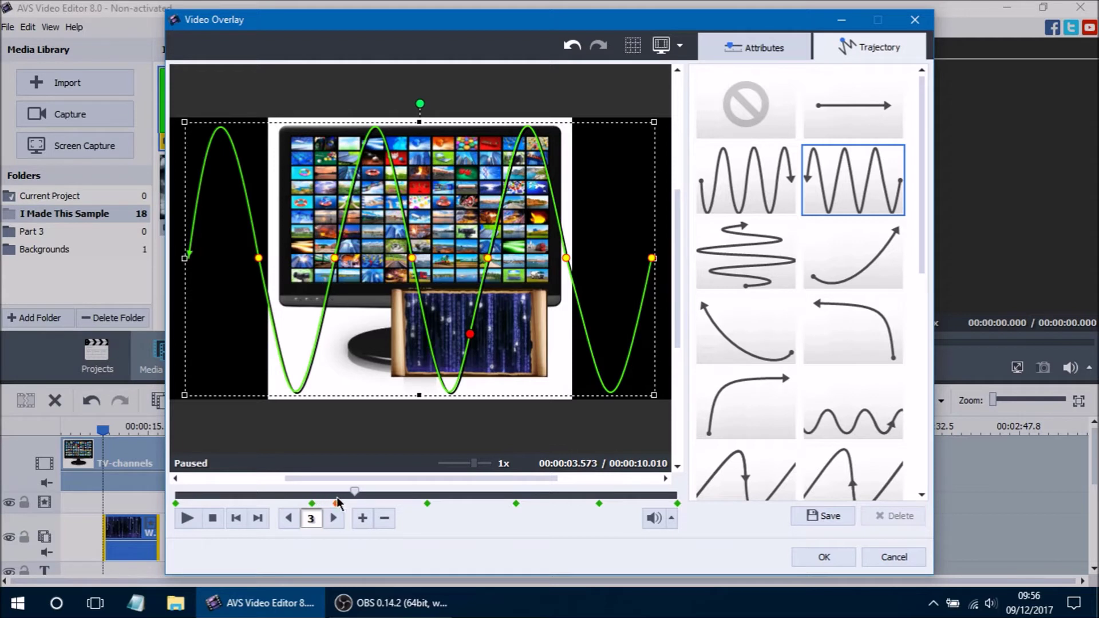
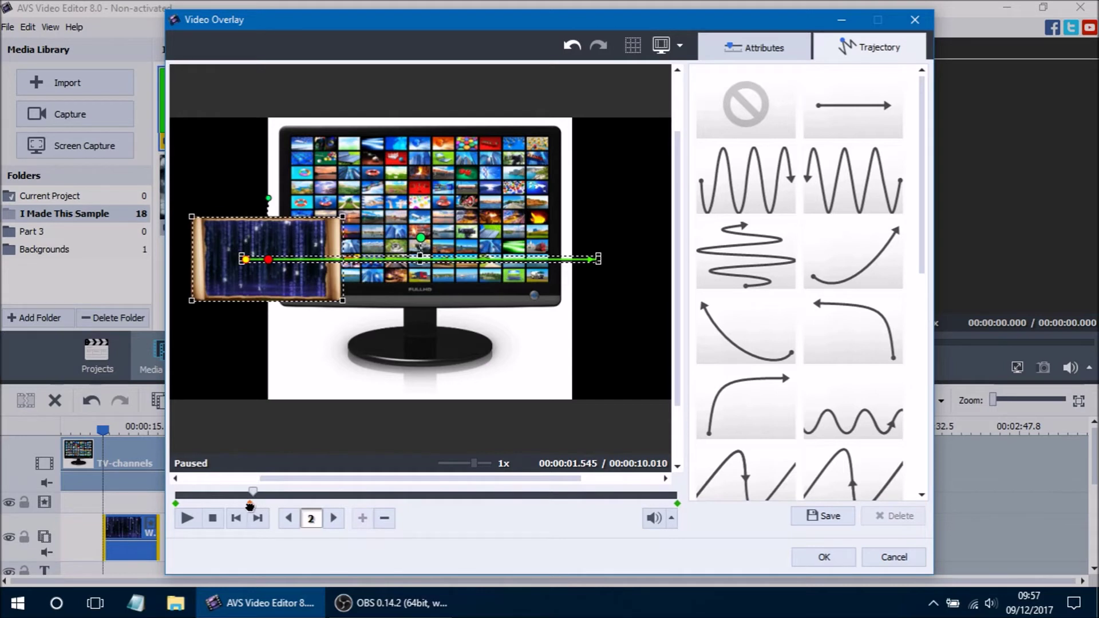
Step: Compare the first two key points of the straight trajectory and preview the overlay's movement between them
{"action": "left_click", "coordinate": [177, 495]}
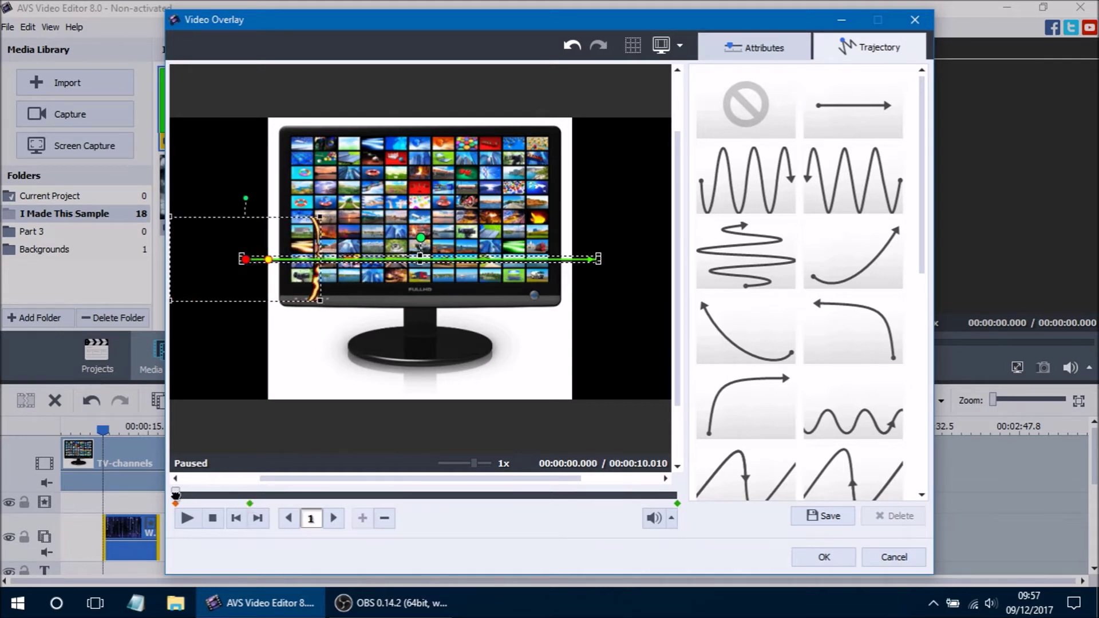
{"action": "left_click", "coordinate": [250, 503]}
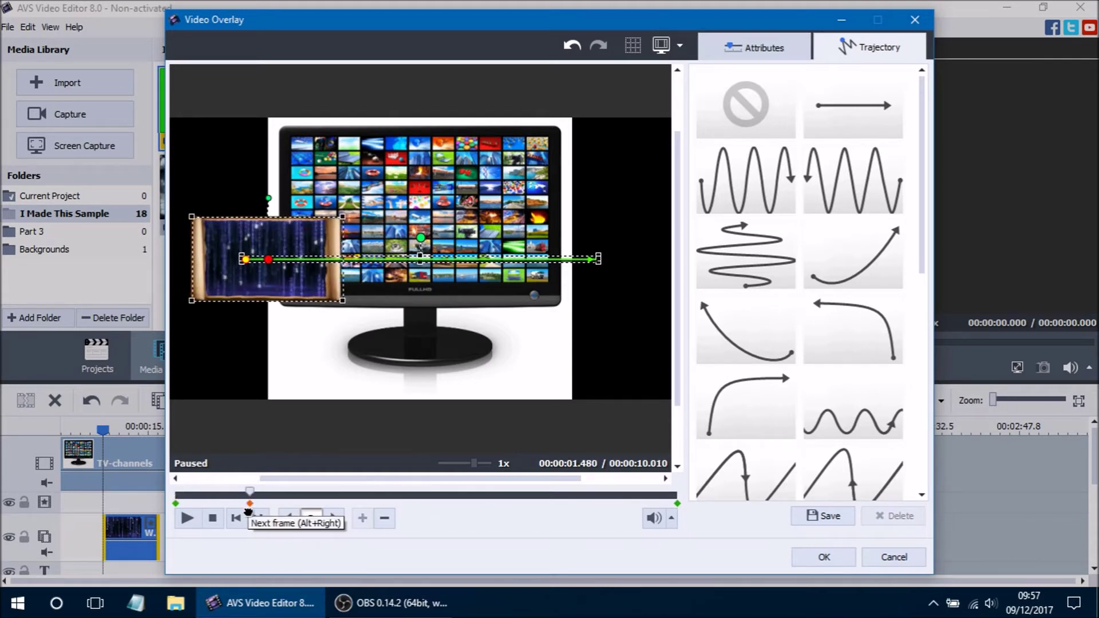
{"action": "left_click", "coordinate": [175, 504]}
{"action": "left_click", "coordinate": [250, 503]}
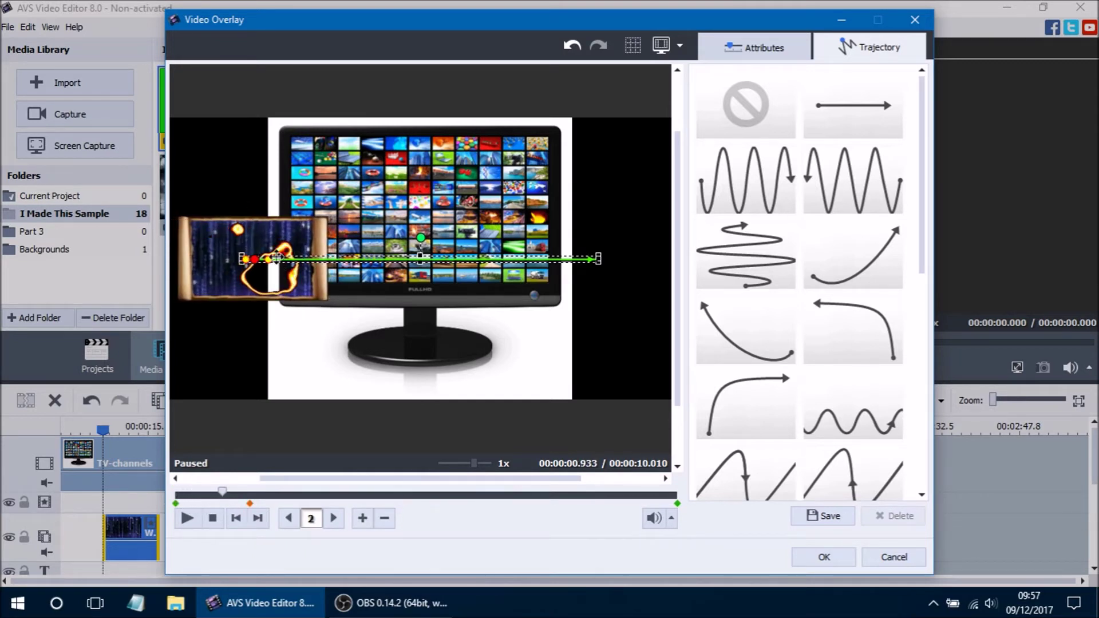
{"action": "left_click_drag", "start_coordinate": [177, 495], "coordinate": [230, 494]}
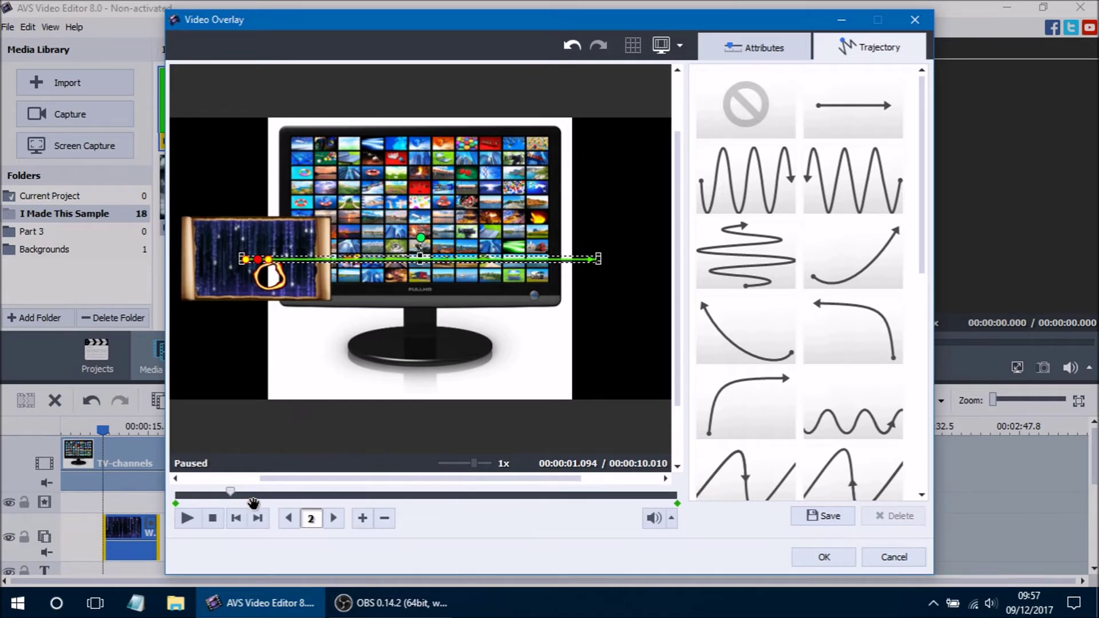
{"action": "left_click_drag", "start_coordinate": [231, 495], "coordinate": [249, 496]}
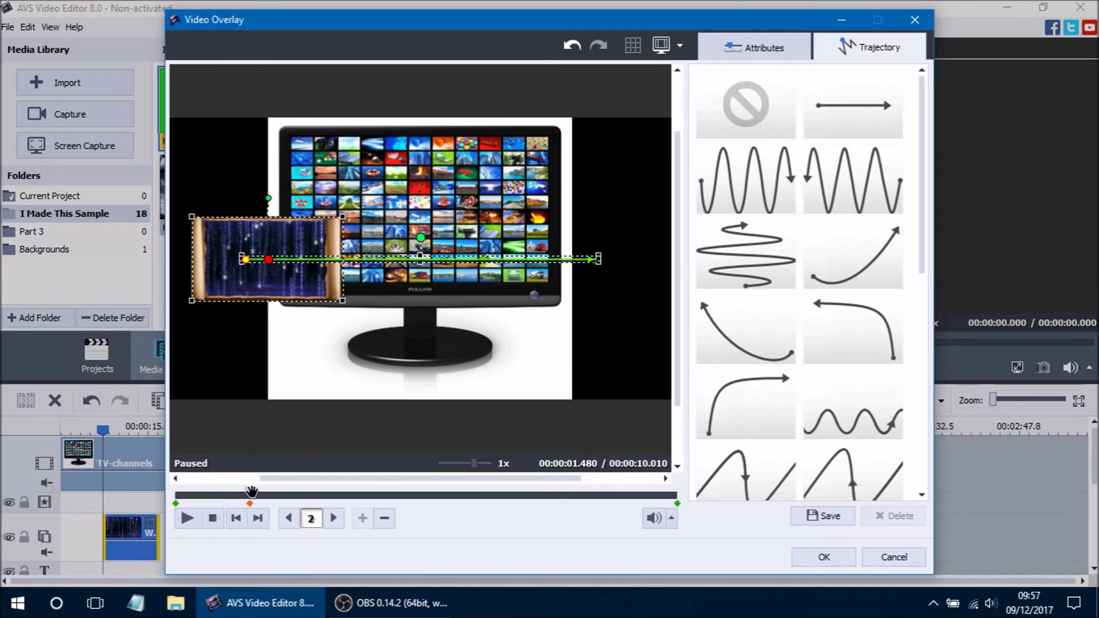
{"action": "left_click_drag", "start_coordinate": [252, 491], "coordinate": [235, 493]}
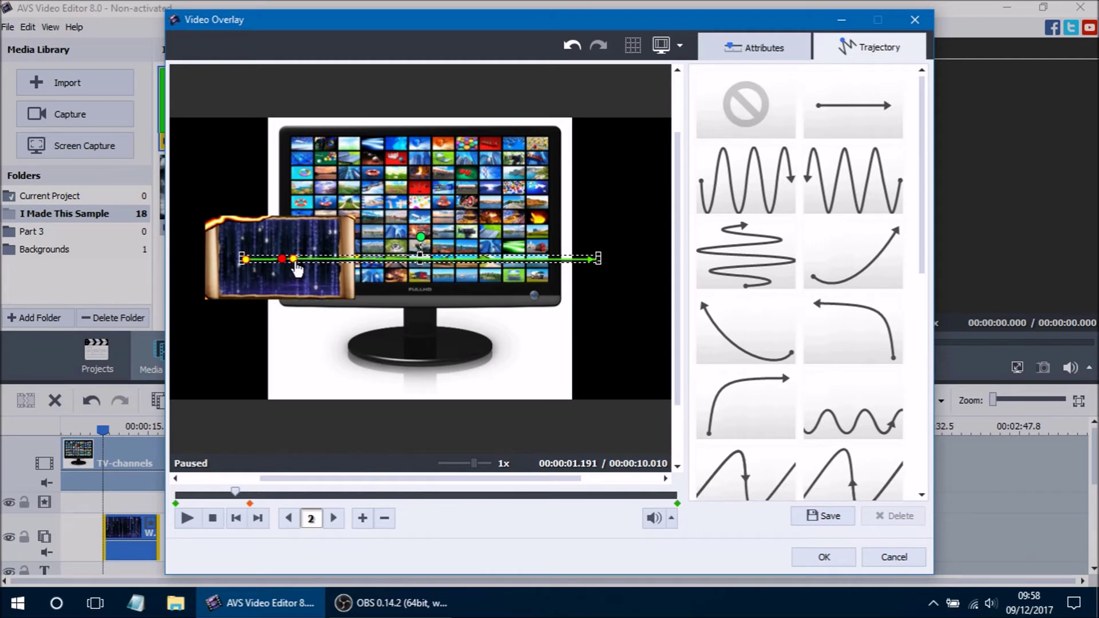
Step: Move the straight trajectory's second key point up to the monitor's top centre and preview the path through 00:00:03.074
{"action": "left_click_drag", "start_coordinate": [294, 261], "coordinate": [422, 135]}
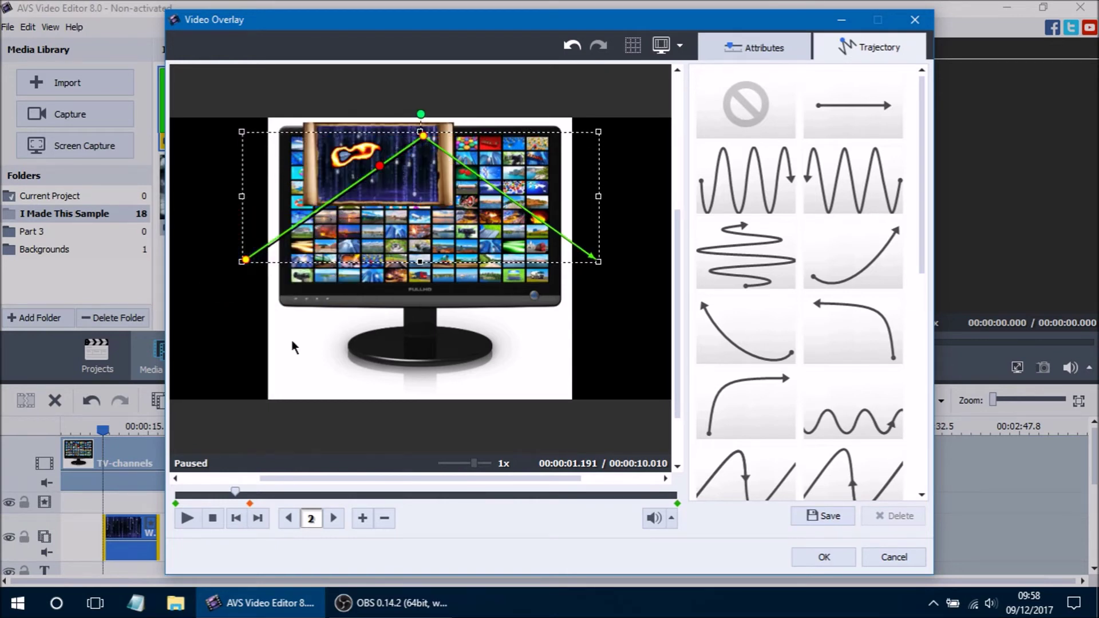
{"action": "left_click_drag", "start_coordinate": [245, 491], "coordinate": [166, 501]}
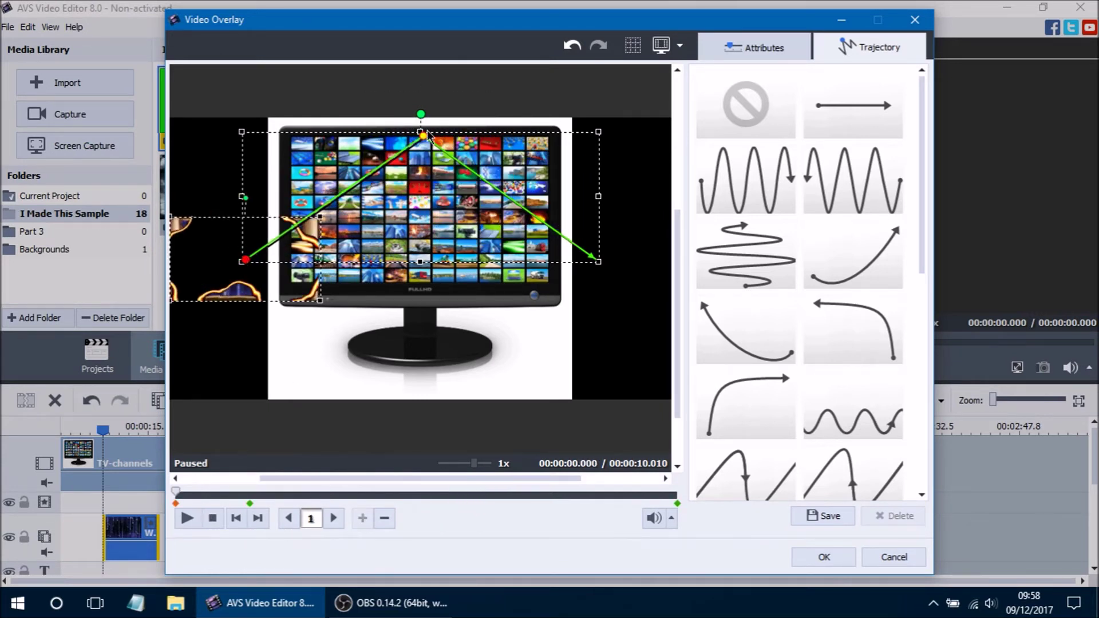
{"action": "left_click", "coordinate": [251, 504]}
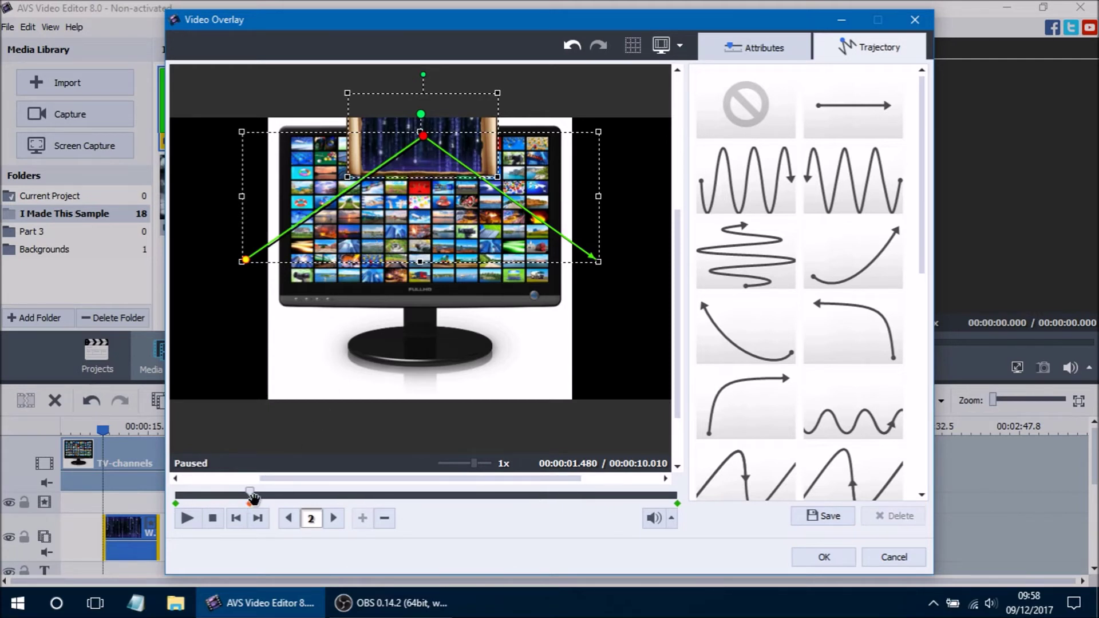
{"action": "left_click_drag", "start_coordinate": [248, 491], "coordinate": [337, 506]}
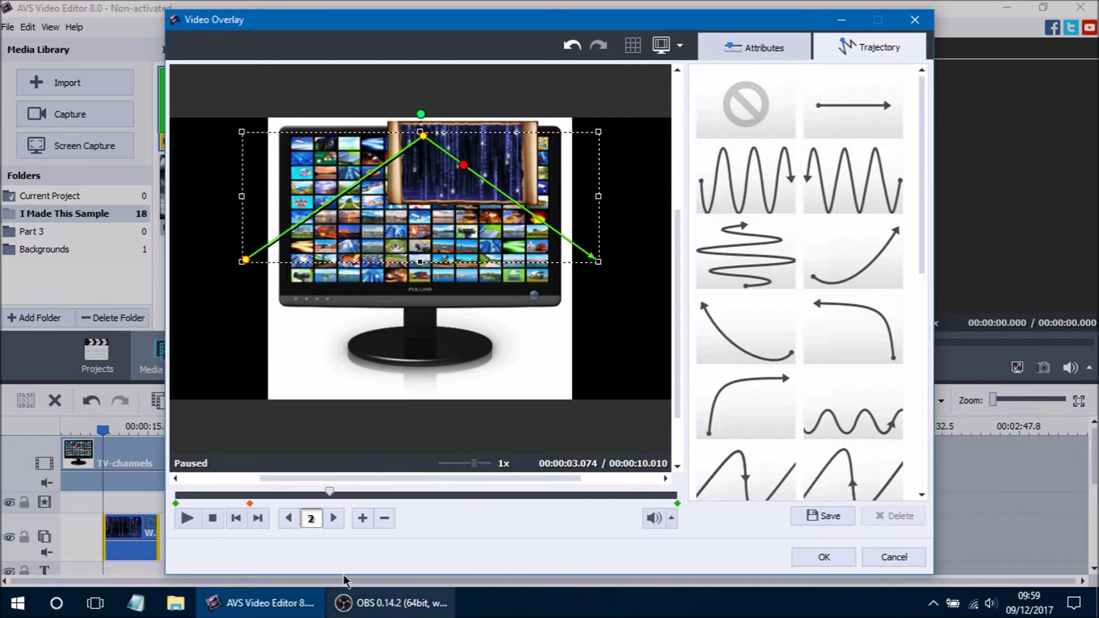
Step: Step through the trajectory's key points and delete the second one at the monitor's top centre
{"action": "left_click", "coordinate": [336, 518]}
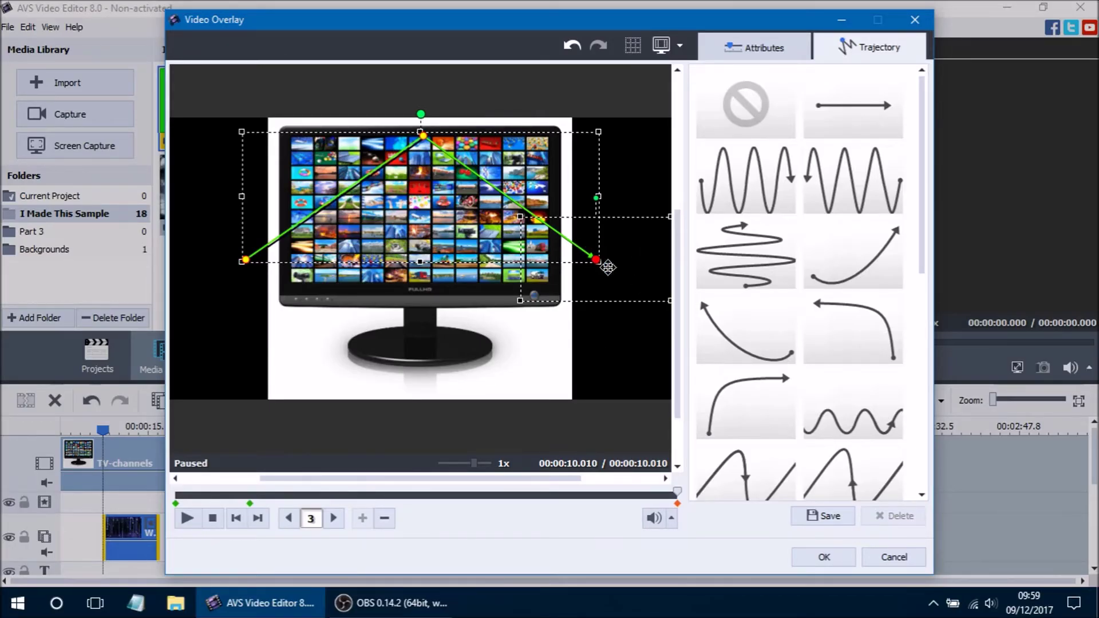
{"action": "left_click", "coordinate": [289, 518]}
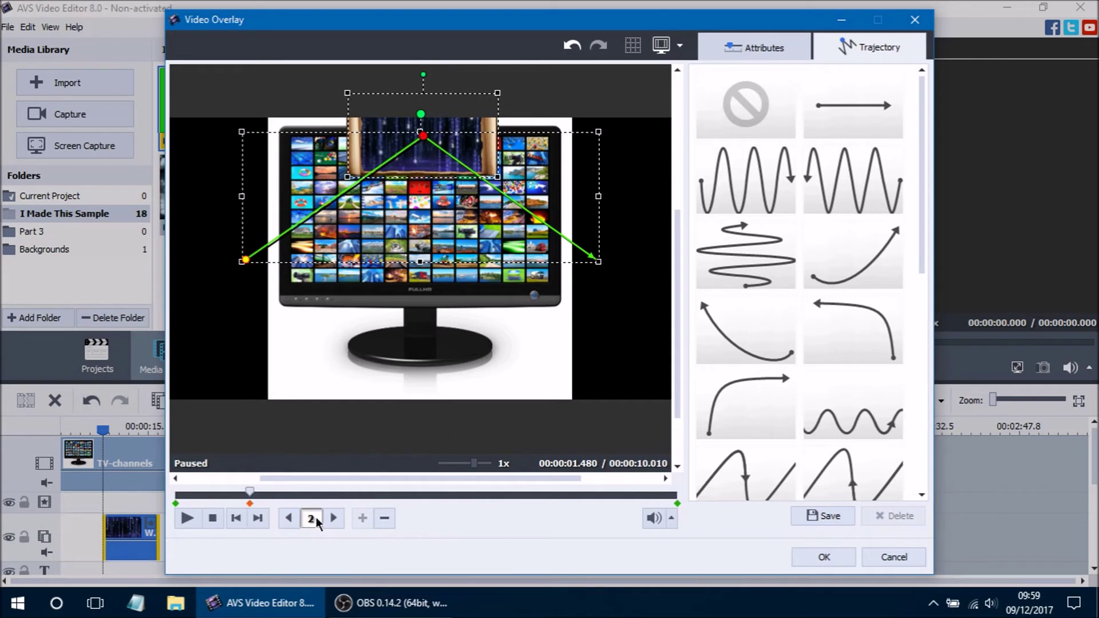
{"action": "left_click", "coordinate": [289, 518]}
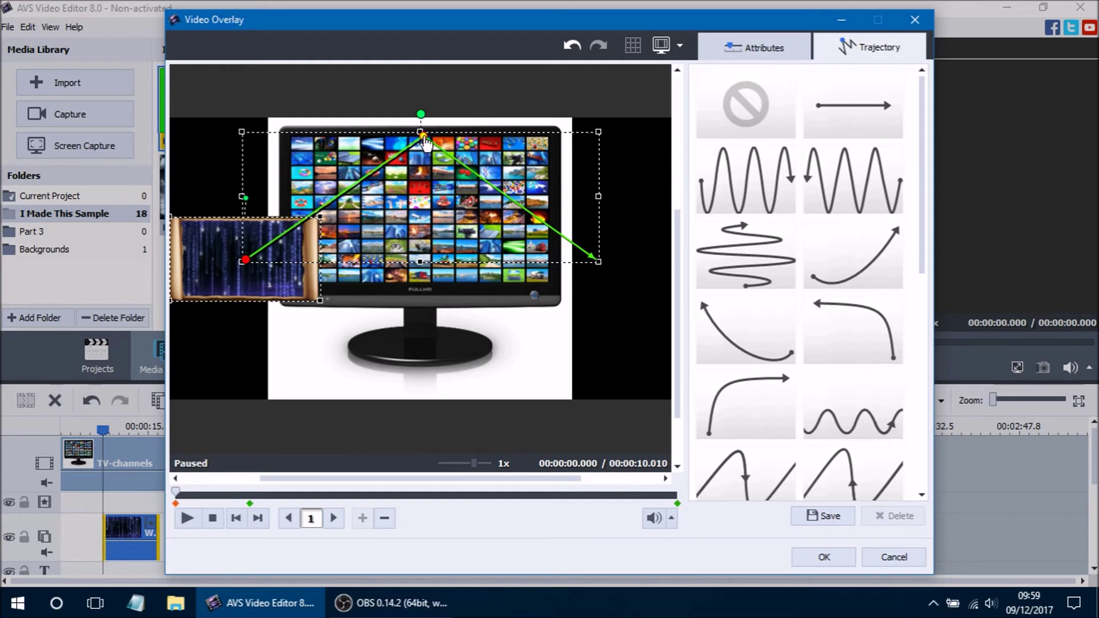
{"action": "left_click", "coordinate": [250, 499]}
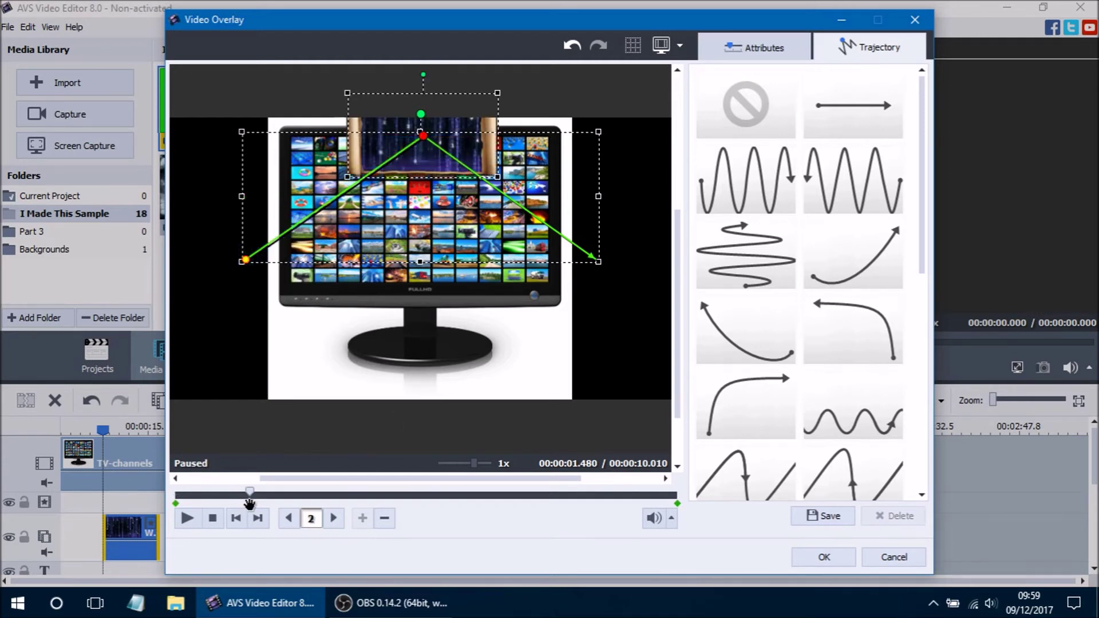
{"action": "left_click", "coordinate": [386, 517]}
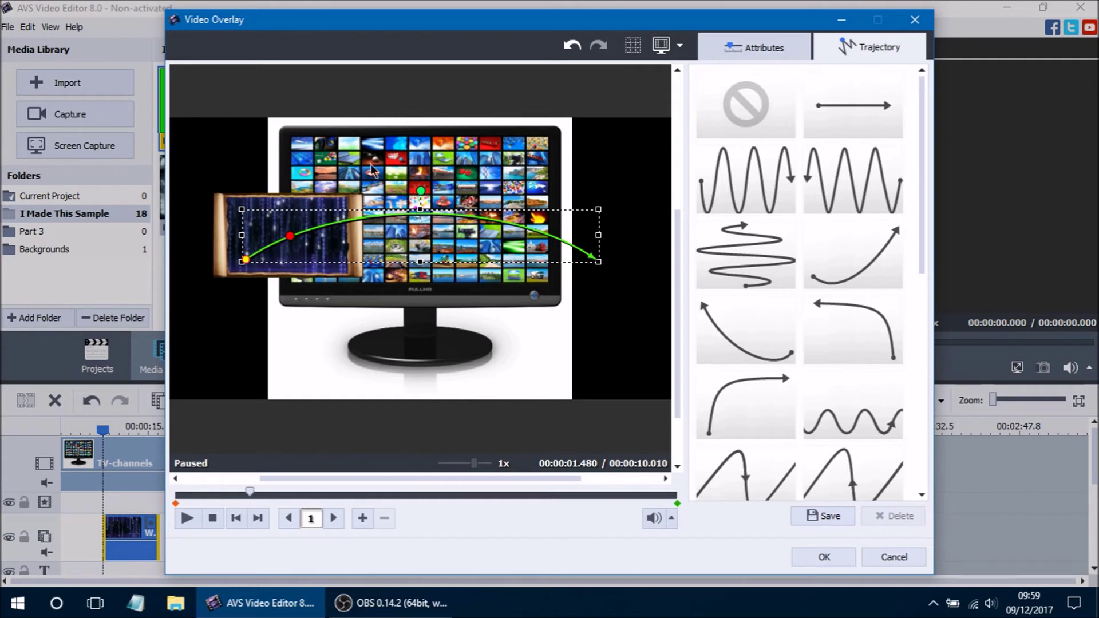
Step: Pull the curved trajectory down into a straight horizontal line and show the grid over the preview
{"action": "left_click_drag", "start_coordinate": [422, 218], "coordinate": [422, 265]}
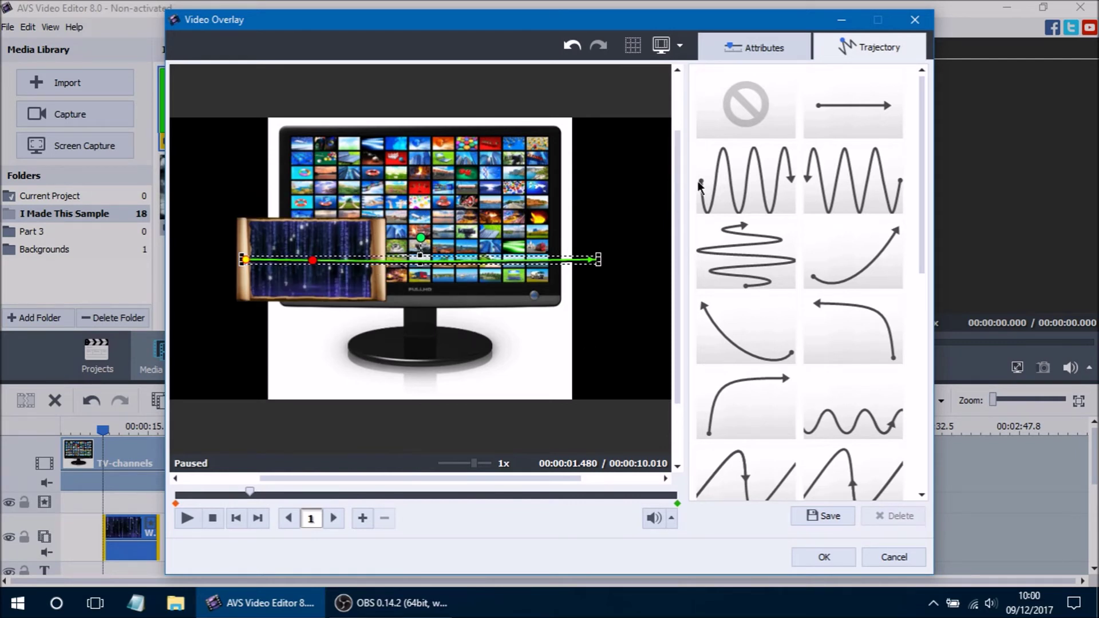
{"action": "left_click", "coordinate": [635, 46]}
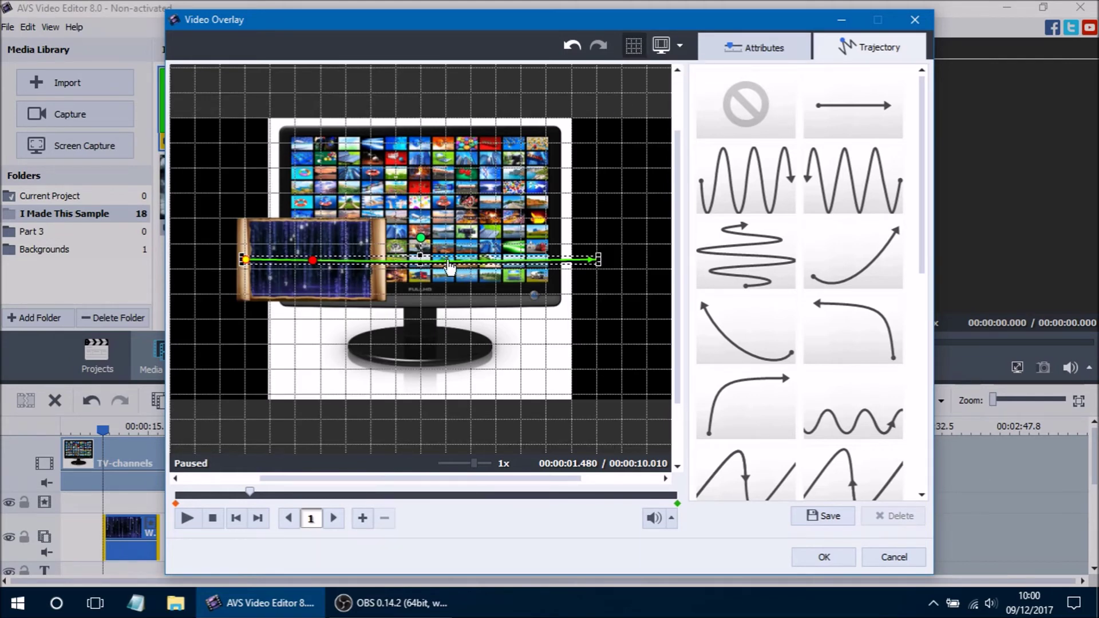
Step: Bend the horizontal trajectory down below the monitor's screen and back up, adding a key point at the dip and one on the rise
{"action": "left_click_drag", "start_coordinate": [439, 268], "coordinate": [451, 195]}
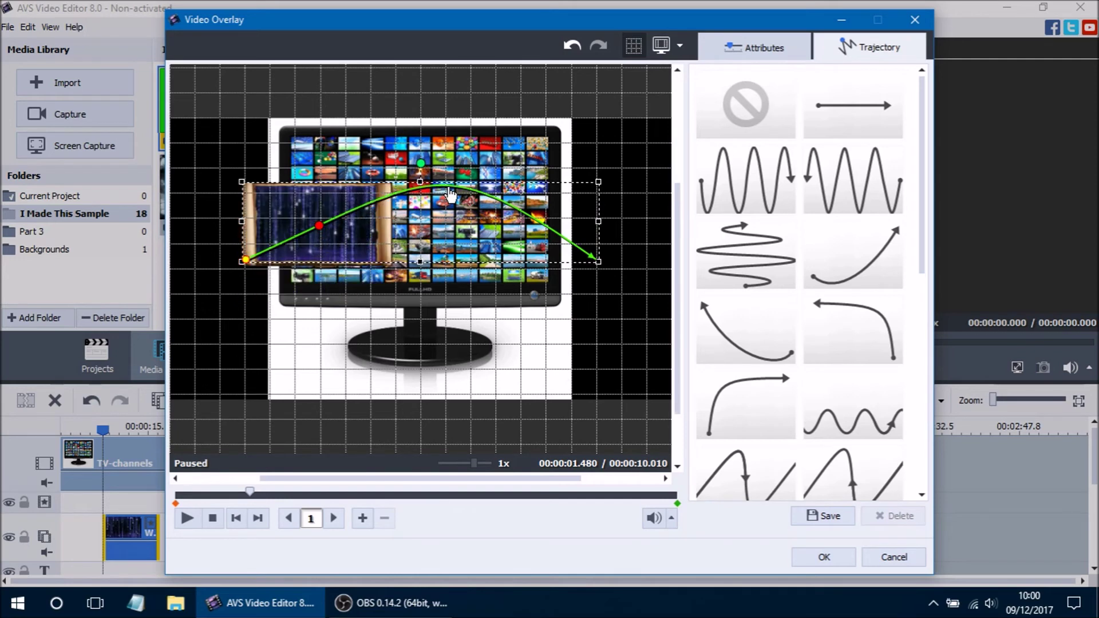
{"action": "left_click_drag", "start_coordinate": [433, 194], "coordinate": [410, 342]}
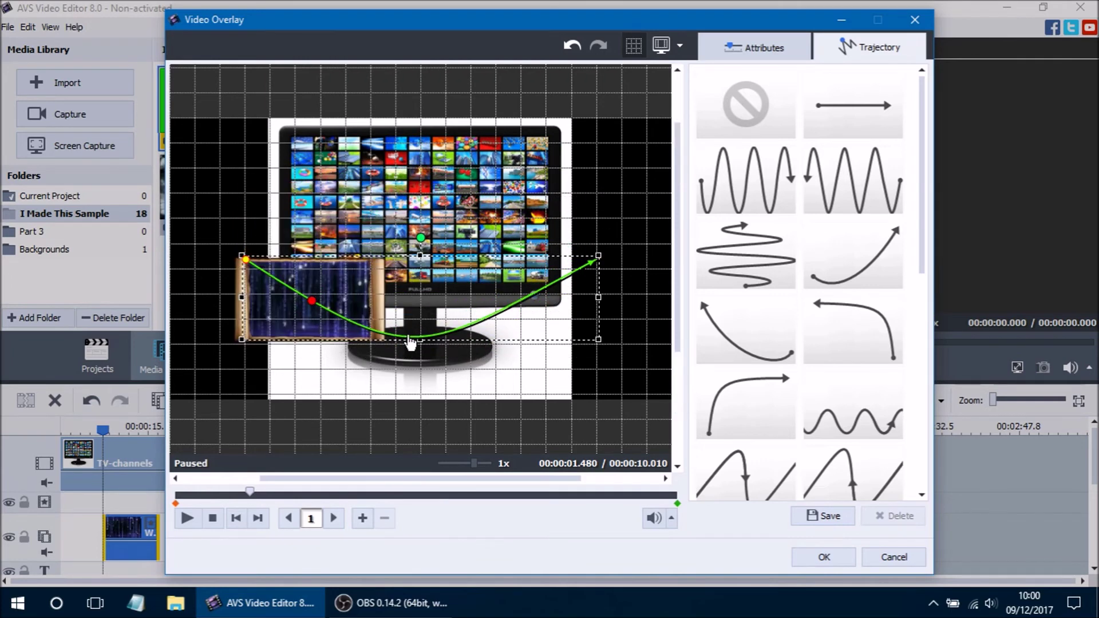
{"action": "double_click", "coordinate": [349, 322]}
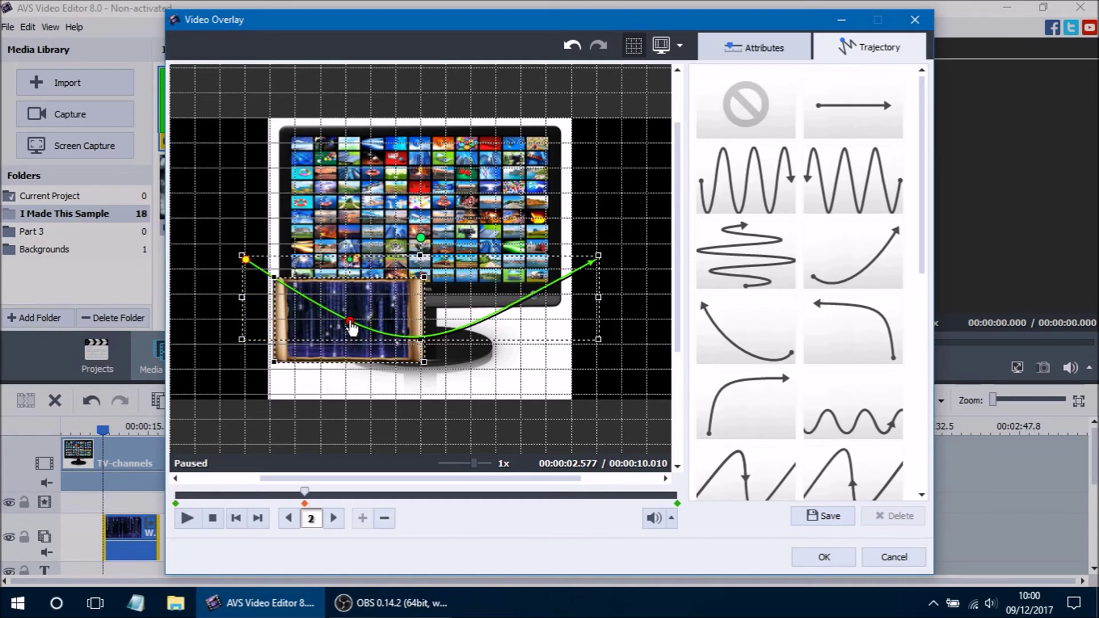
{"action": "left_click_drag", "start_coordinate": [375, 340], "coordinate": [399, 229]}
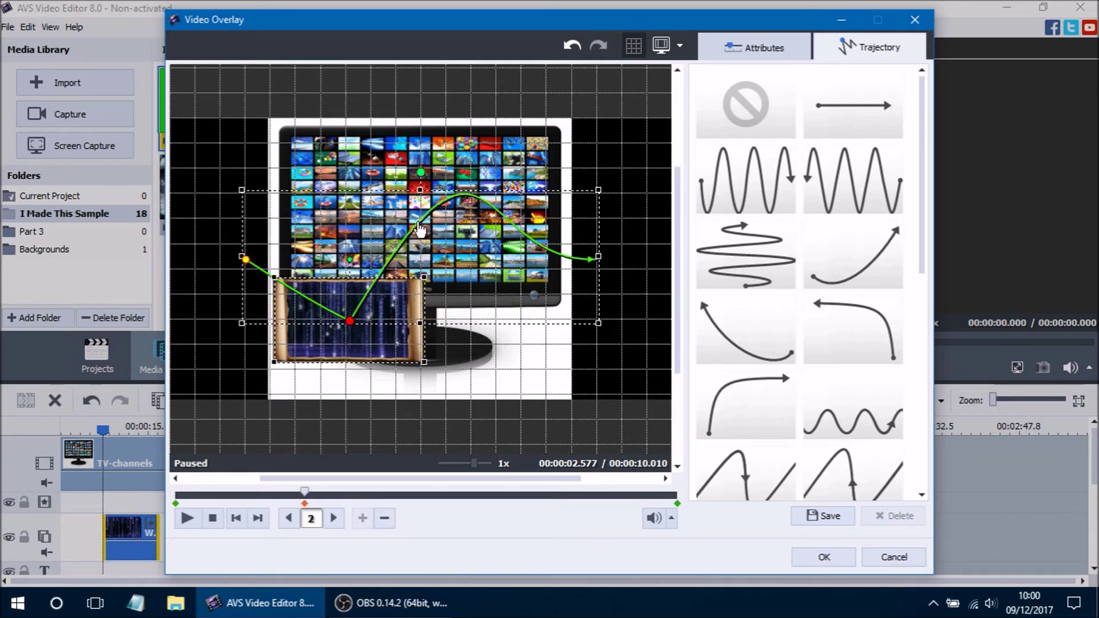
{"action": "double_click", "coordinate": [418, 224]}
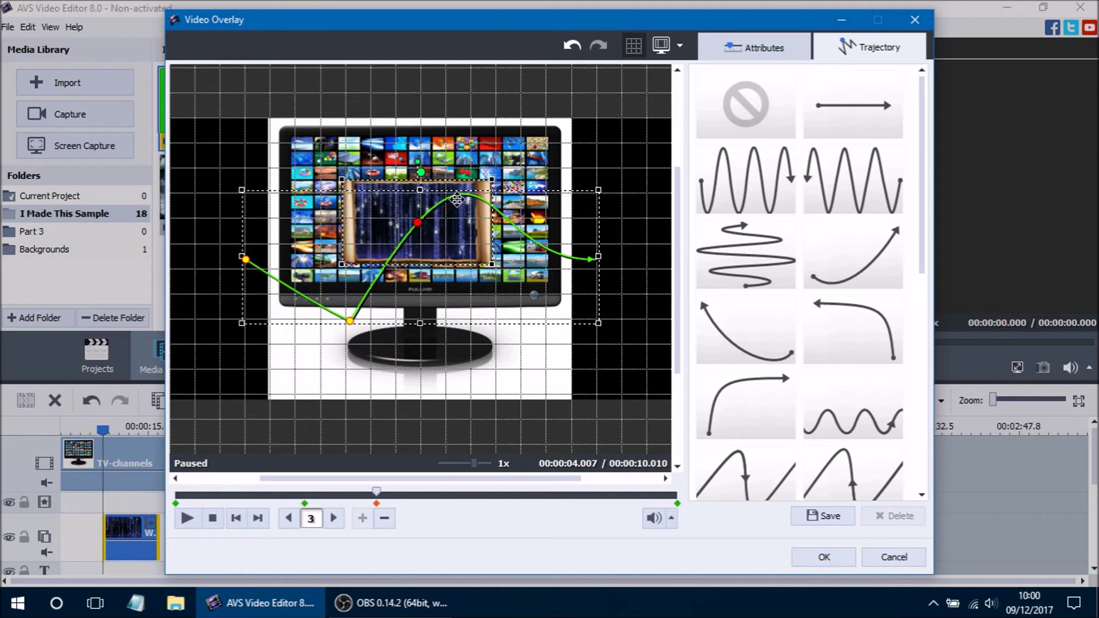
Step: Extend the zigzag trajectory with a key point at the monitor's lower edge and another in the upper right of its screen
{"action": "left_click_drag", "start_coordinate": [456, 198], "coordinate": [463, 300]}
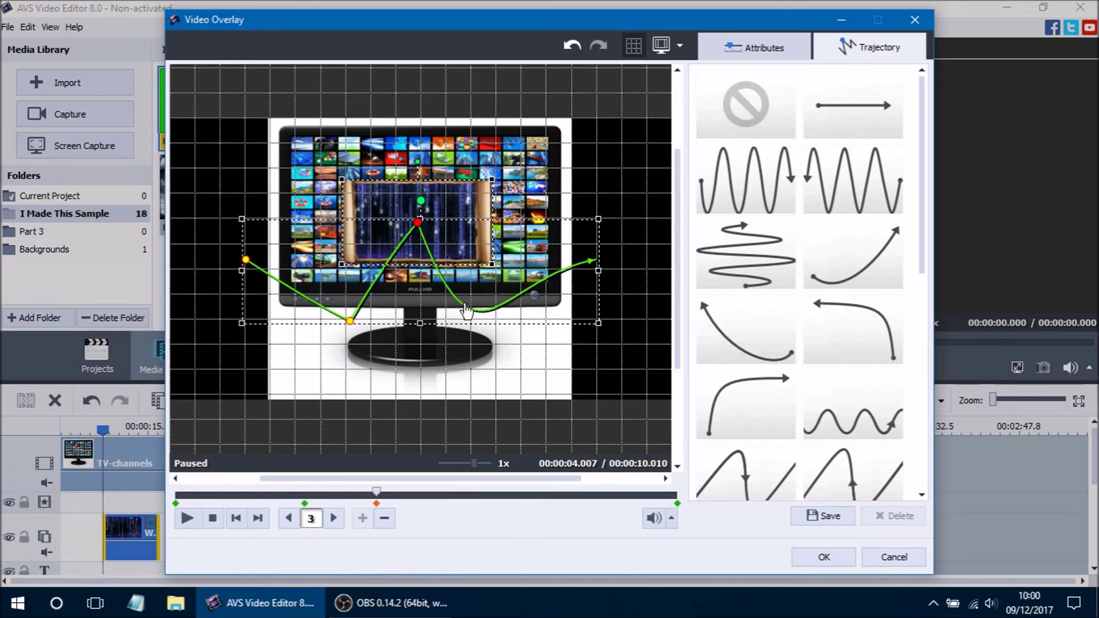
{"action": "double_click", "coordinate": [467, 309]}
{"action": "left_click_drag", "start_coordinate": [491, 312], "coordinate": [487, 200]}
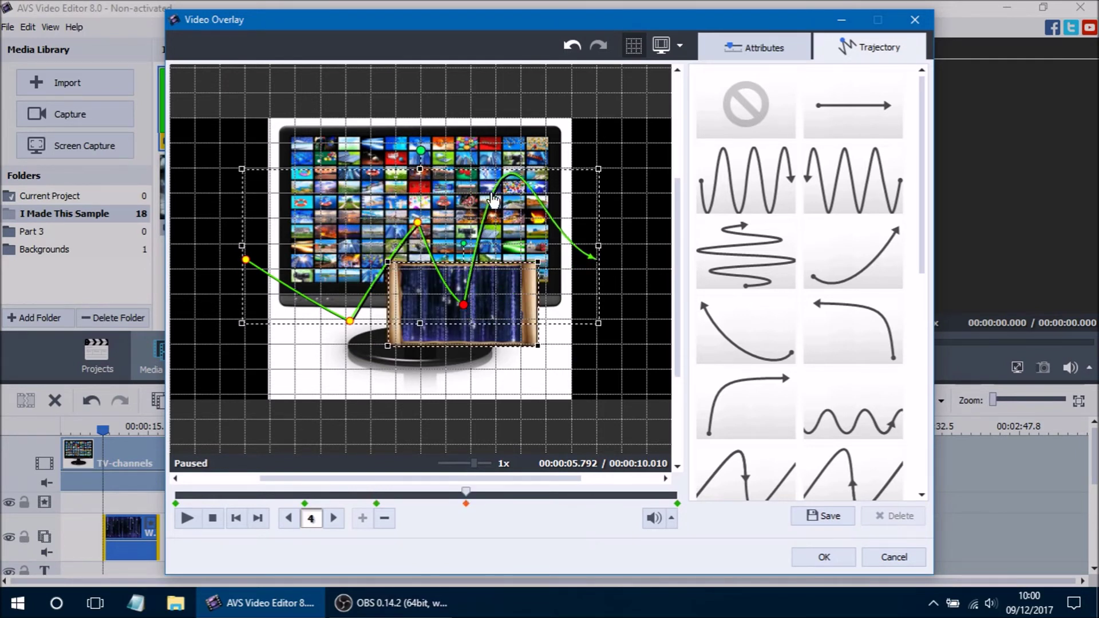
{"action": "double_click", "coordinate": [487, 222]}
{"action": "left_click_drag", "start_coordinate": [487, 222], "coordinate": [455, 212]}
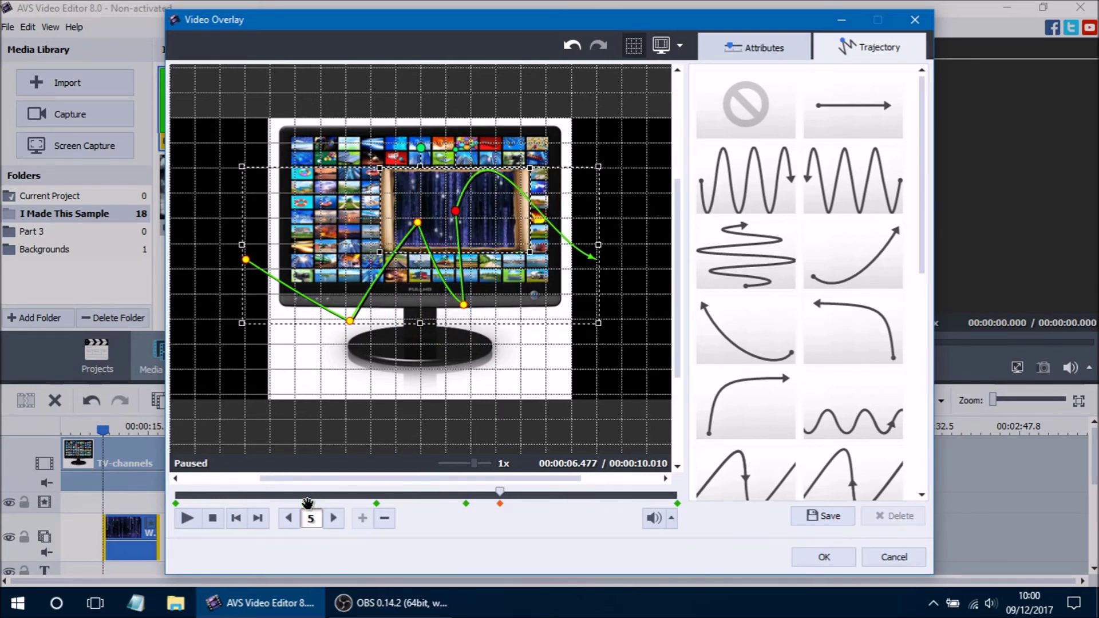
Step: Bring the trajectory's middle key points closer together in time and preview the overlay's movement without the grid
{"action": "left_click_drag", "start_coordinate": [312, 505], "coordinate": [365, 505]}
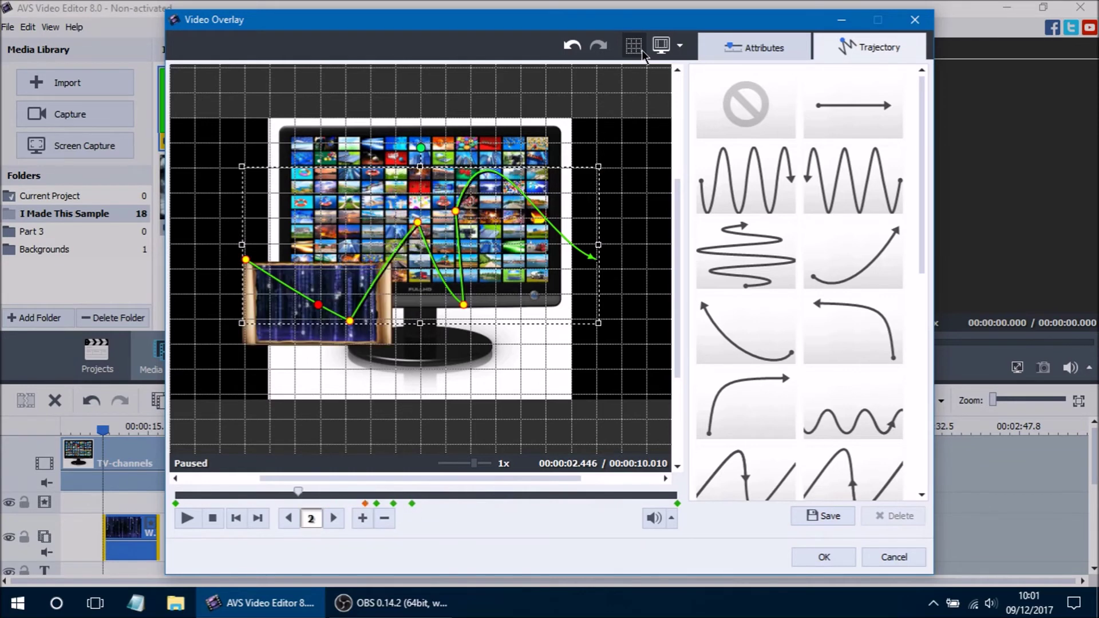
{"action": "left_click", "coordinate": [641, 50]}
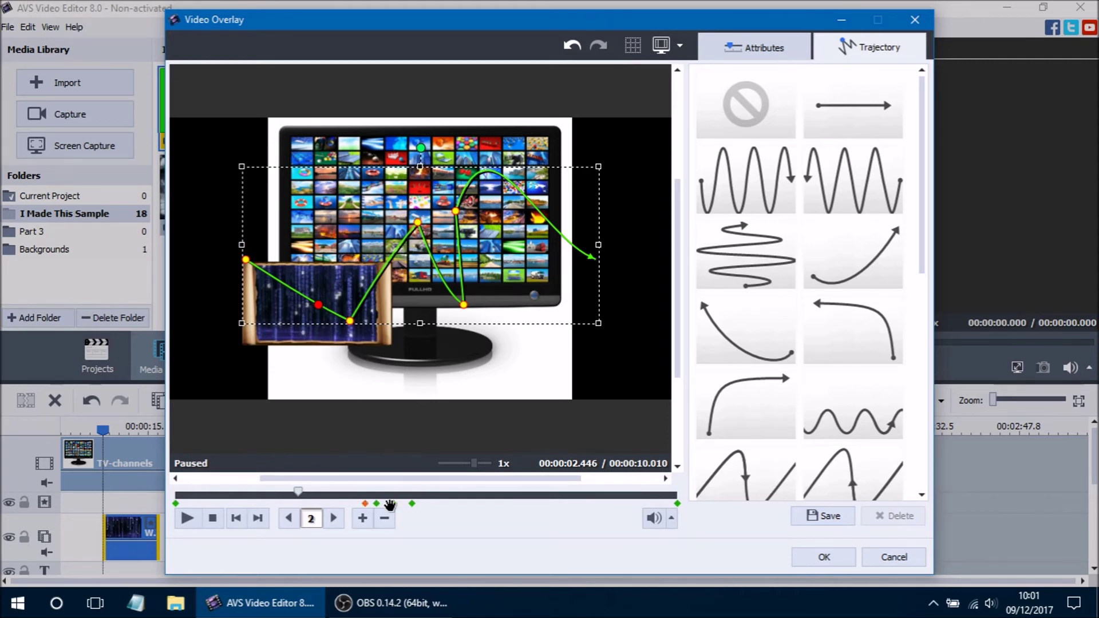
{"action": "left_click_drag", "start_coordinate": [296, 491], "coordinate": [619, 524]}
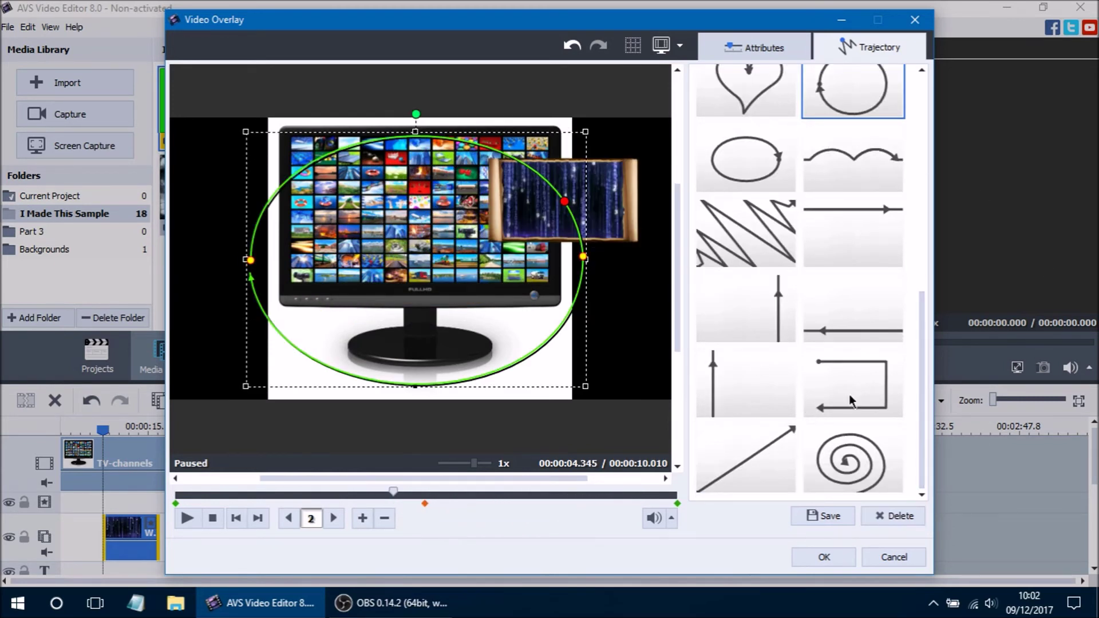
Step: Remove the overlay's circular trajectory and move the clip onto the middle of the monitor's screen
{"action": "left_click_drag", "start_coordinate": [923, 375], "coordinate": [933, 117]}
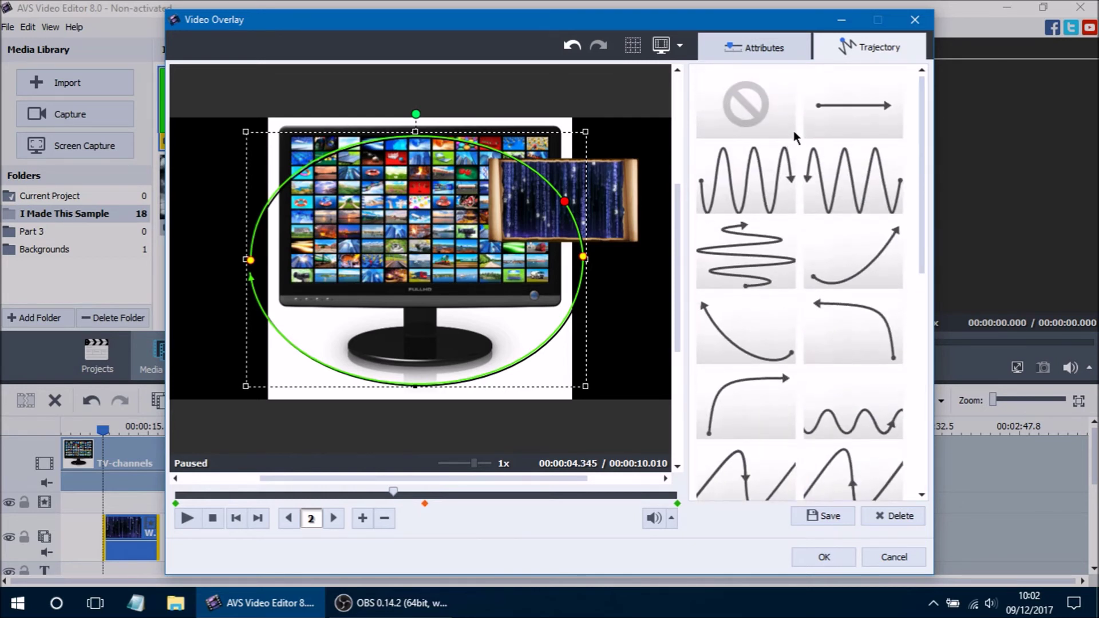
{"action": "left_click", "coordinate": [750, 115]}
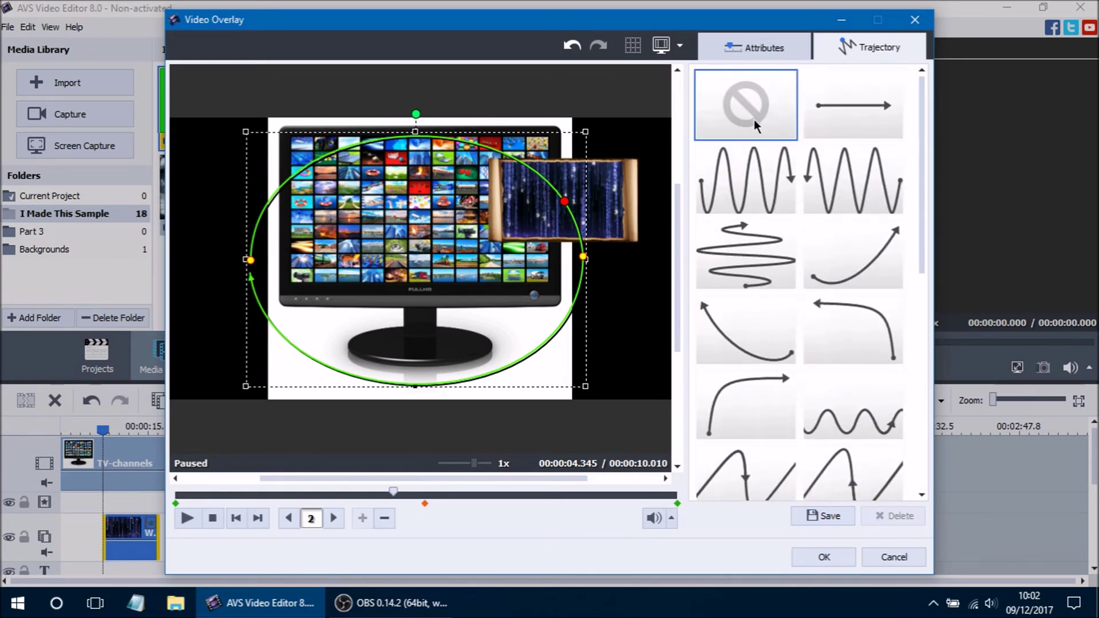
{"action": "left_click_drag", "start_coordinate": [769, 101], "coordinate": [517, 252]}
{"action": "left_click_drag", "start_coordinate": [599, 207], "coordinate": [480, 224]}
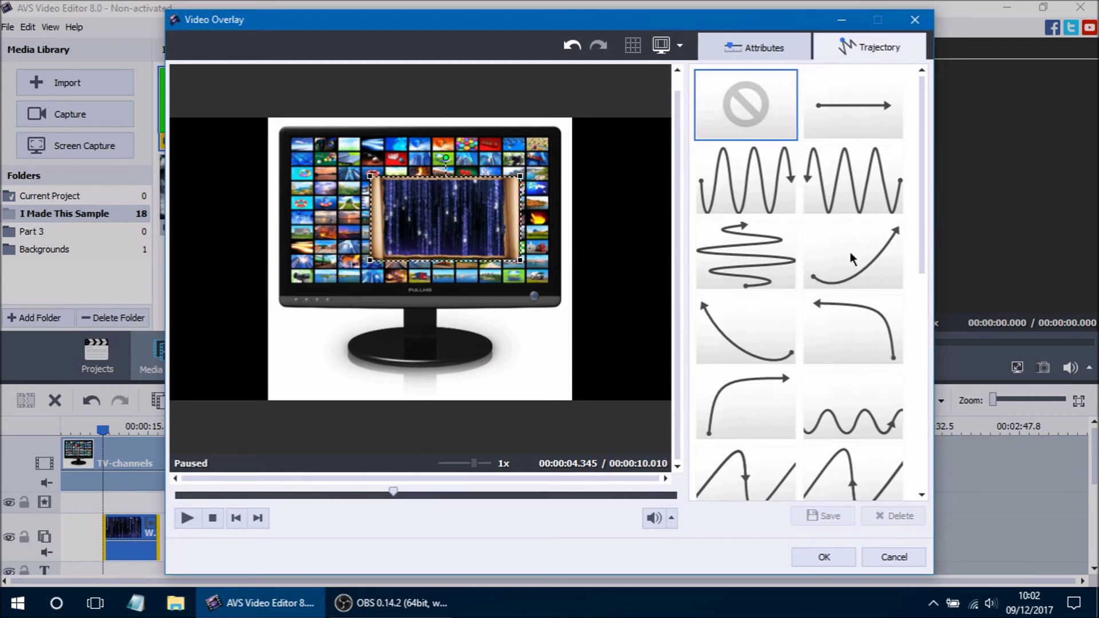
{"action": "mouse_move", "coordinate": [927, 98]}
{"action": "left_mouse_down"}
{"action": "mouse_move", "coordinate": [933, 321]}
{"action": "mouse_move", "coordinate": [933, 86]}
{"action": "left_mouse_up"}
Step: Discard the overlay edits and delete the WD0183 and GreenScreenExplosion clips from the overlay track
{"action": "left_click", "coordinate": [778, 51]}
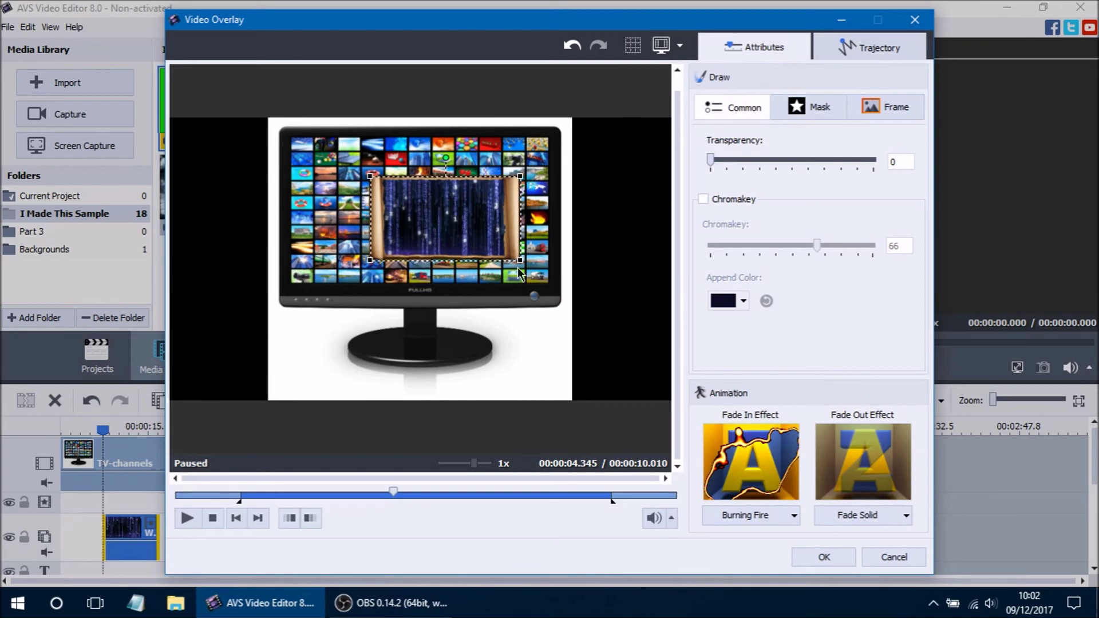
{"action": "left_click", "coordinate": [897, 558]}
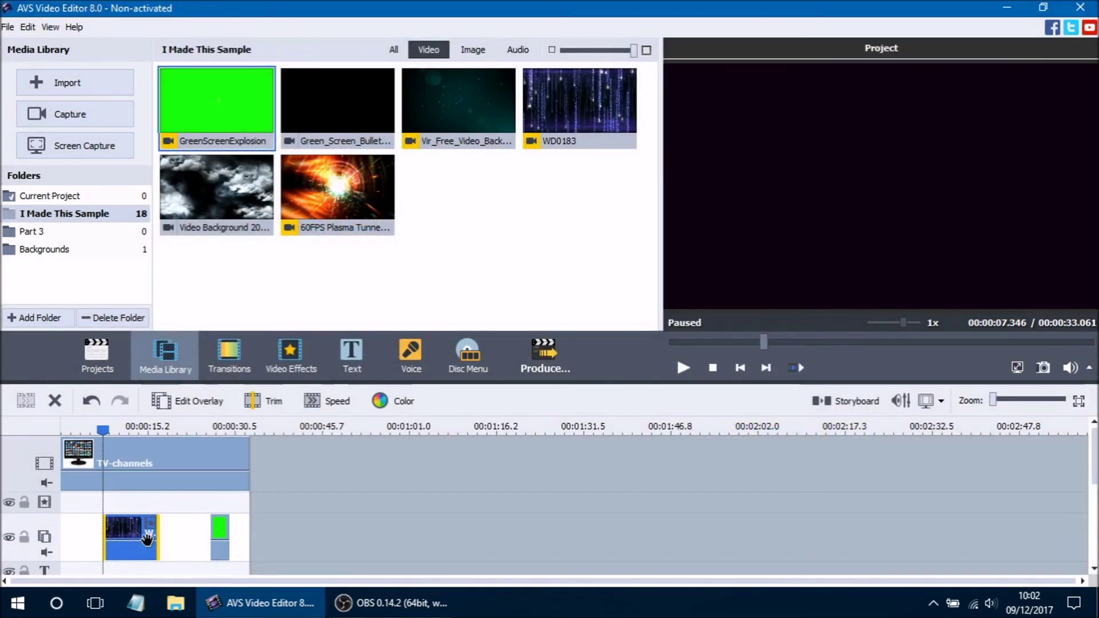
{"action": "key", "text": "Delete"}
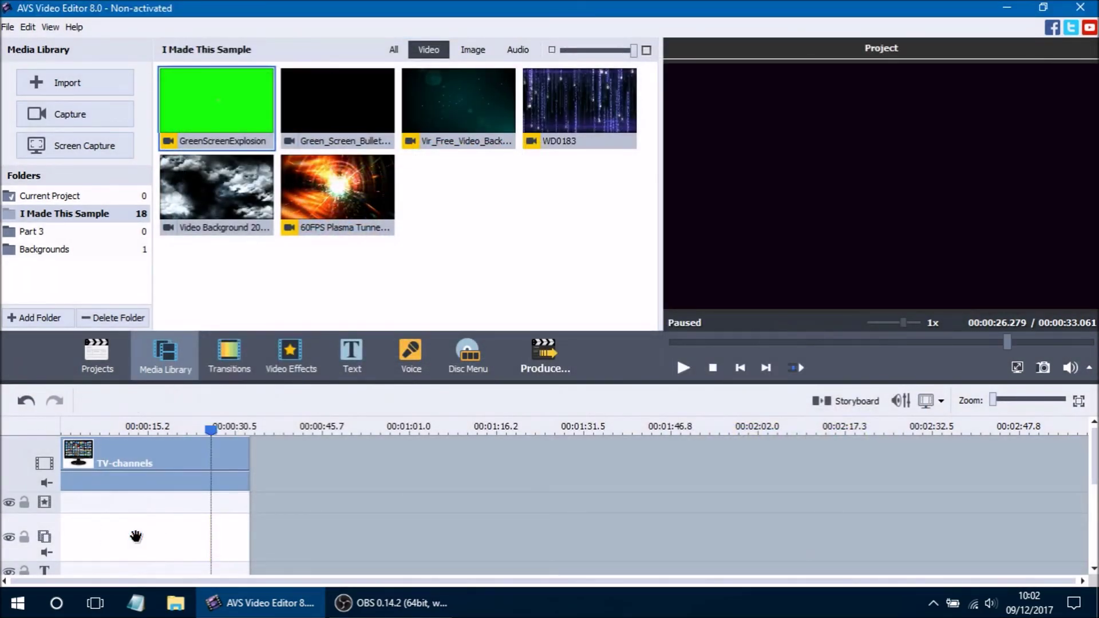
Step: Add the Green_Screen_Bullet_Holes clip to the overlay track, shorten it to about 6 seconds and open its overlay settings
{"action": "left_click", "coordinate": [358, 121]}
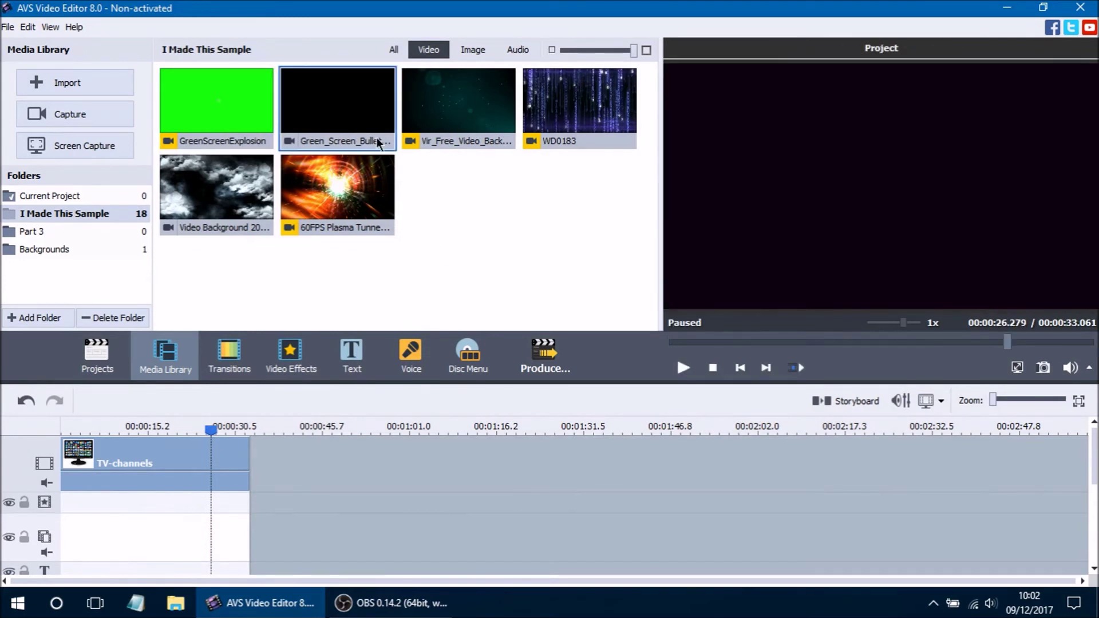
{"action": "left_click_drag", "start_coordinate": [370, 141], "coordinate": [128, 523]}
{"action": "left_click_drag", "start_coordinate": [211, 429], "coordinate": [156, 442]}
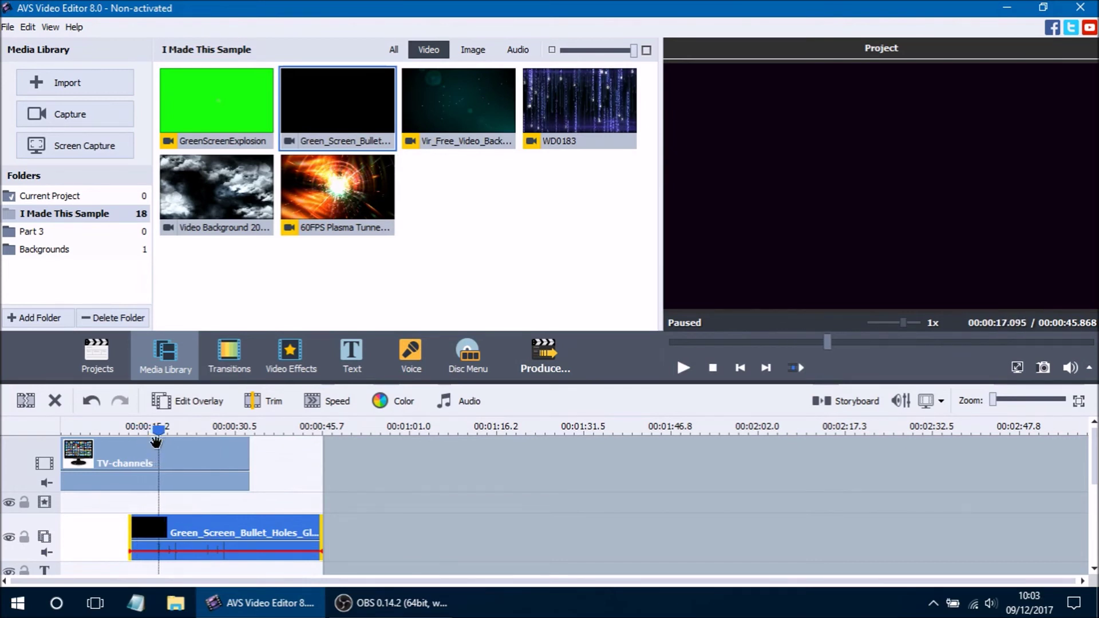
{"action": "left_click_drag", "start_coordinate": [133, 550], "coordinate": [153, 550]}
{"action": "left_click_drag", "start_coordinate": [319, 539], "coordinate": [132, 536]}
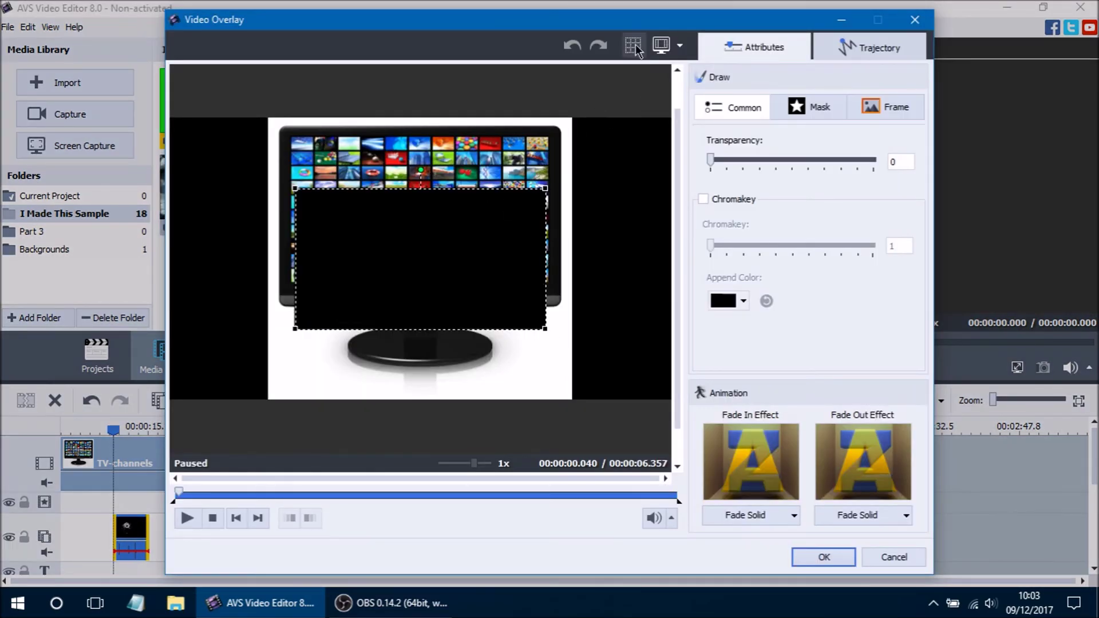
Step: Using the grid, move the bullet holes overlay onto the monitor's screen and enlarge it to cover the whole picture area
{"action": "left_click", "coordinate": [633, 45]}
{"action": "left_click_drag", "start_coordinate": [458, 257], "coordinate": [465, 220]}
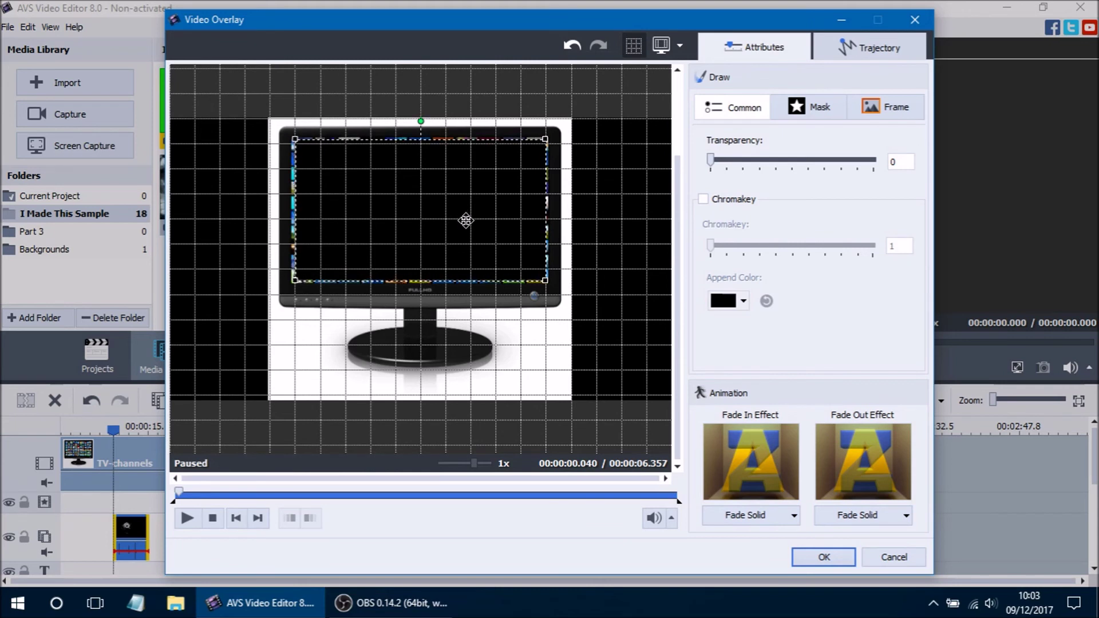
{"action": "left_click_drag", "start_coordinate": [548, 286], "coordinate": [556, 290]}
{"action": "left_click_drag", "start_coordinate": [482, 233], "coordinate": [483, 235]}
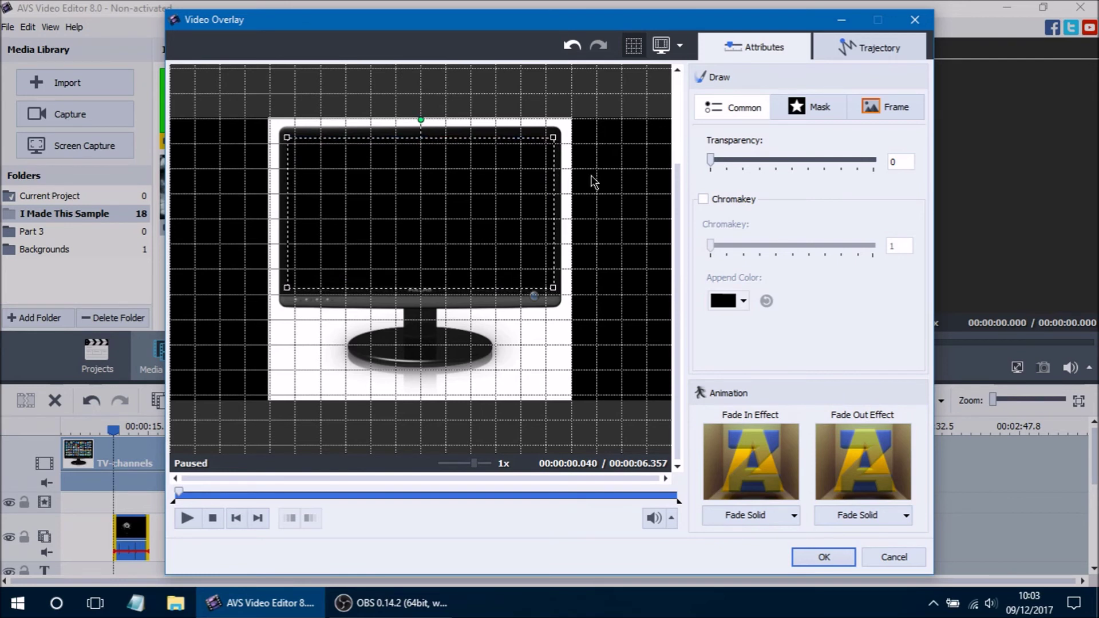
{"action": "left_click", "coordinate": [641, 46]}
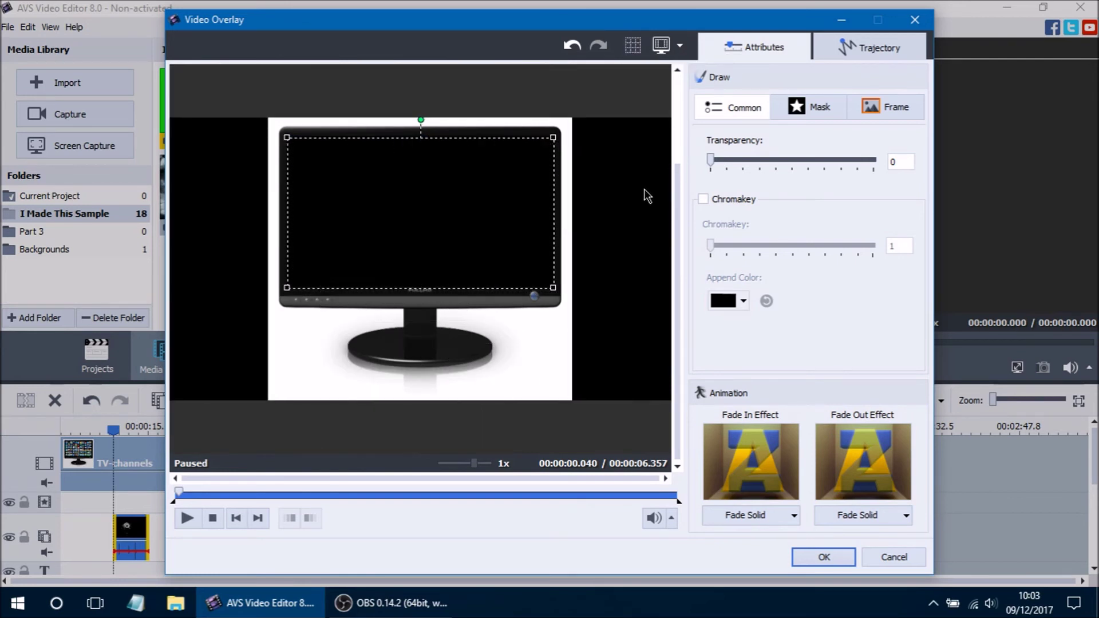
Step: Enable Chromakey at 100 to remove black from the bullet holes overlay, preview the effect and apply the settings
{"action": "left_click", "coordinate": [703, 199]}
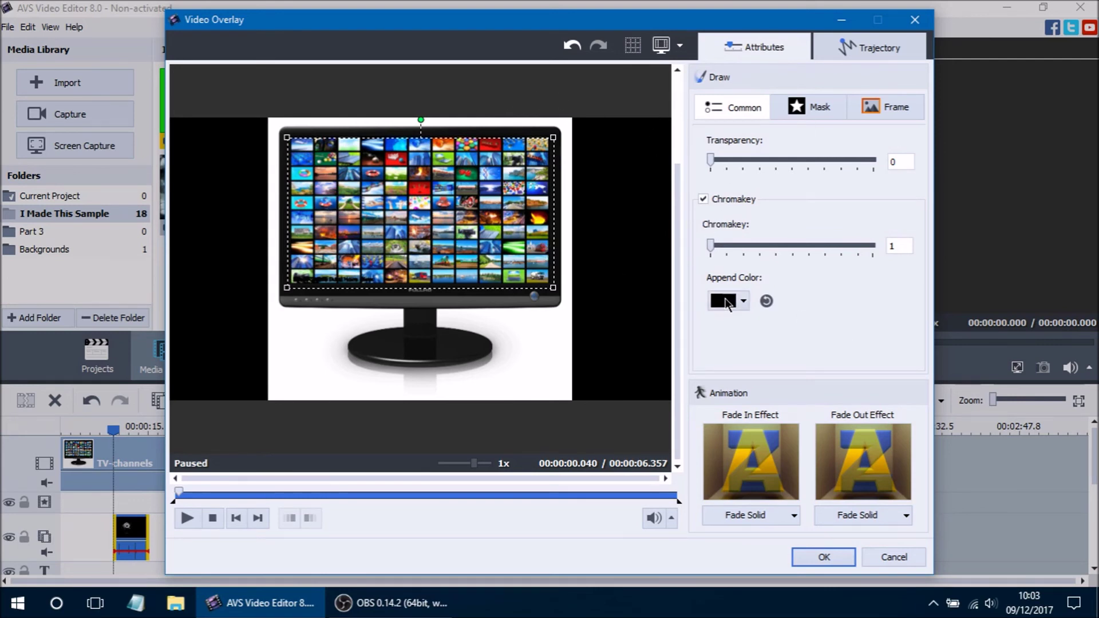
{"action": "left_click_drag", "start_coordinate": [709, 246], "coordinate": [728, 246]}
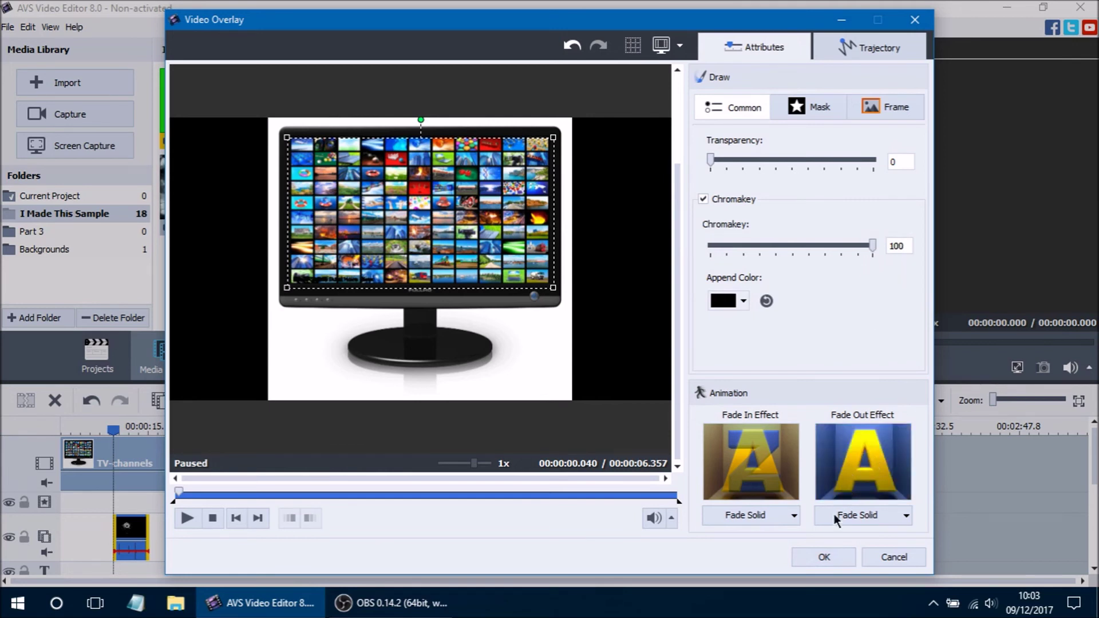
{"action": "left_click_drag", "start_coordinate": [178, 493], "coordinate": [592, 528]}
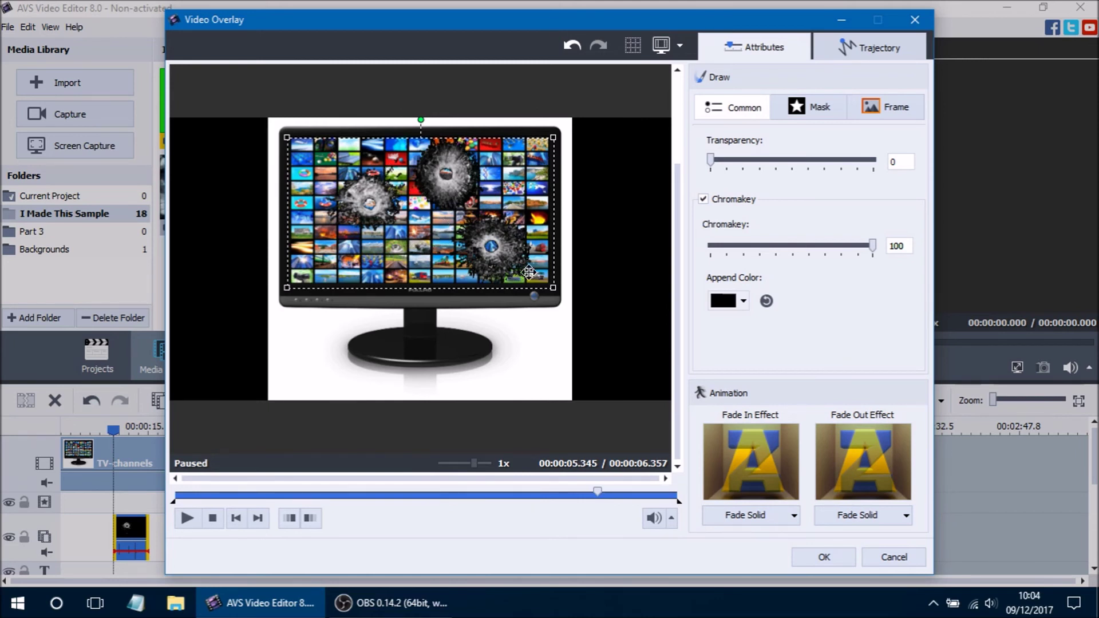
{"action": "left_click_drag", "start_coordinate": [598, 493], "coordinate": [224, 504]}
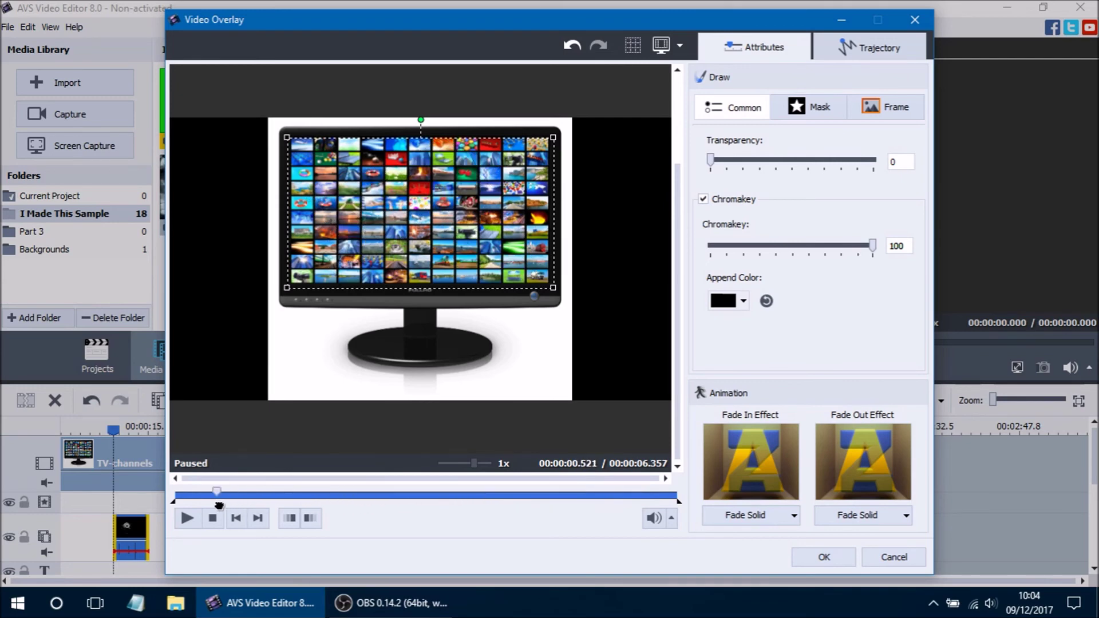
{"action": "left_click", "coordinate": [824, 557]}
Step: Add the 60FPS Plasma Tunnel clip after the bullet holes clip, shorten it to about 10 seconds and open its overlay settings
{"action": "left_click", "coordinate": [366, 212]}
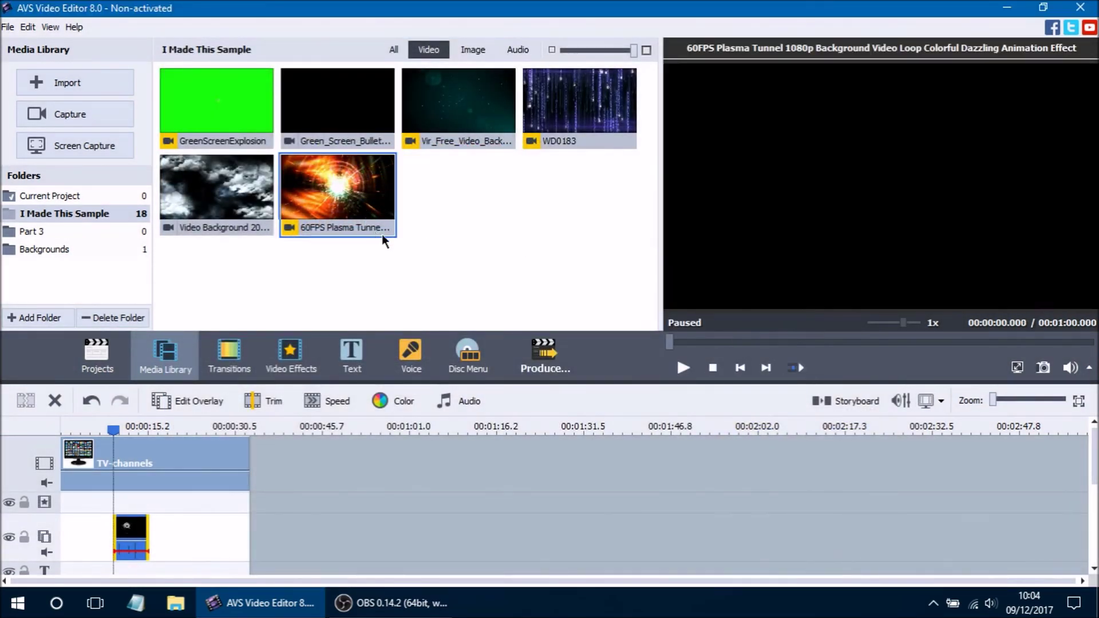
{"action": "left_click_drag", "start_coordinate": [341, 207], "coordinate": [153, 553]}
{"action": "left_click_drag", "start_coordinate": [491, 533], "coordinate": [209, 532]}
{"action": "left_click", "coordinate": [221, 407]}
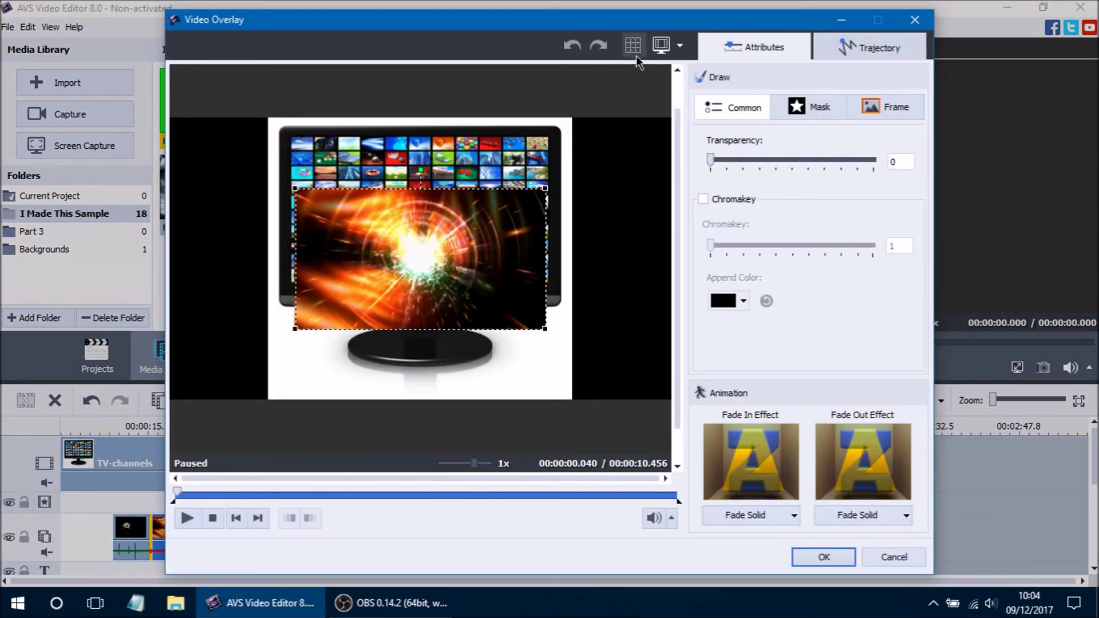
Step: Using the grid, move the plasma tunnel overlay onto the monitor's screen and enlarge it slightly to fill the picture area
{"action": "left_click", "coordinate": [633, 45]}
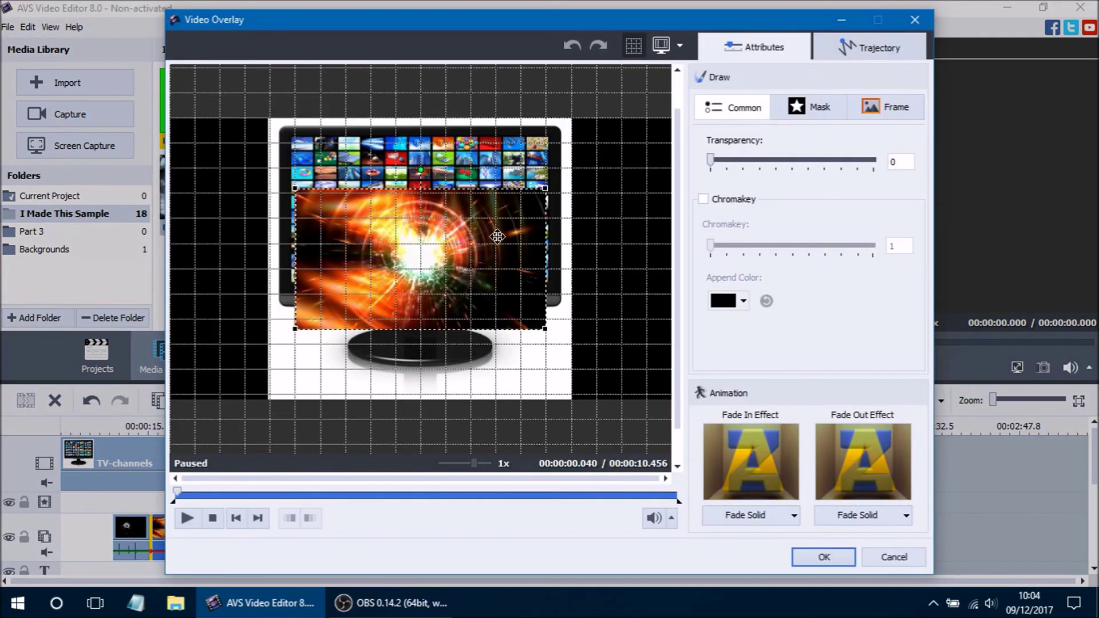
{"action": "left_click_drag", "start_coordinate": [456, 282], "coordinate": [456, 232]}
{"action": "left_click_drag", "start_coordinate": [545, 283], "coordinate": [549, 285]}
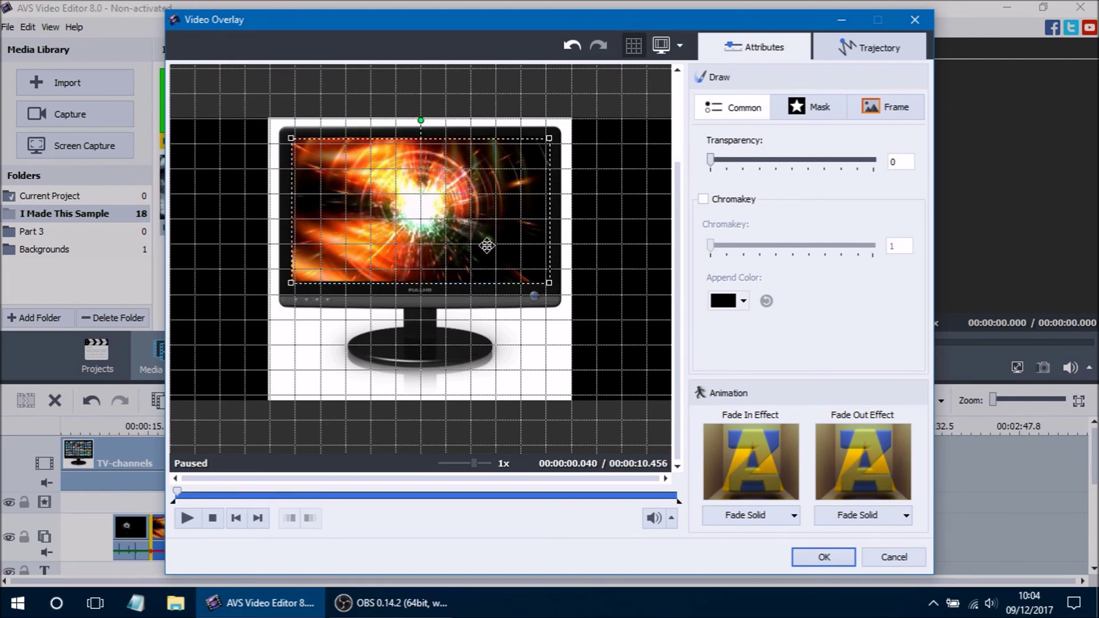
{"action": "left_click", "coordinate": [633, 45]}
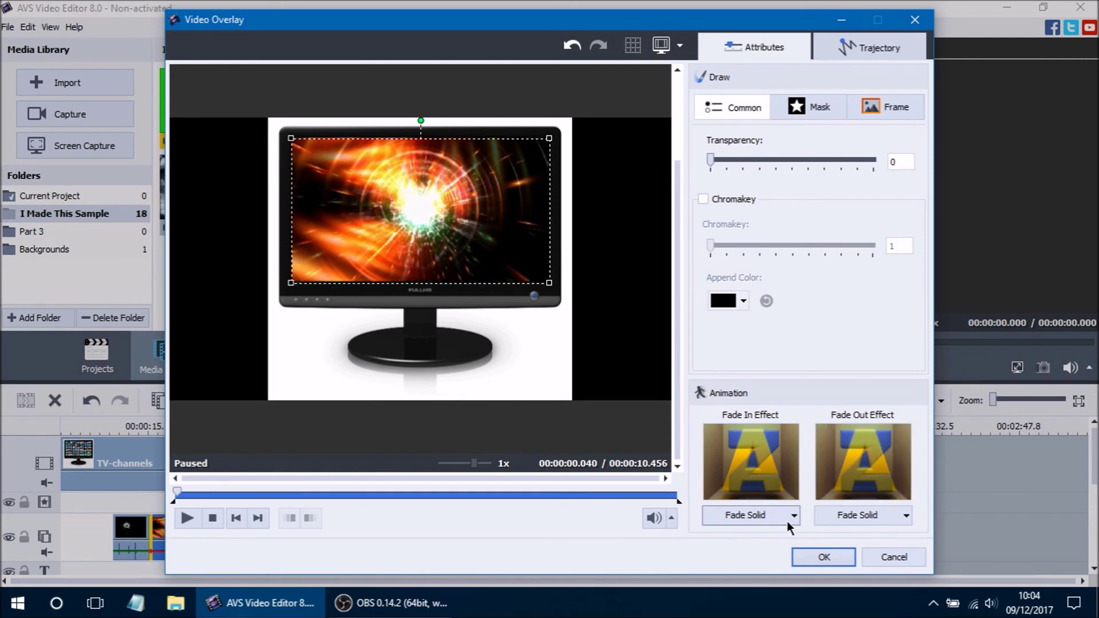
Step: Set the plasma tunnel overlay's fade-in to end at about 2 seconds and its fade-out to start at about 8.5 seconds
{"action": "left_click_drag", "start_coordinate": [178, 491], "coordinate": [271, 493]}
{"action": "left_click", "coordinate": [290, 518]}
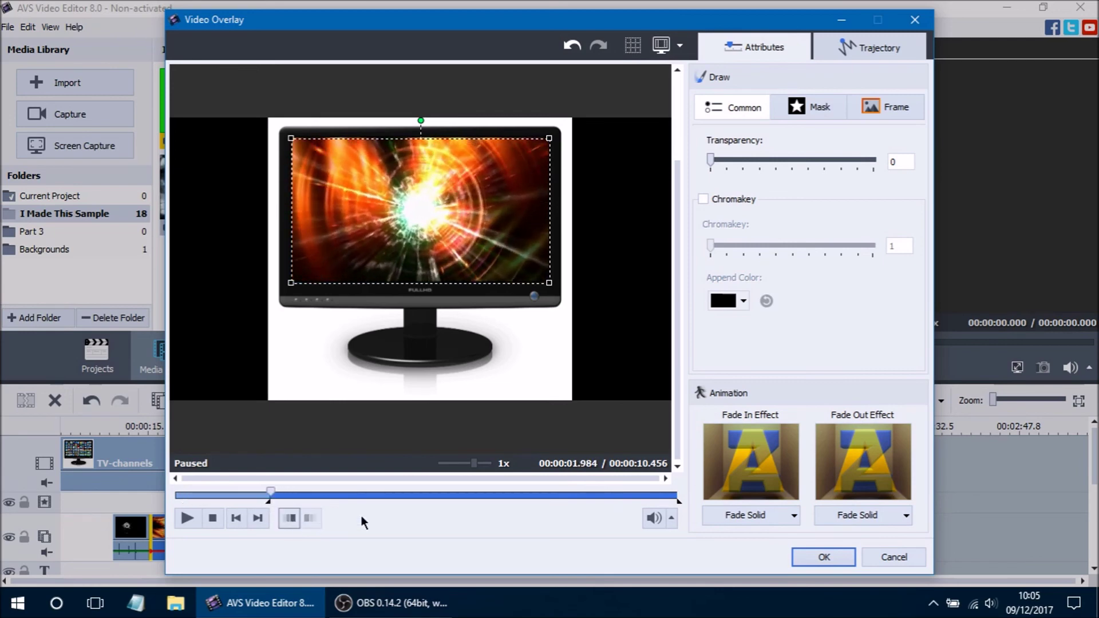
{"action": "left_click_drag", "start_coordinate": [650, 496], "coordinate": [584, 508]}
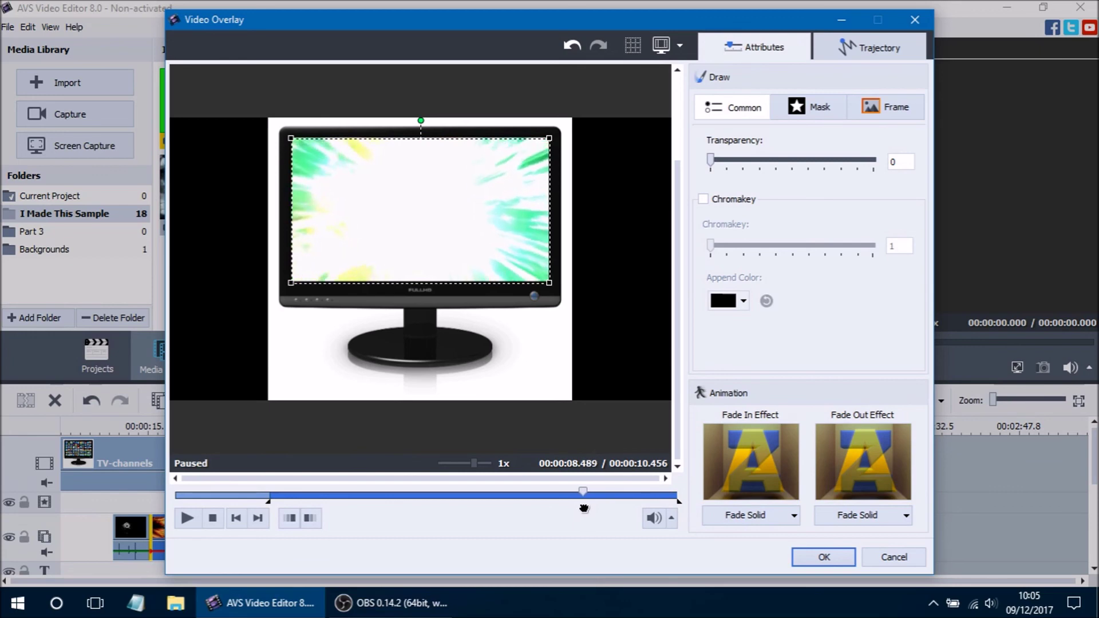
{"action": "left_click", "coordinate": [309, 518]}
Step: Choose Pixelate as the overlay's fade-in effect and preview the opening of the clip
{"action": "left_click", "coordinate": [761, 515]}
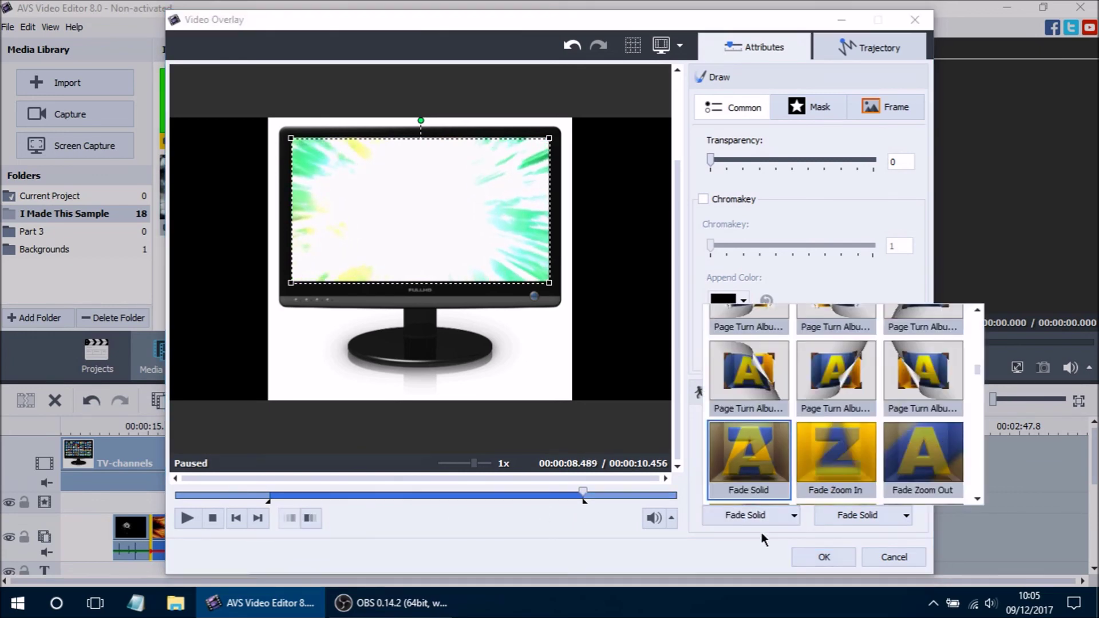
{"action": "left_click_drag", "start_coordinate": [979, 371], "coordinate": [982, 311]}
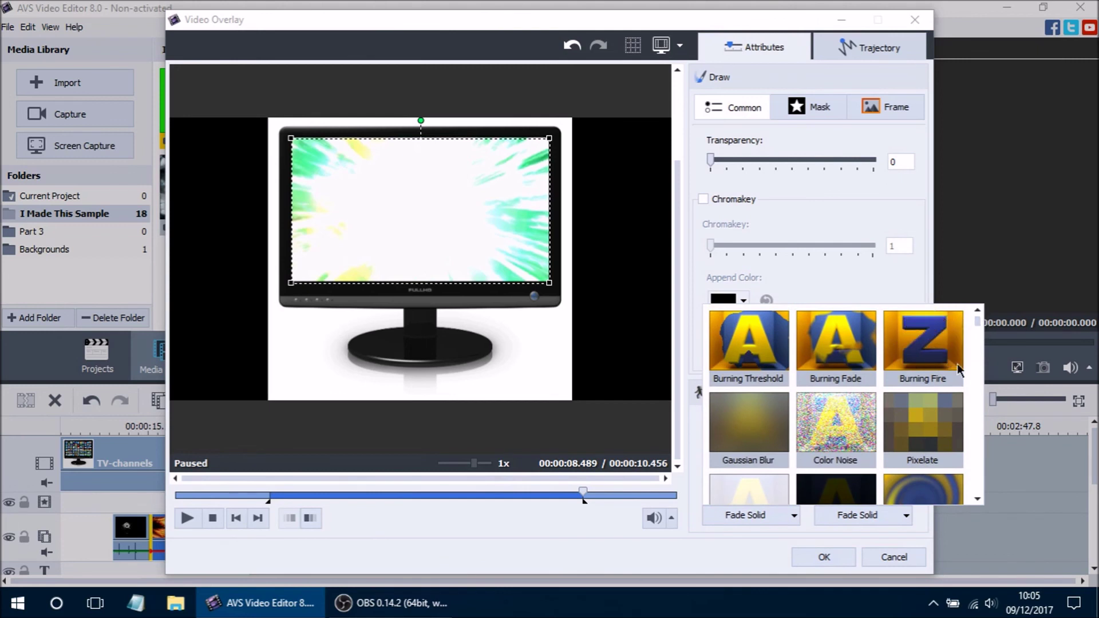
{"action": "left_click", "coordinate": [938, 443]}
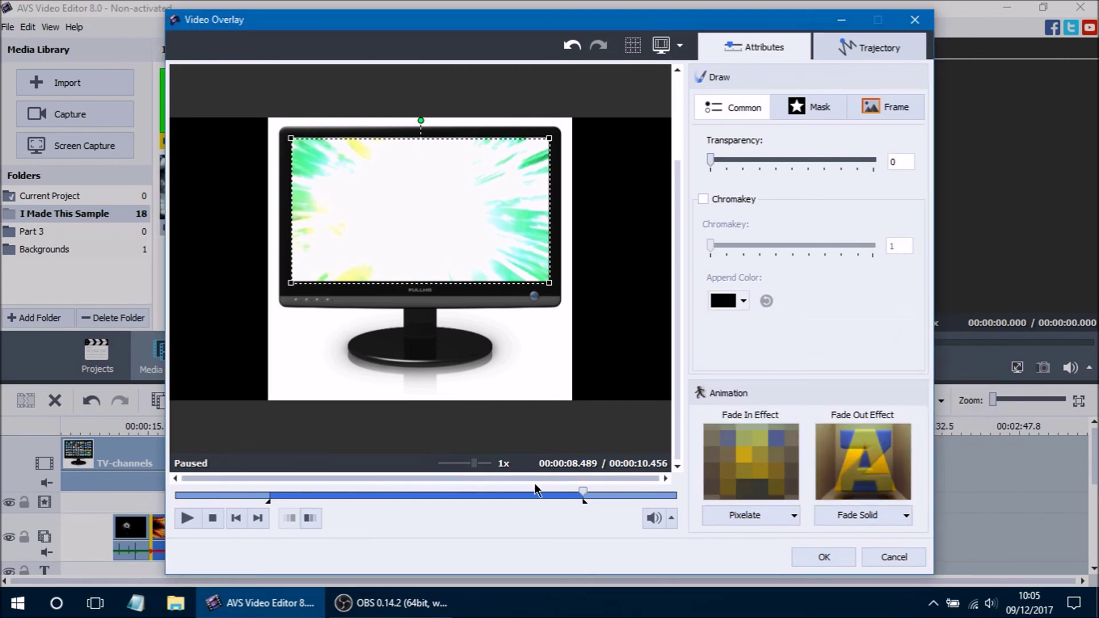
{"action": "left_click_drag", "start_coordinate": [167, 498], "coordinate": [309, 493]}
Step: Choose Color Noise as the overlay's fade-out effect and preview the ending of the clip
{"action": "left_click", "coordinate": [908, 515]}
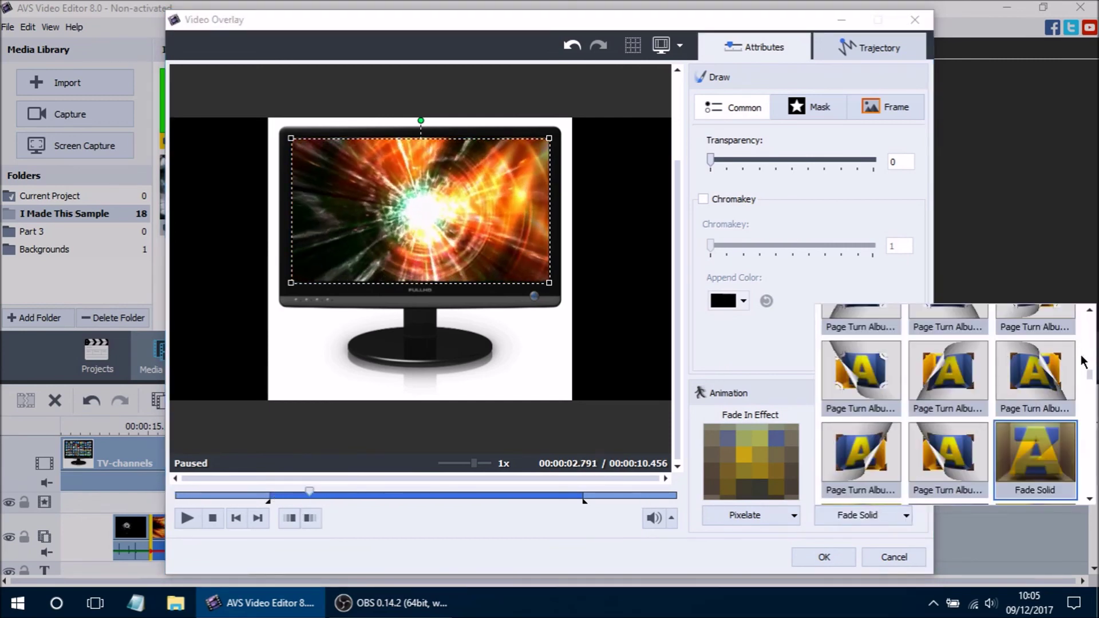
{"action": "left_click_drag", "start_coordinate": [1090, 377], "coordinate": [1090, 318]}
{"action": "left_click", "coordinate": [946, 445]}
{"action": "left_click_drag", "start_coordinate": [564, 499], "coordinate": [668, 499]}
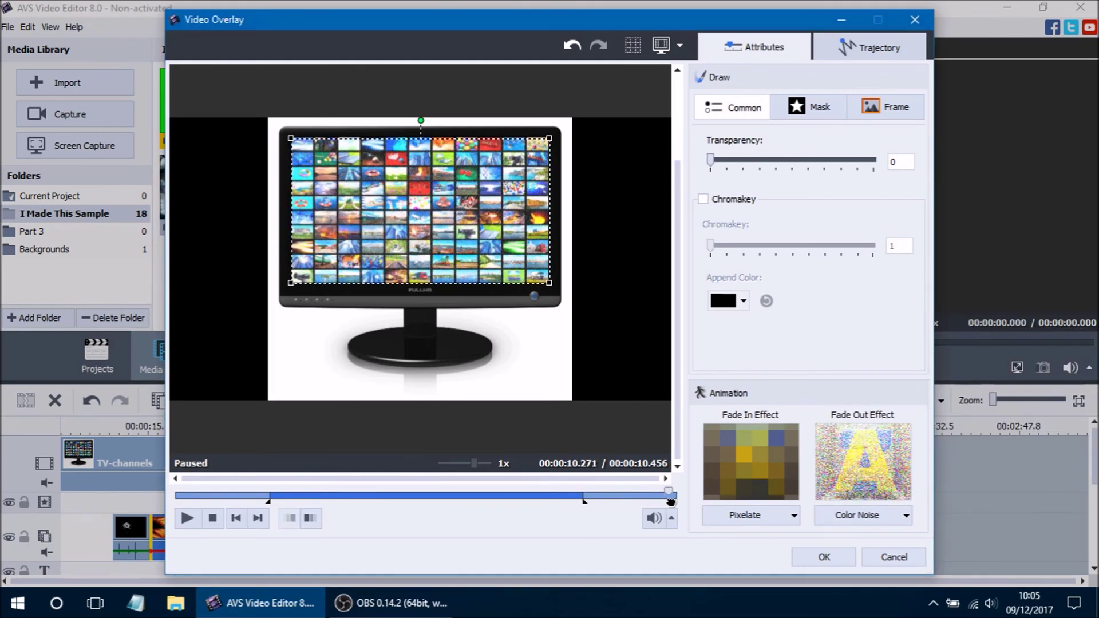
Step: Preview the plasma tunnel overlay from start to end with both fade effects and apply the overlay settings
{"action": "left_click", "coordinate": [292, 493]}
{"action": "left_click", "coordinate": [285, 513]}
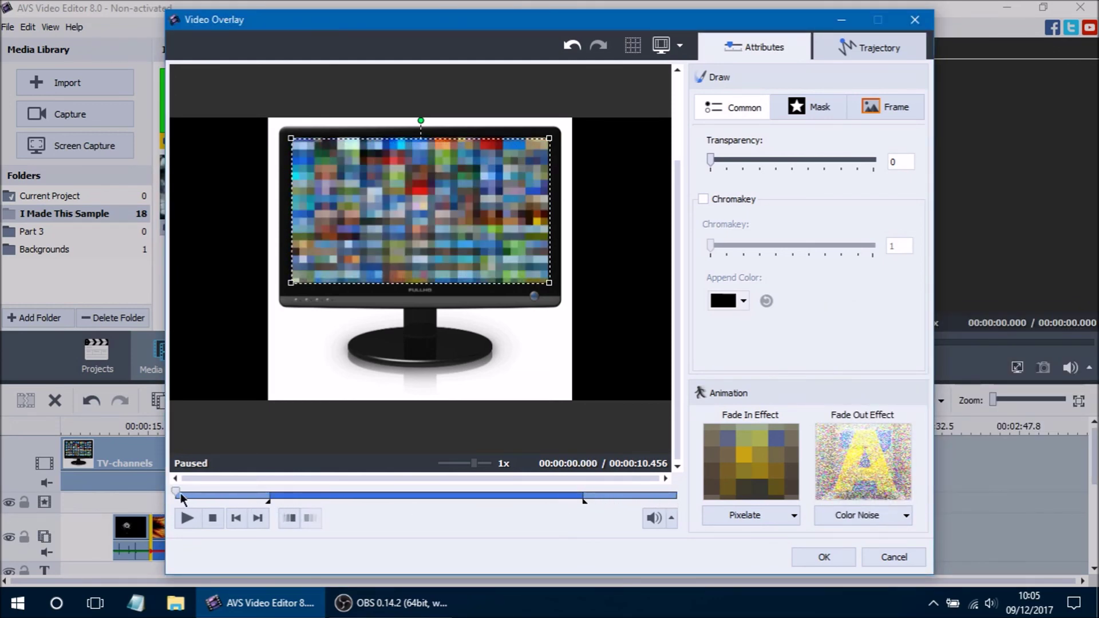
{"action": "left_click_drag", "start_coordinate": [175, 494], "coordinate": [696, 501]}
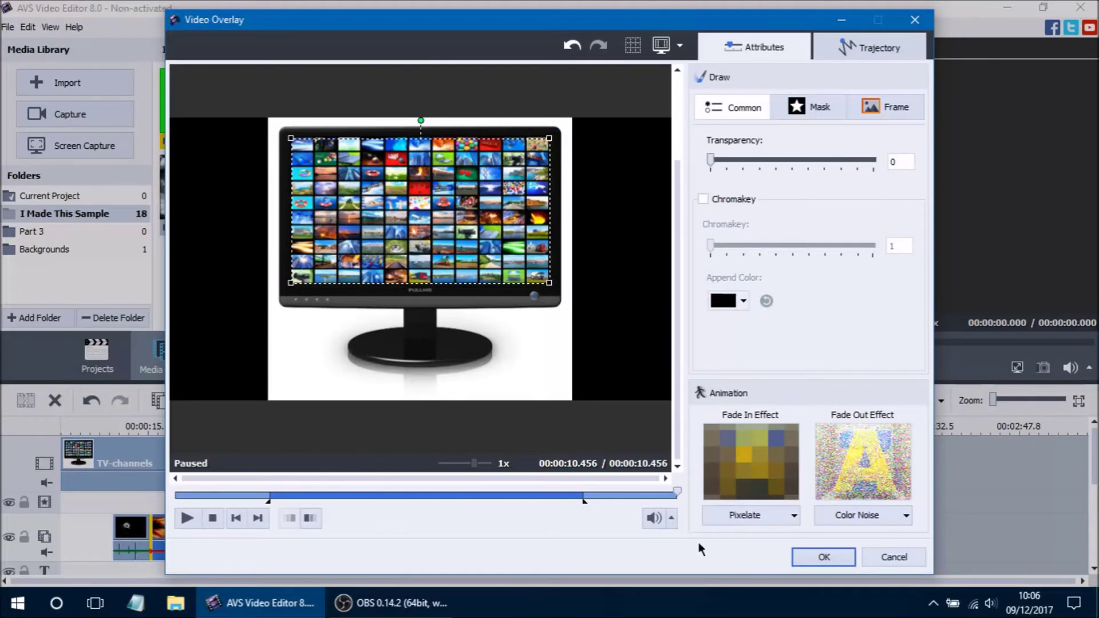
{"action": "left_click", "coordinate": [840, 554]}
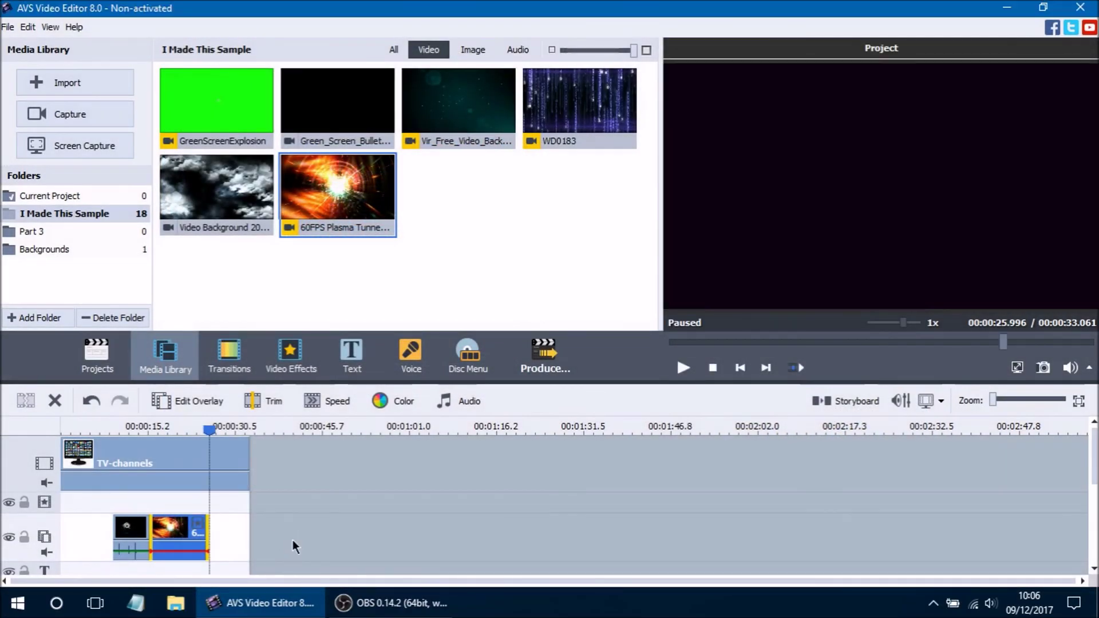